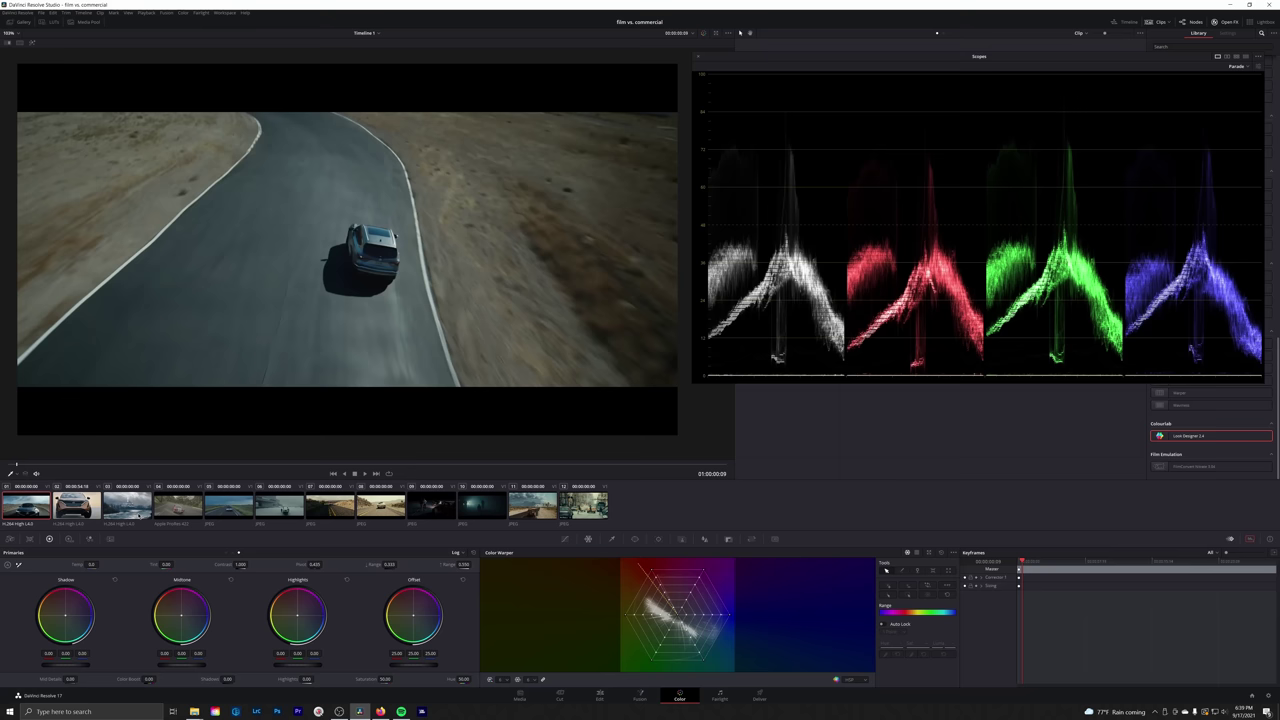
Scrub through the Acura commercial in clip 01 and play the commercial in clip 02, examining their contrast on the parade scopes.
drag(66, 464, 92, 463)
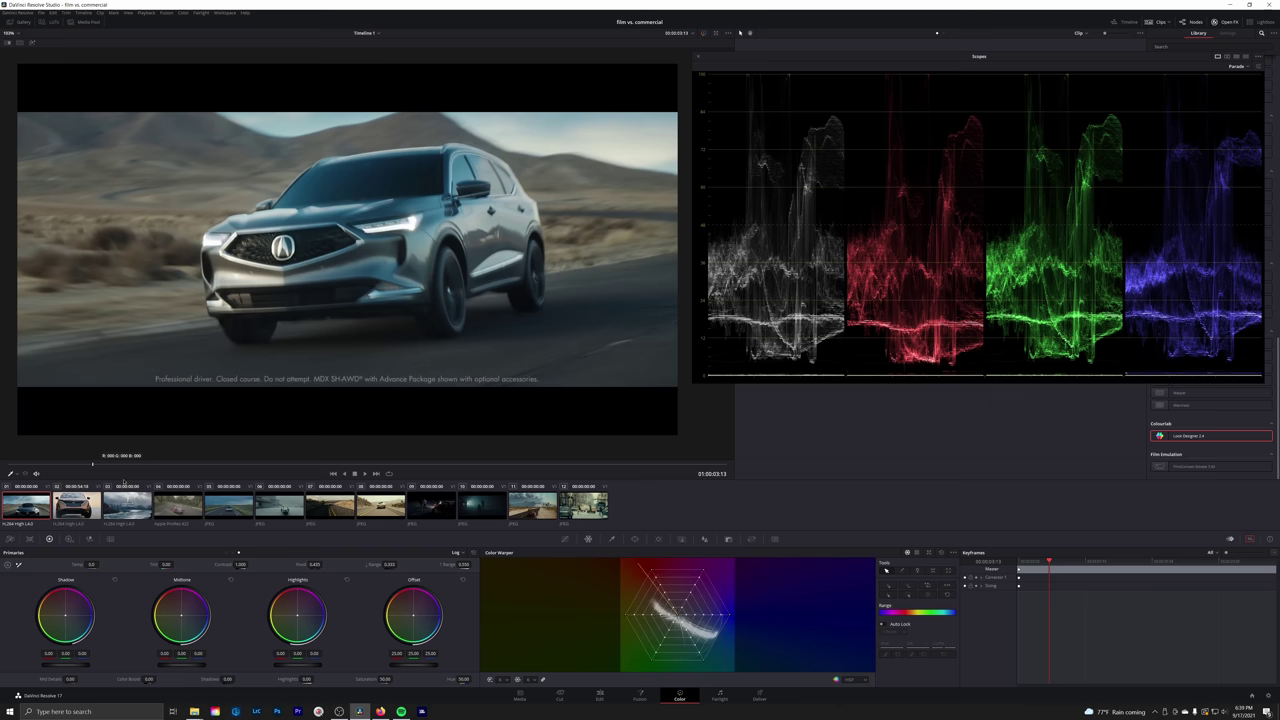
click(86, 520)
key(space)
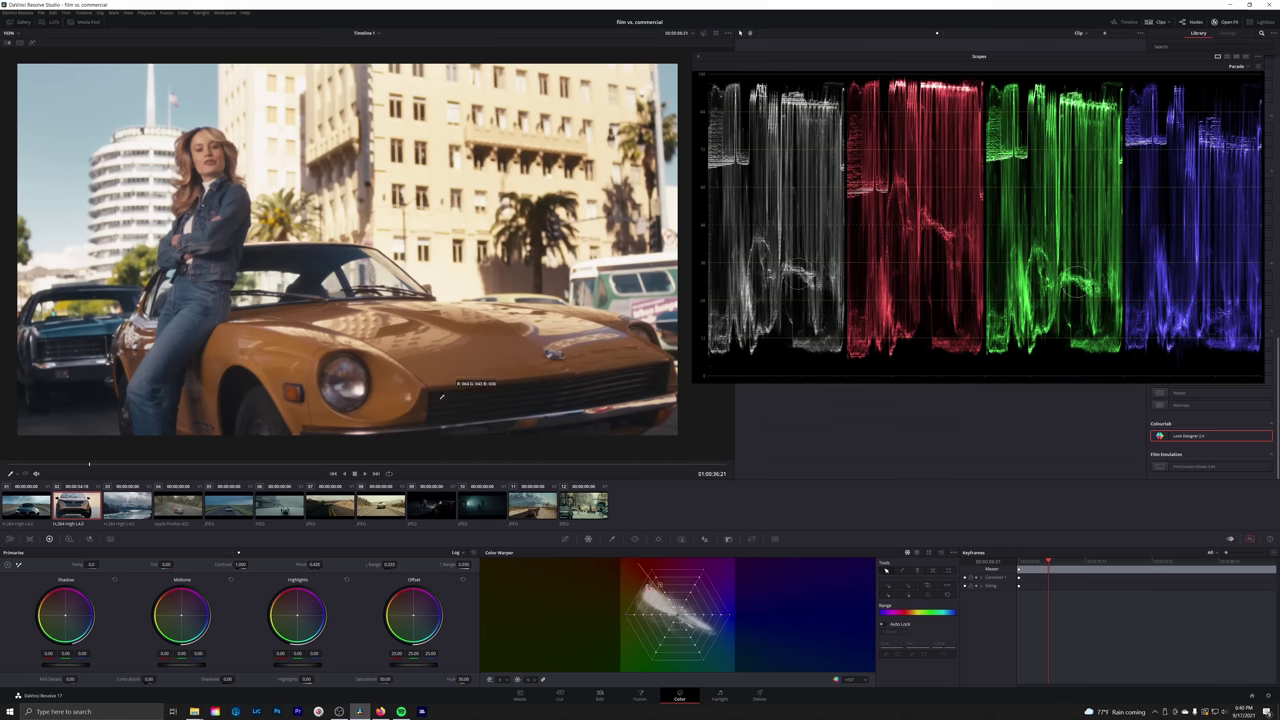
Step through the film stills from clip 06 to clip 12 and examine their black and highlight levels on the parade.
click(330, 505)
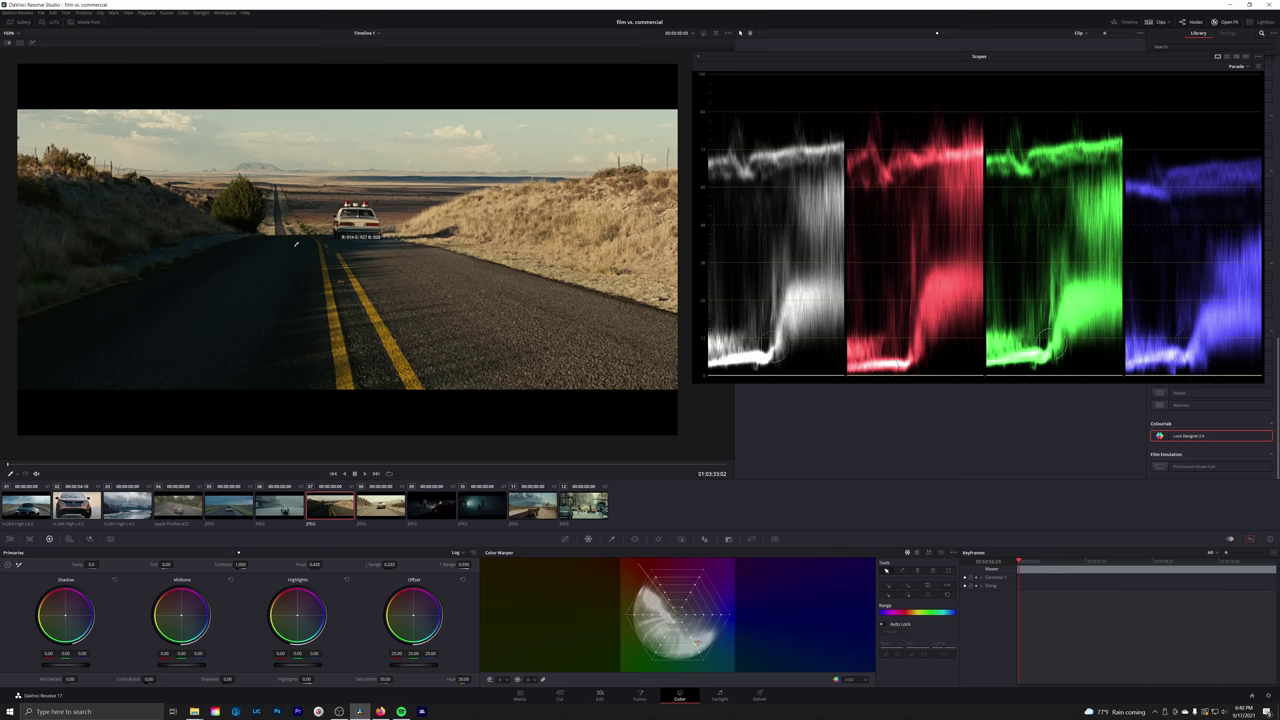
key(Up)
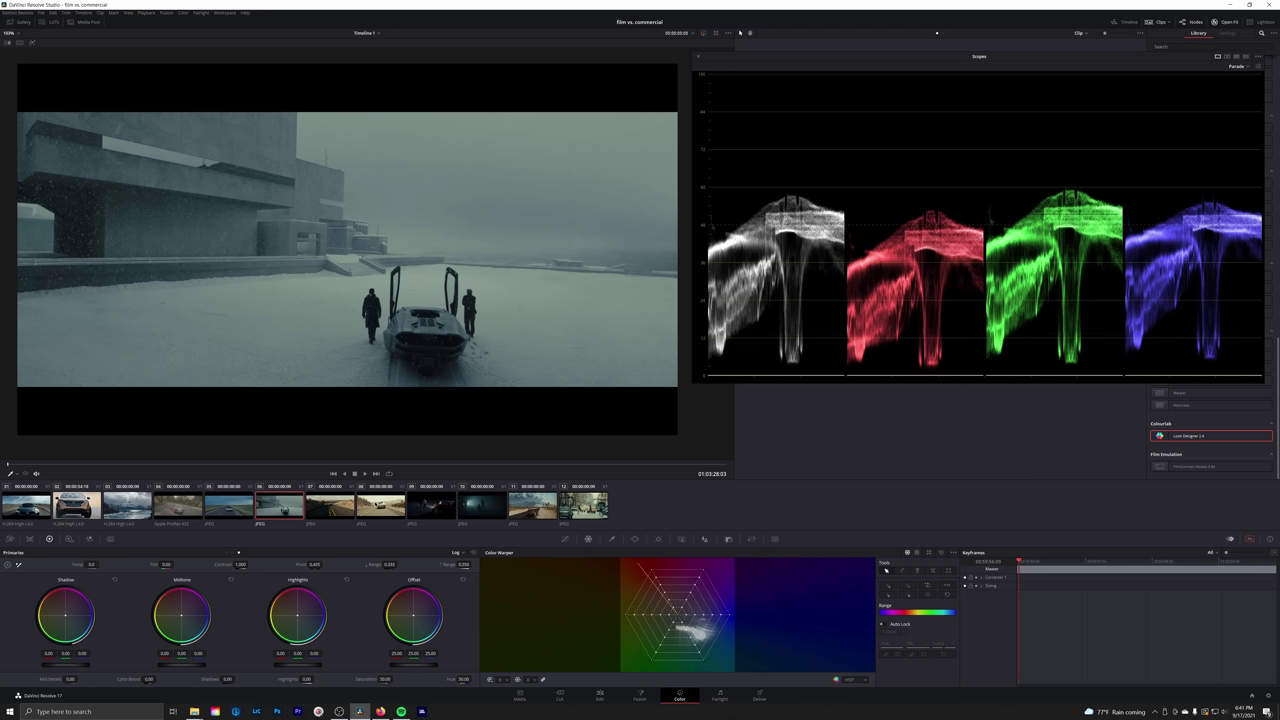
key(Down)
key(Up)
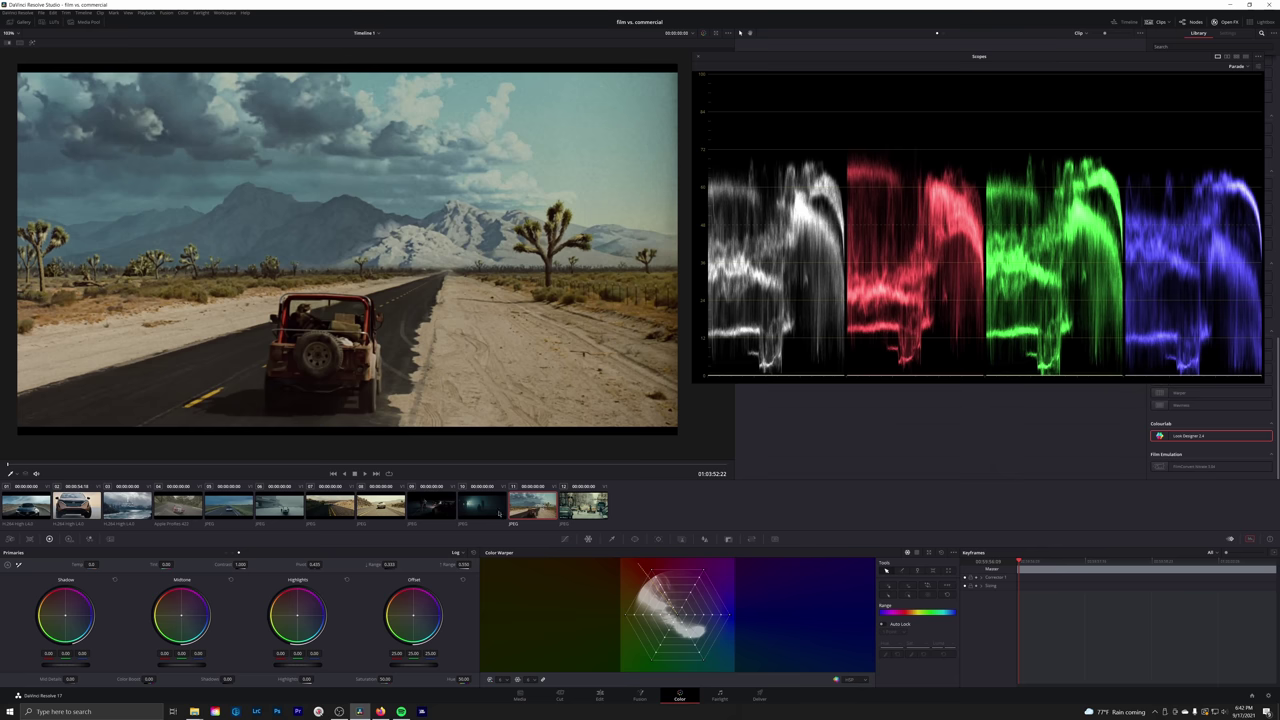
key(Up)
key(Down)
key(Down)
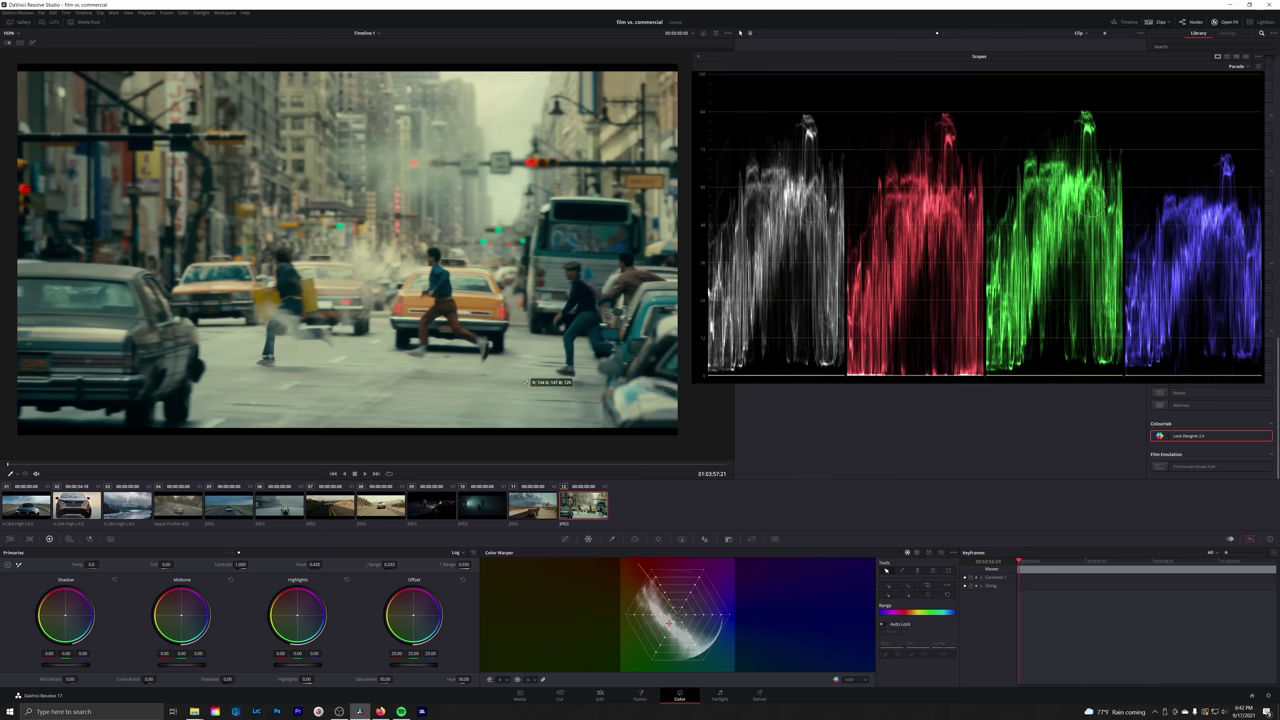
Compare commercial clips 02 and 01 with the dark film still in clip 10, examining shadows and highlights on the parade.
click(77, 505)
drag(78, 464, 136, 465)
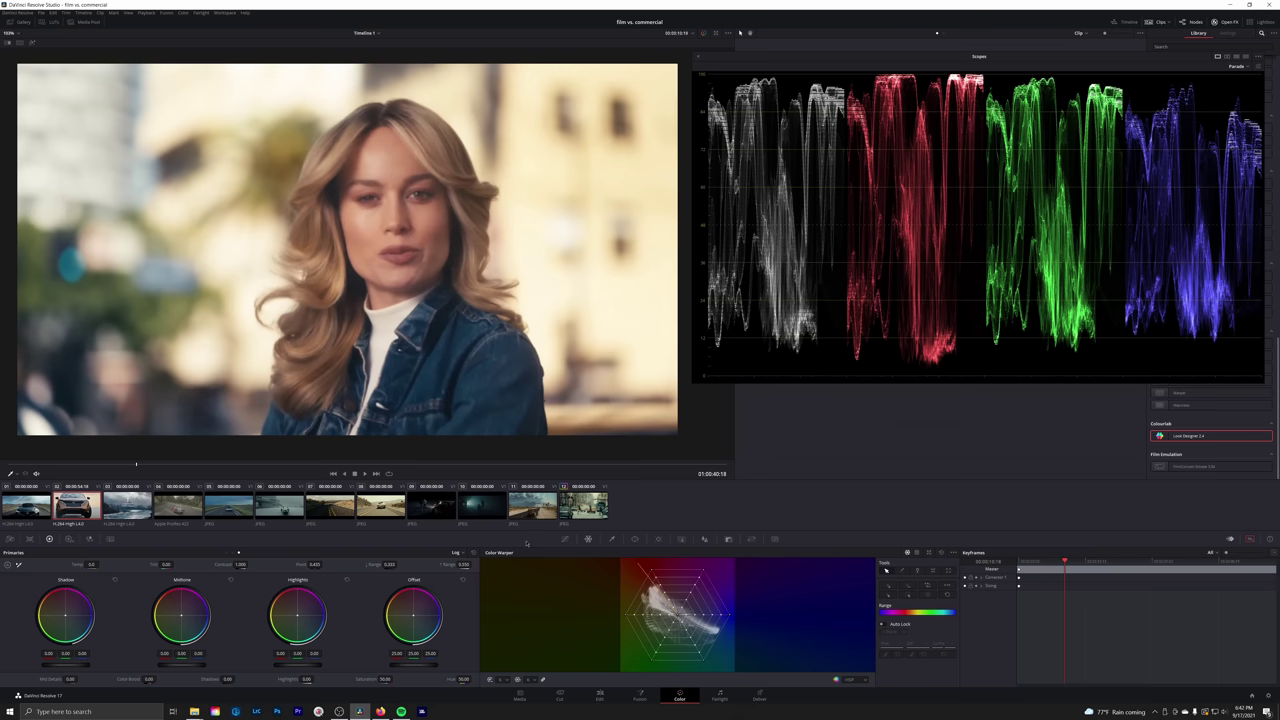
click(25, 504)
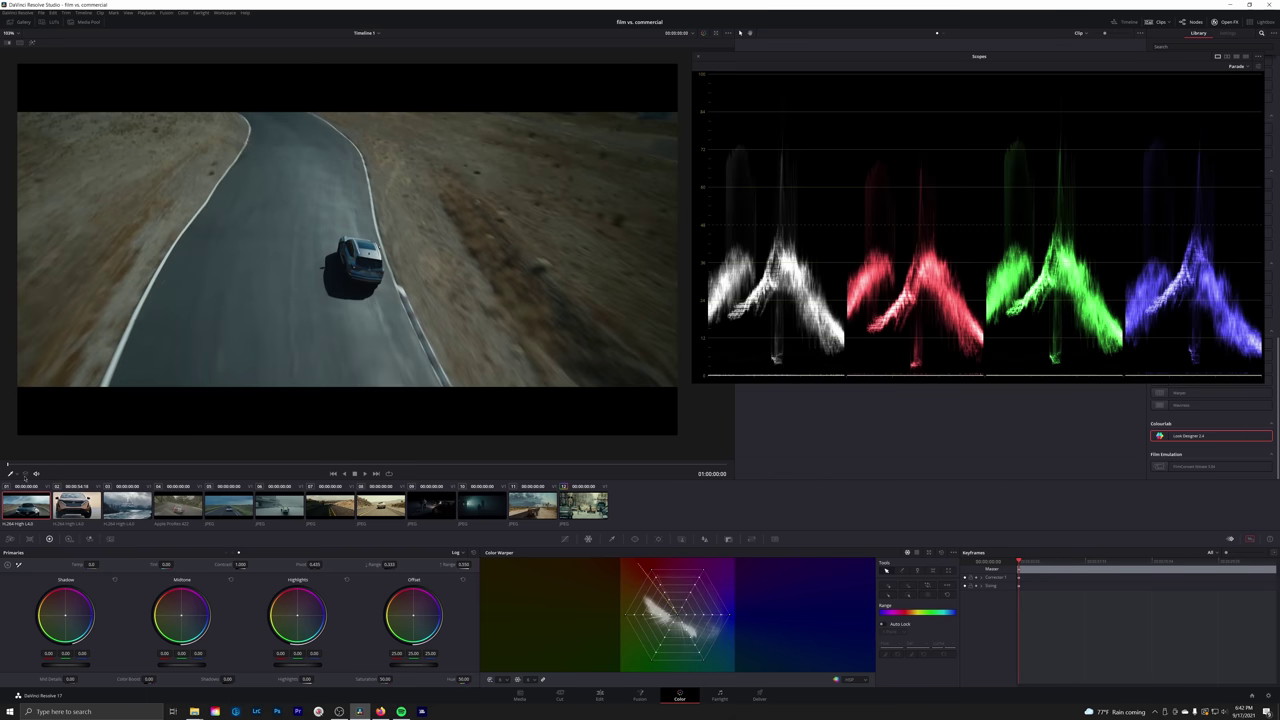
key(space)
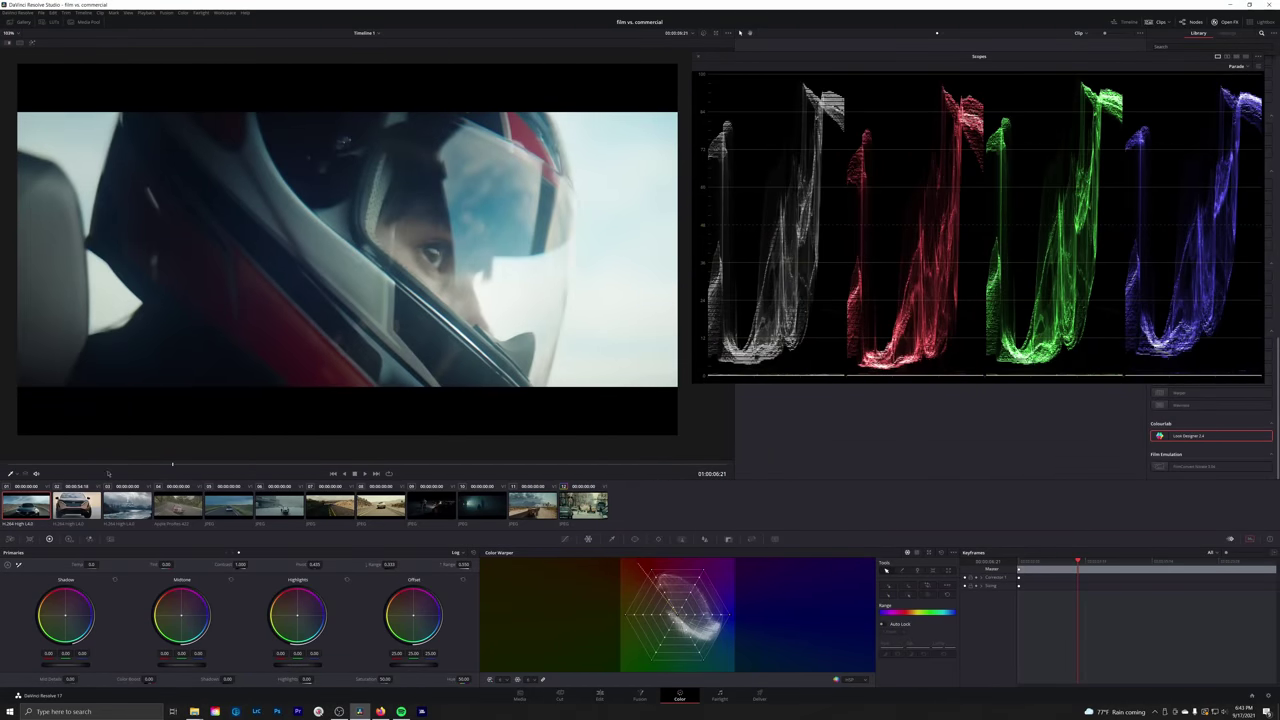
click(482, 505)
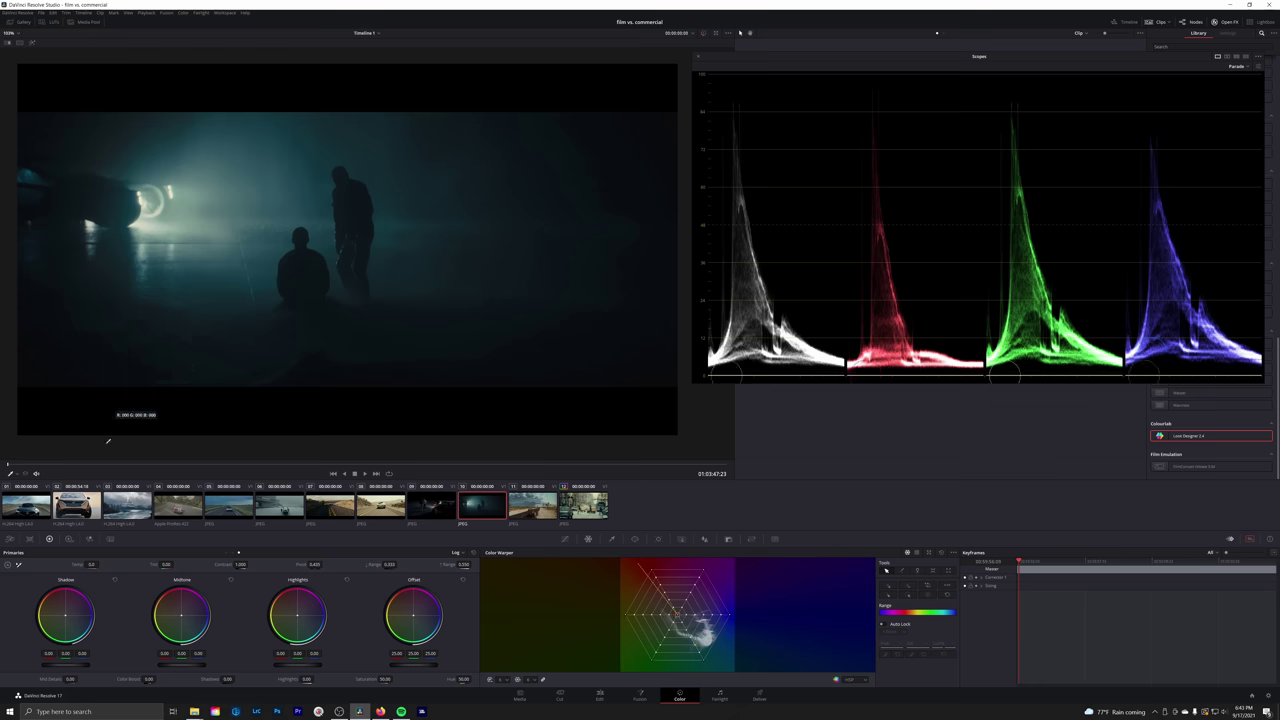
click(26, 505)
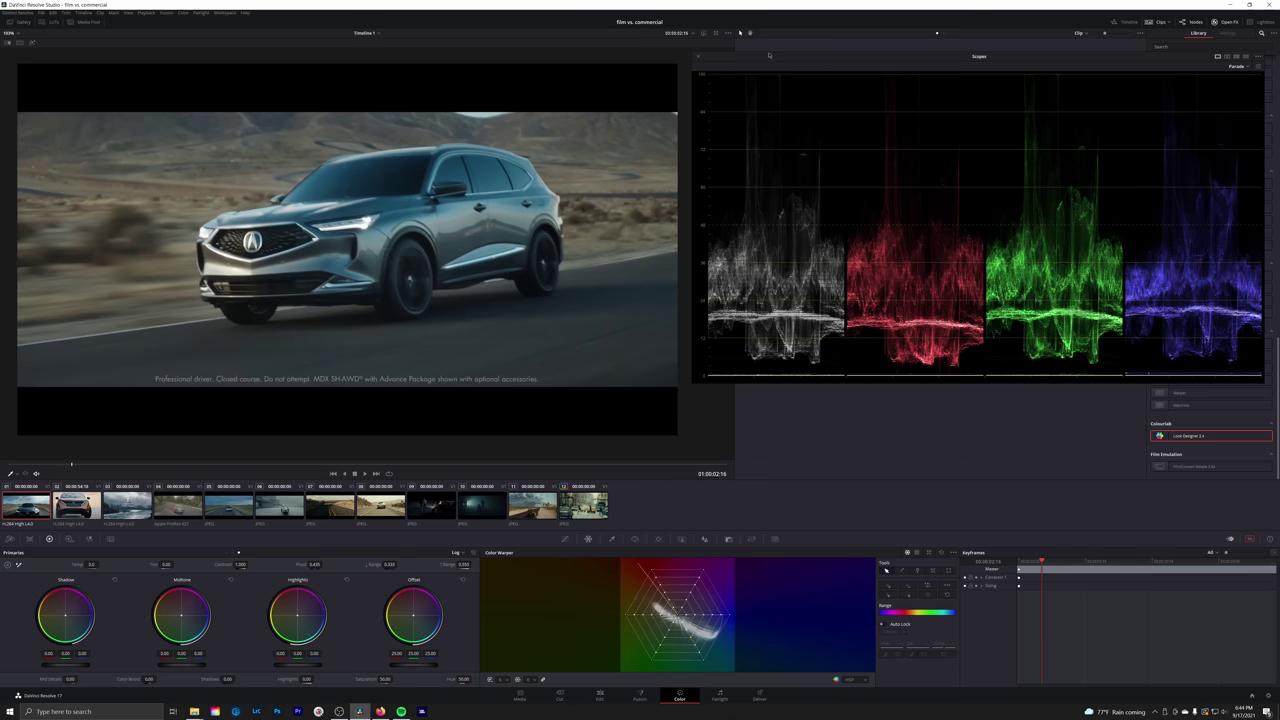
Move the floating scopes window off the node graph and play the ungraded red Mustang footage in clip 04.
drag(769, 55, 762, 98)
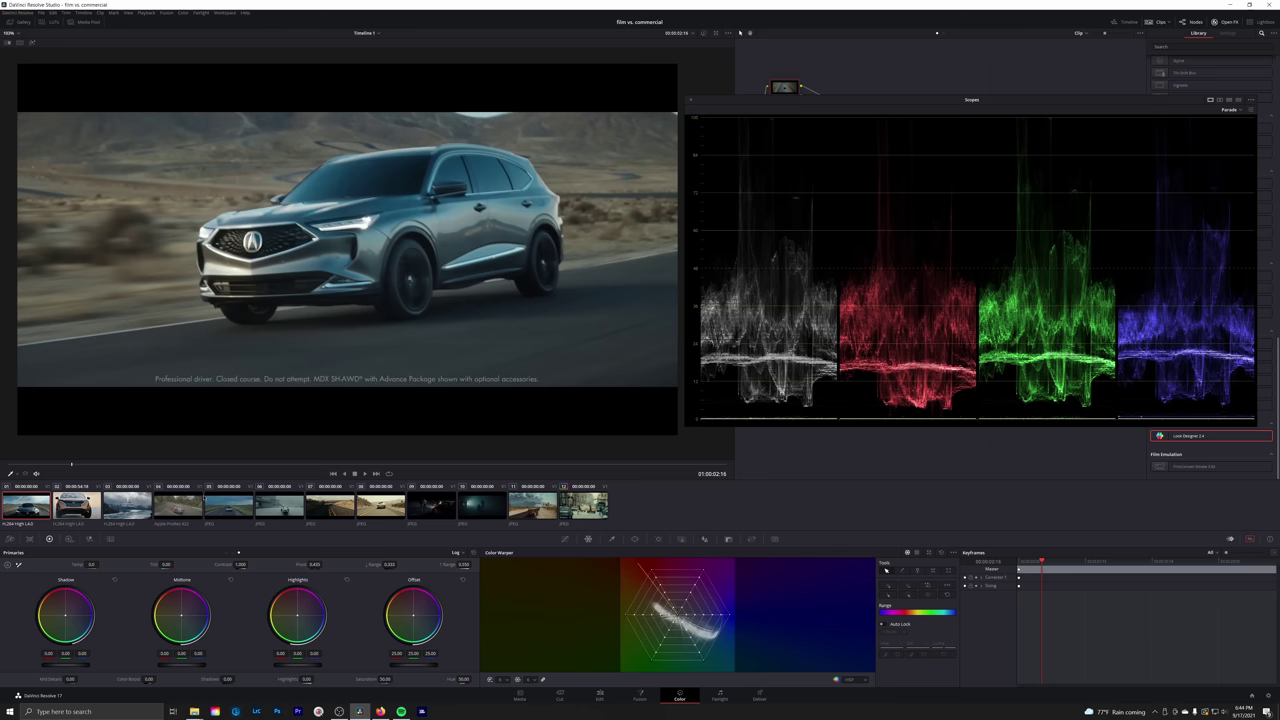
click(200, 498)
key(space)
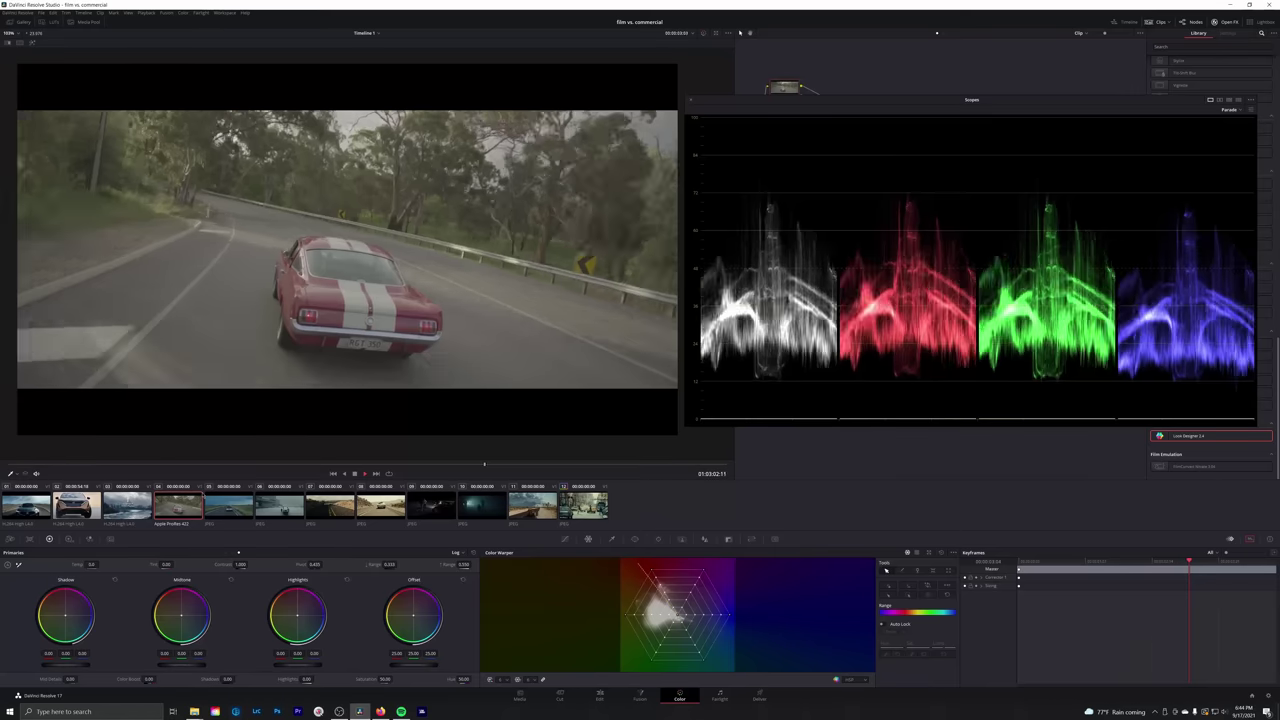
click(71, 463)
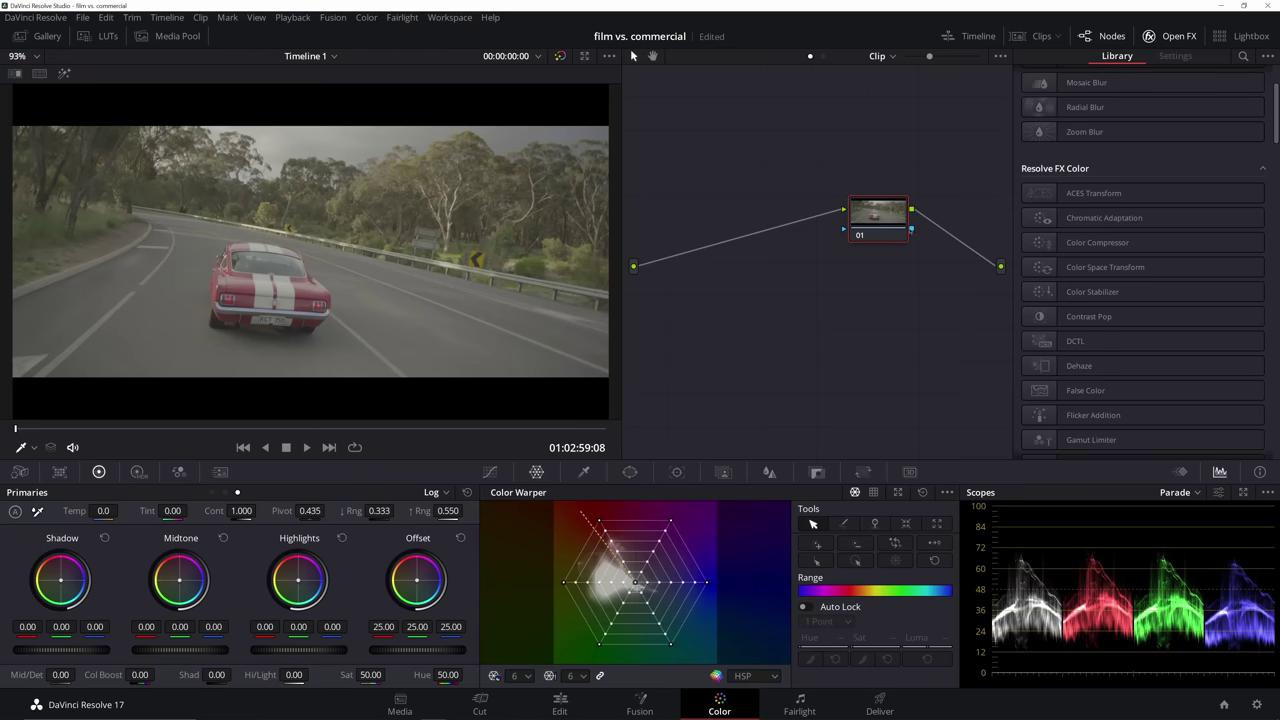
Apply the Colourlab Look Designer 2.4 effect to node 01 of the red Mustang clip.
scroll(1113, 310, down, 5)
scroll(1113, 312, down, 10)
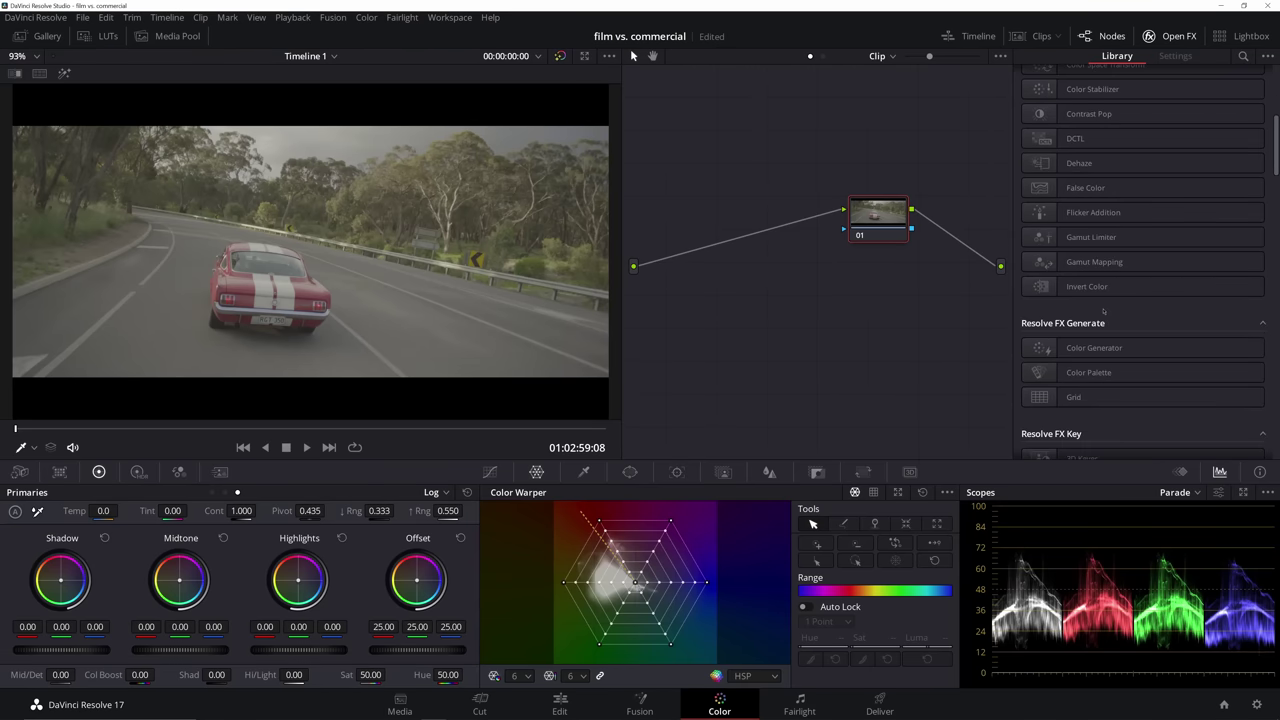
scroll(1135, 292, down, 15)
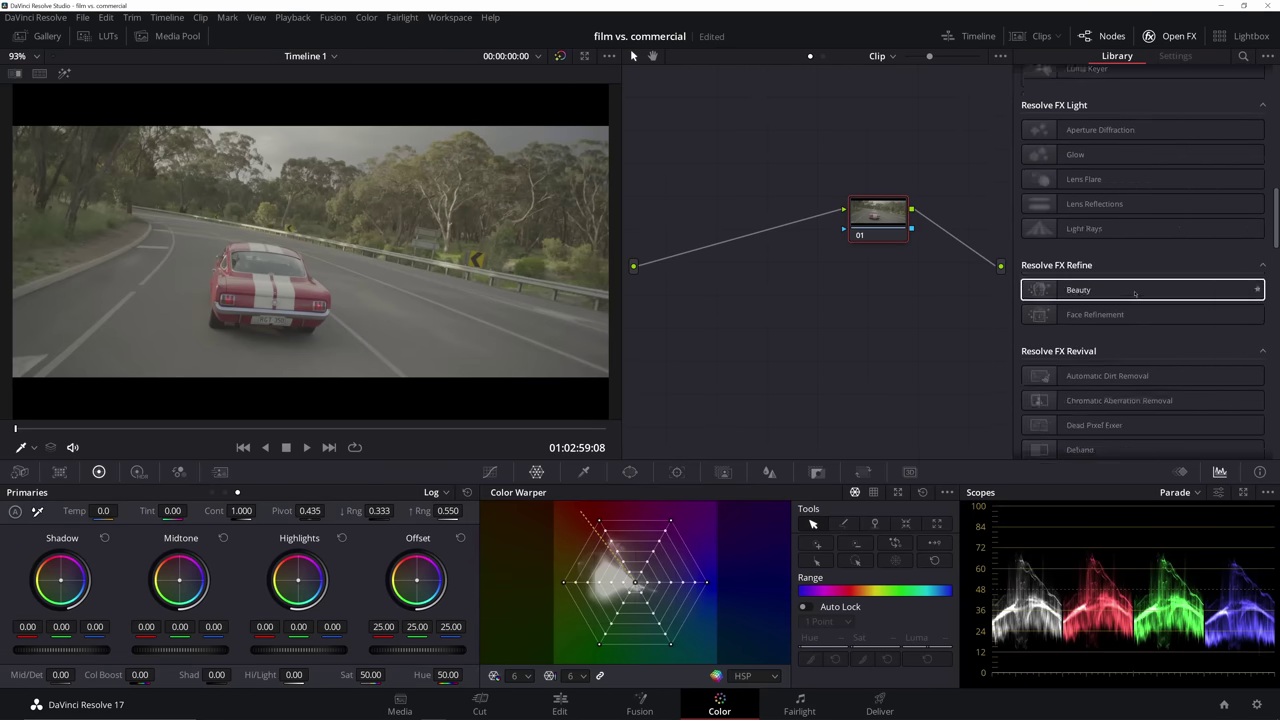
scroll(1101, 347, down, 15)
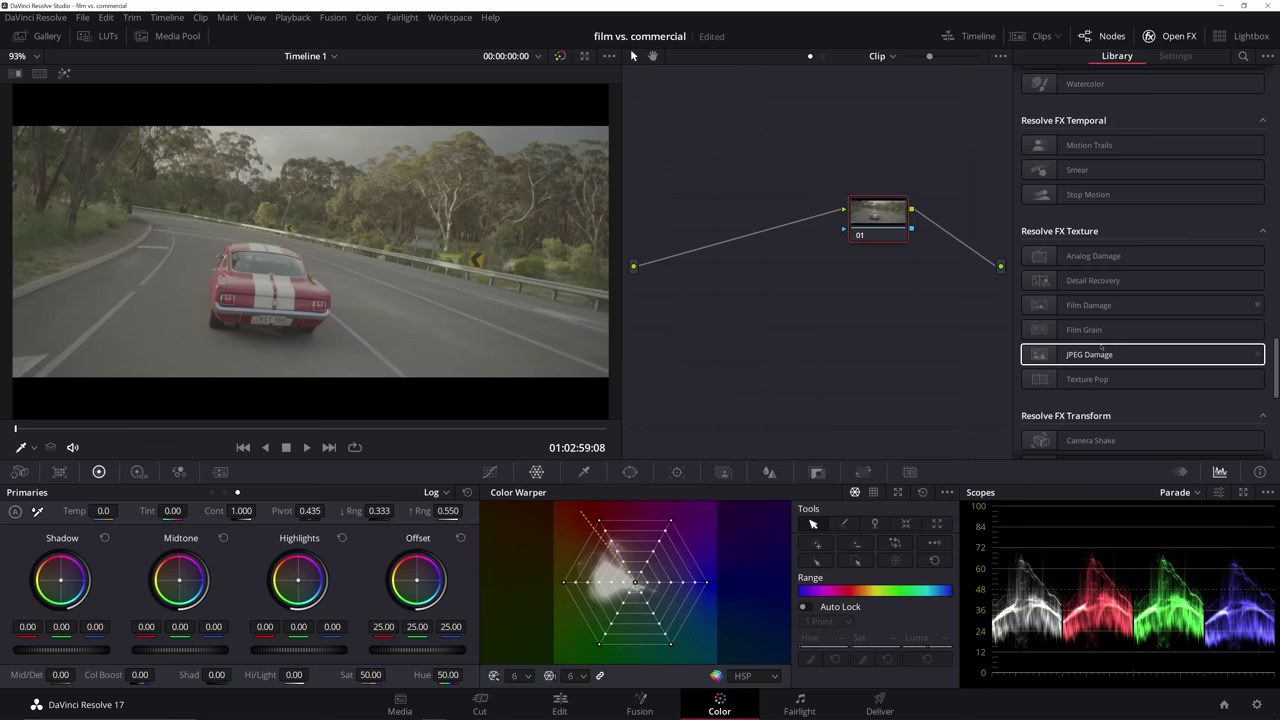
scroll(1130, 365, down, 1)
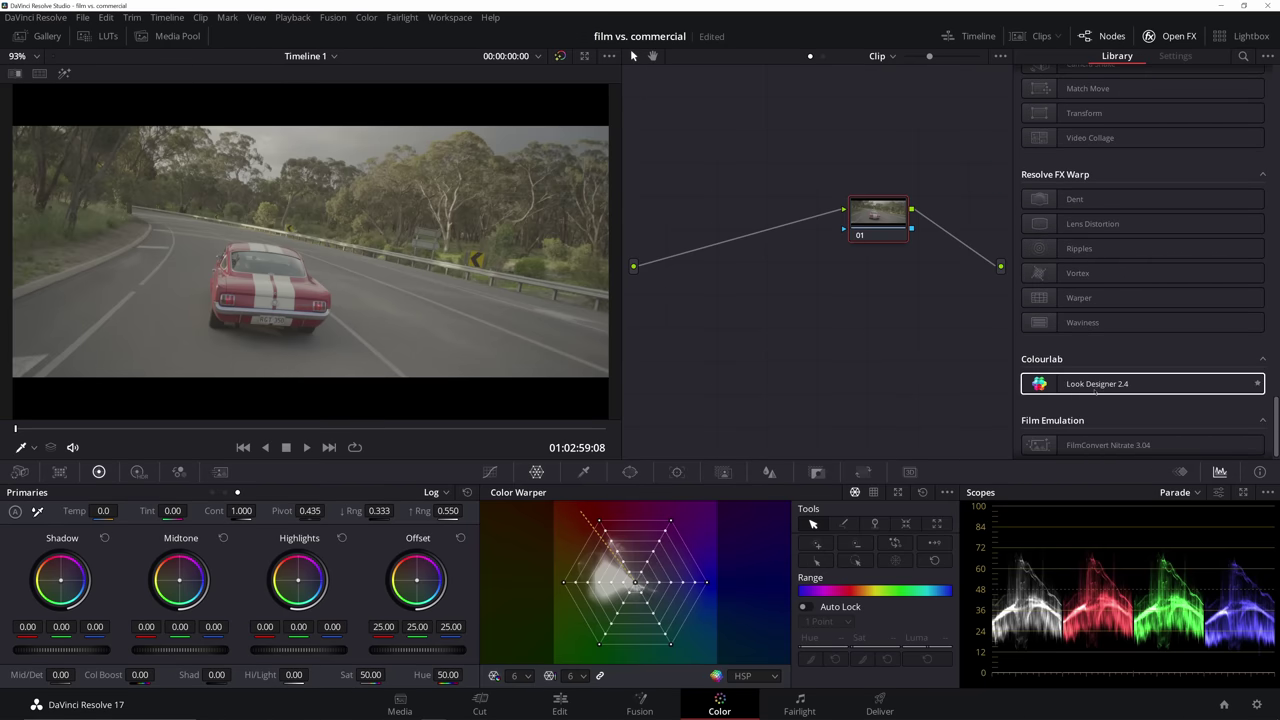
mouse_move(1105, 393)
mouse_down()
mouse_move(1017, 384)
mouse_move(889, 254)
mouse_move(1083, 392)
mouse_move(1122, 393)
mouse_up()
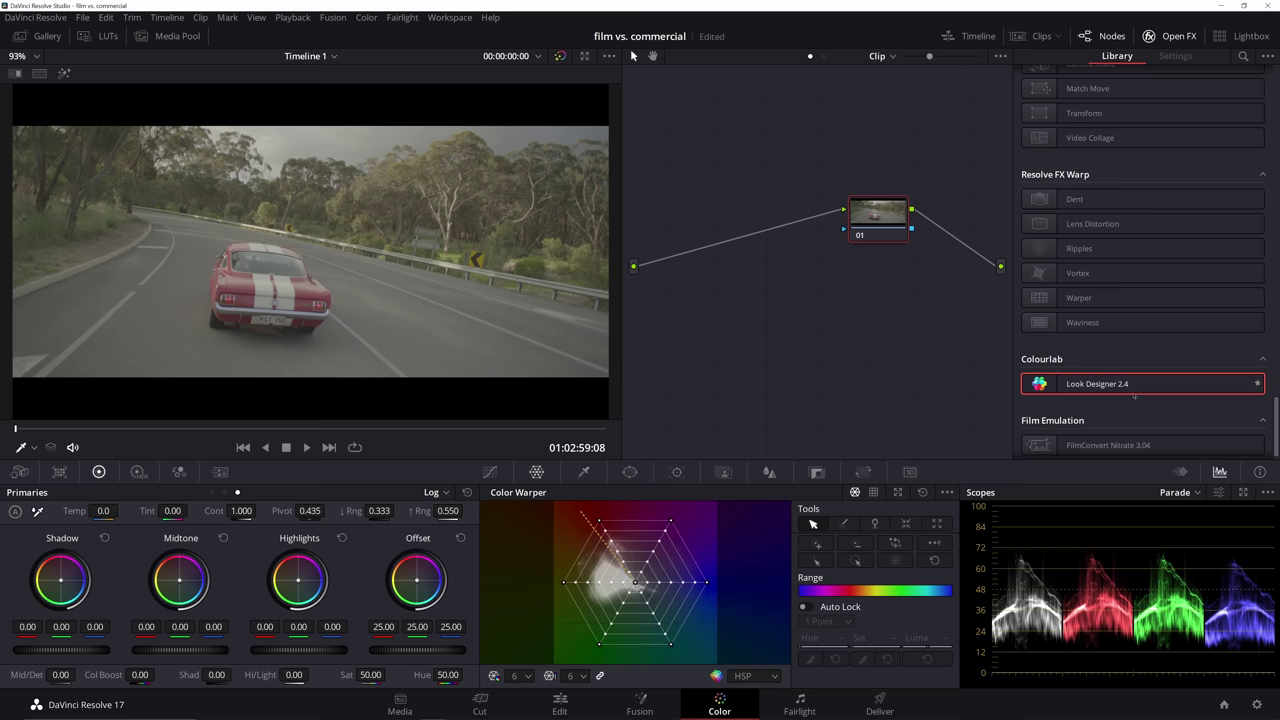
drag(1097, 385, 925, 211)
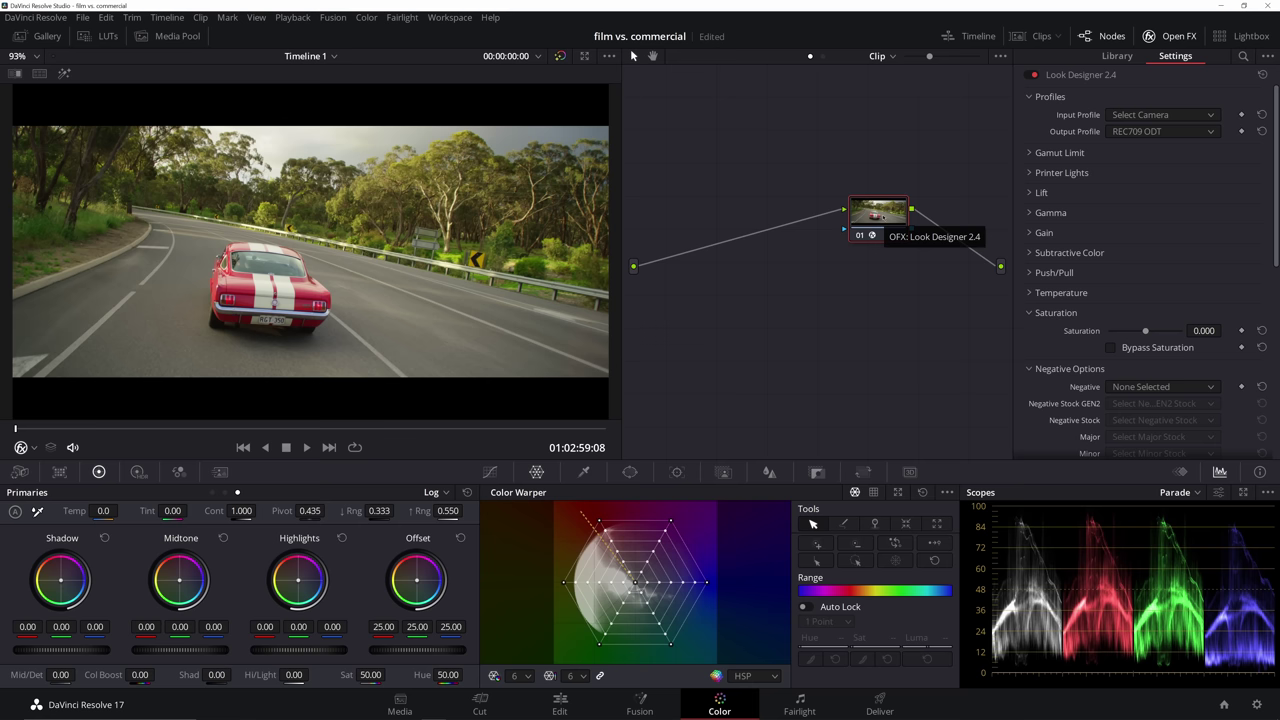
Reposition node 01 in the node graph so it sits just before the output.
drag(872, 235, 915, 282)
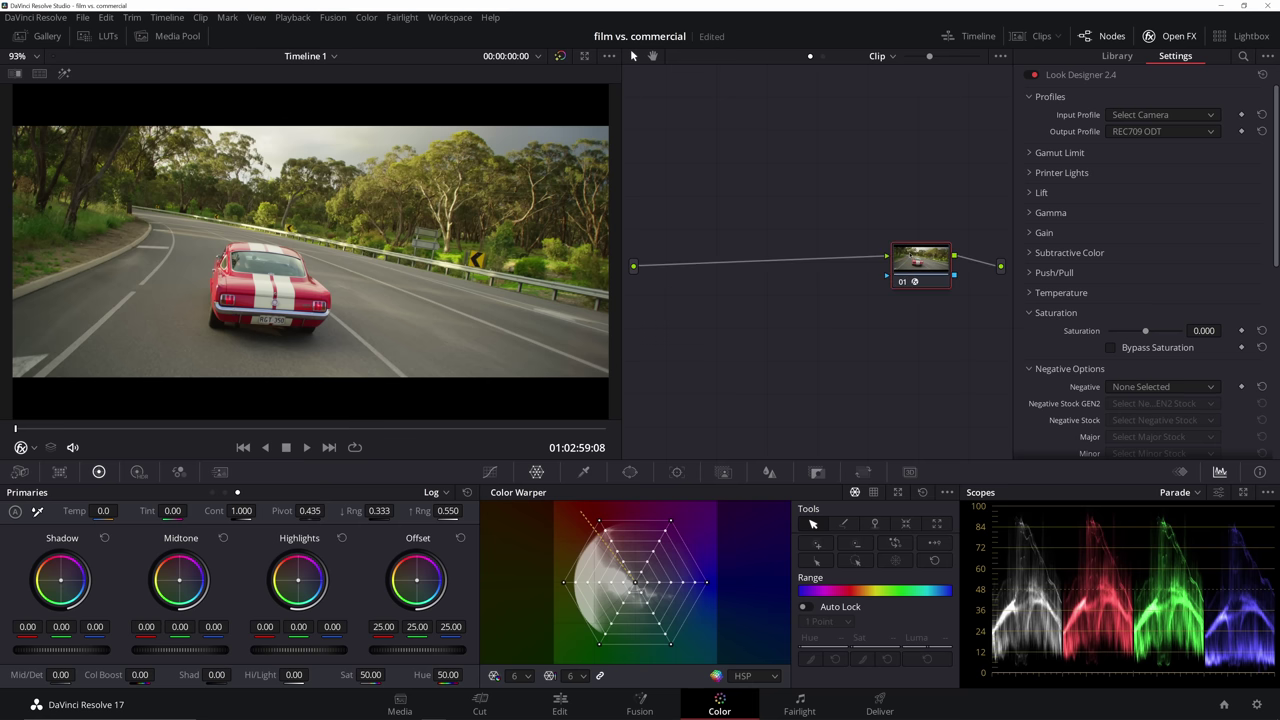
drag(919, 268, 912, 267)
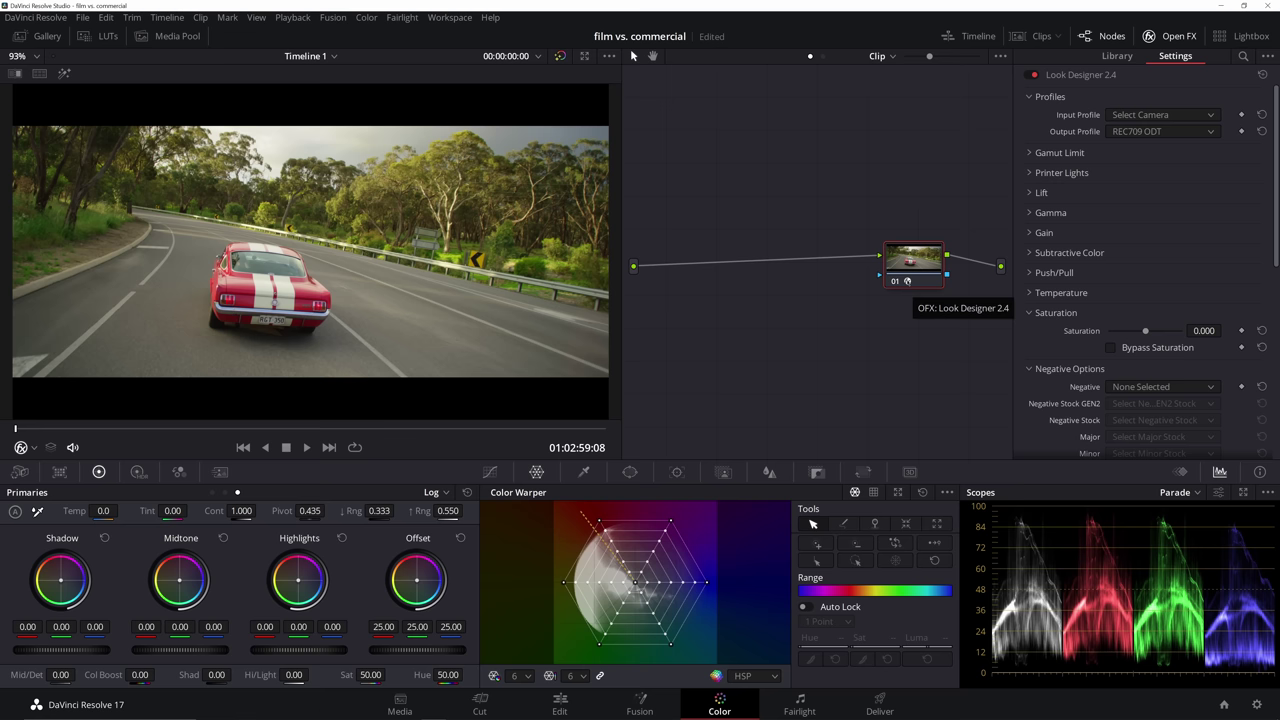
drag(912, 267, 936, 270)
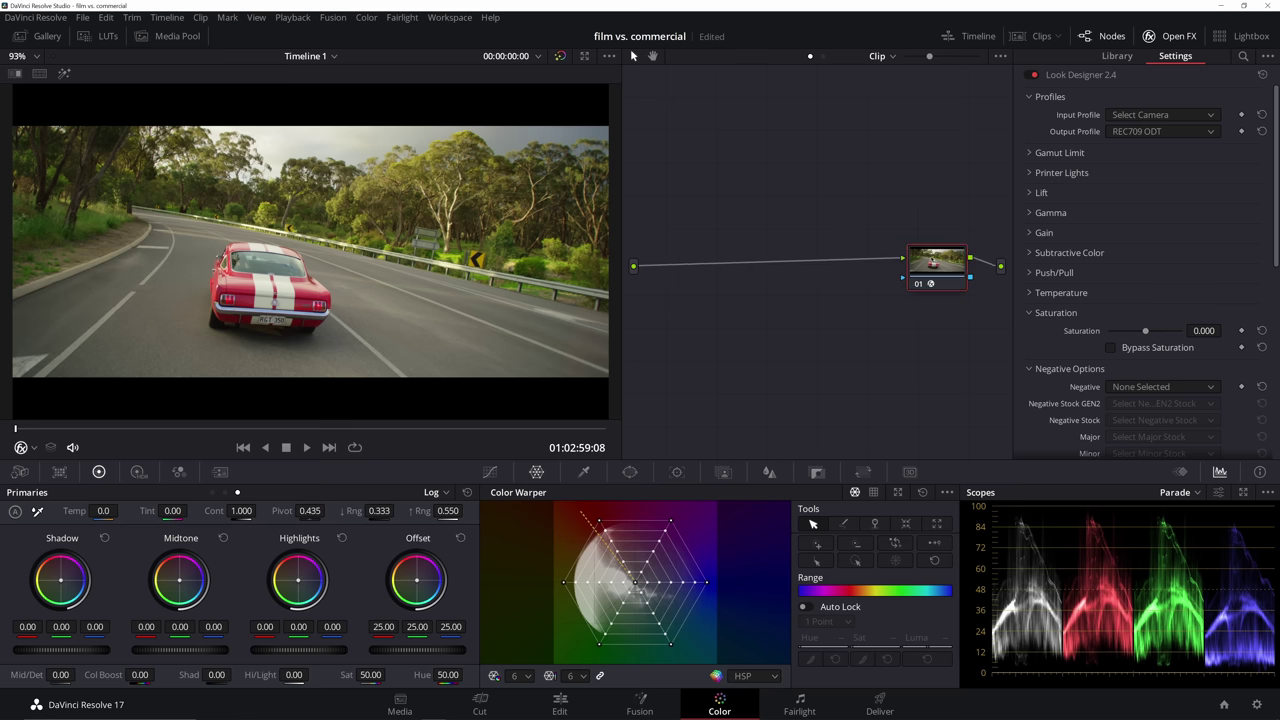
Set Look Designer's input profile to RED Legacy Dragon 2 RED Log Film, after trying ARRI Log C.
click(1146, 113)
click(1143, 161)
click(1177, 113)
scroll(1182, 230, down, 6)
scroll(1182, 242, down, 4)
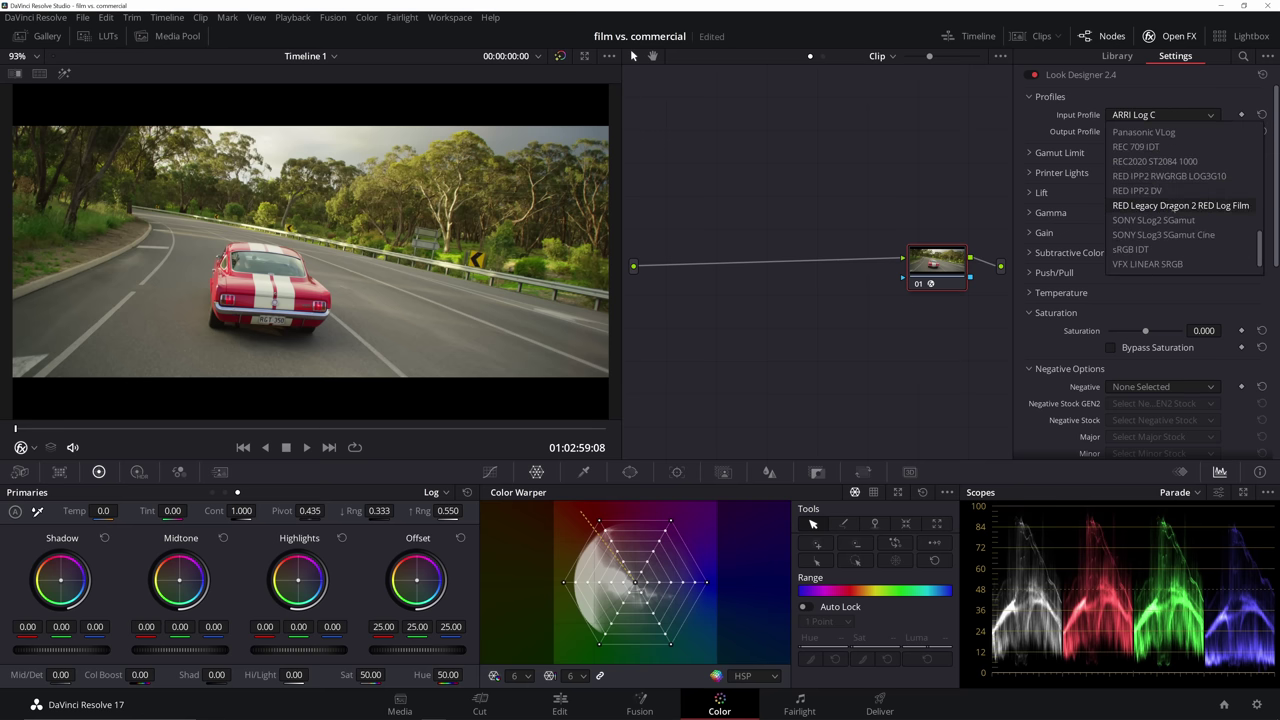
click(1197, 207)
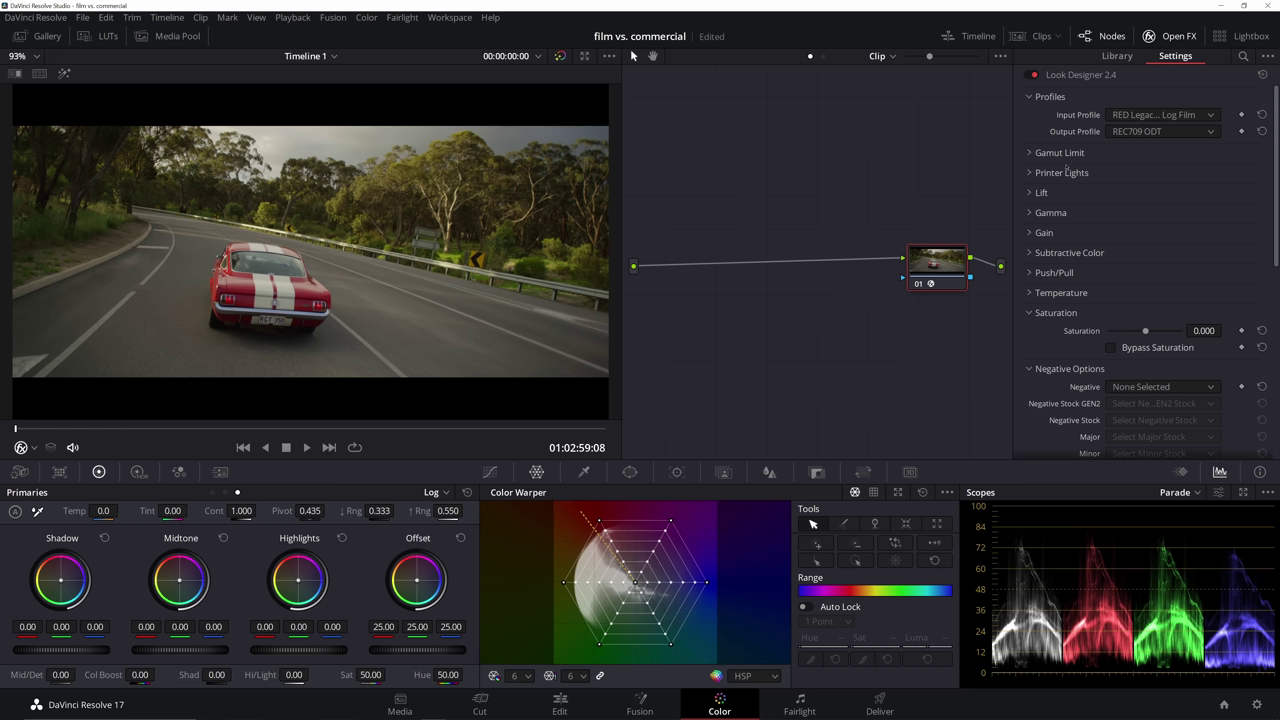
Set the Negative type in Look Designer's negative options to Negative Stock GEN 2.
scroll(1086, 268, down, 1)
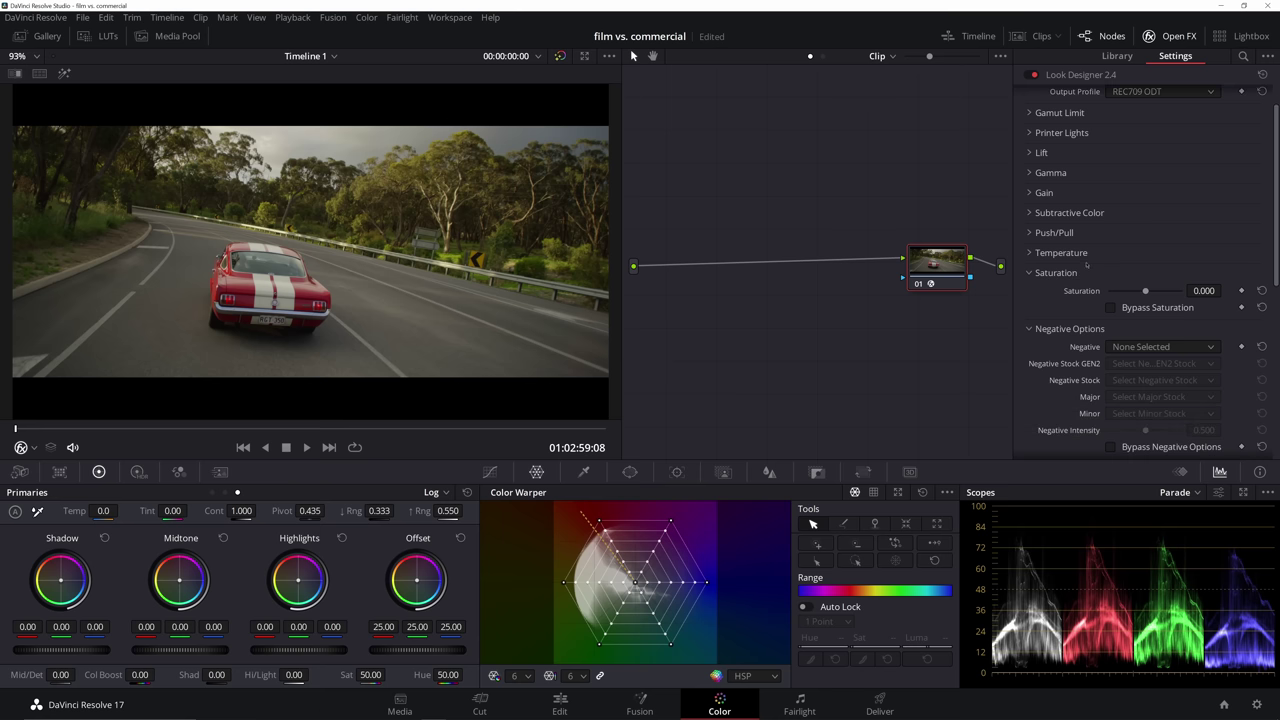
scroll(1180, 227, down, 4)
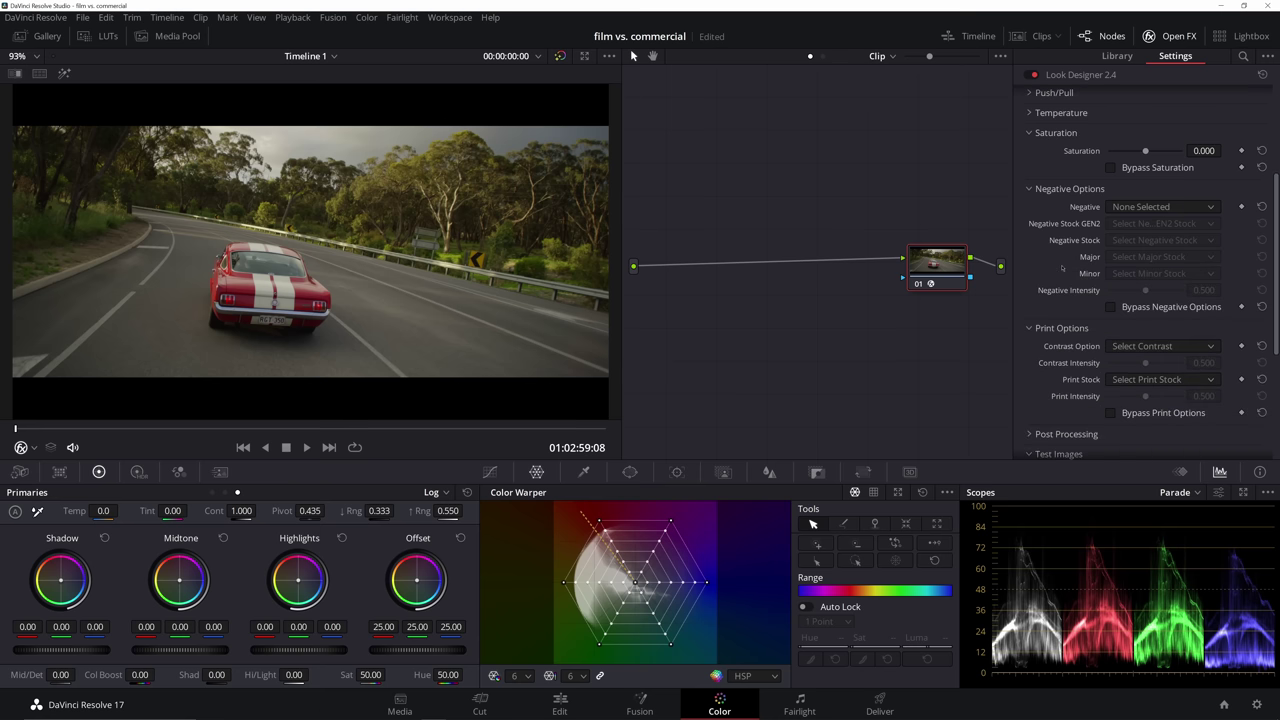
scroll(1096, 238, down, 1)
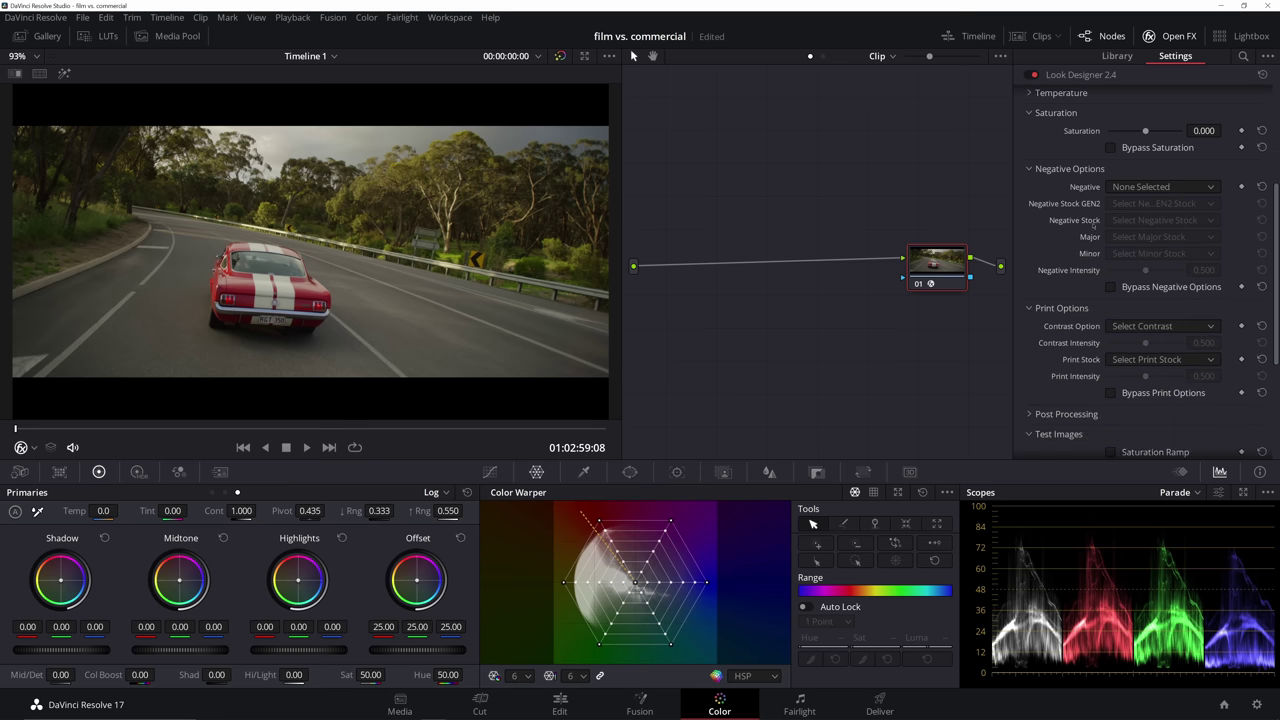
scroll(1088, 236, down, 1)
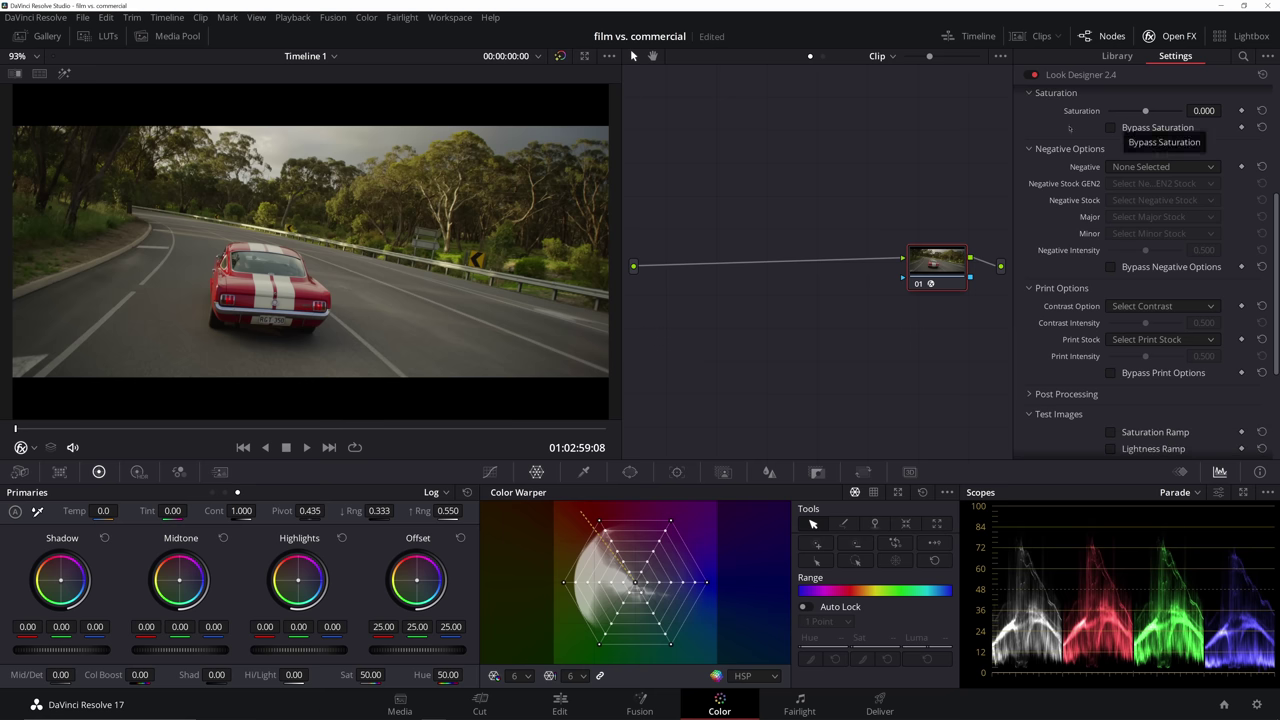
click(1130, 167)
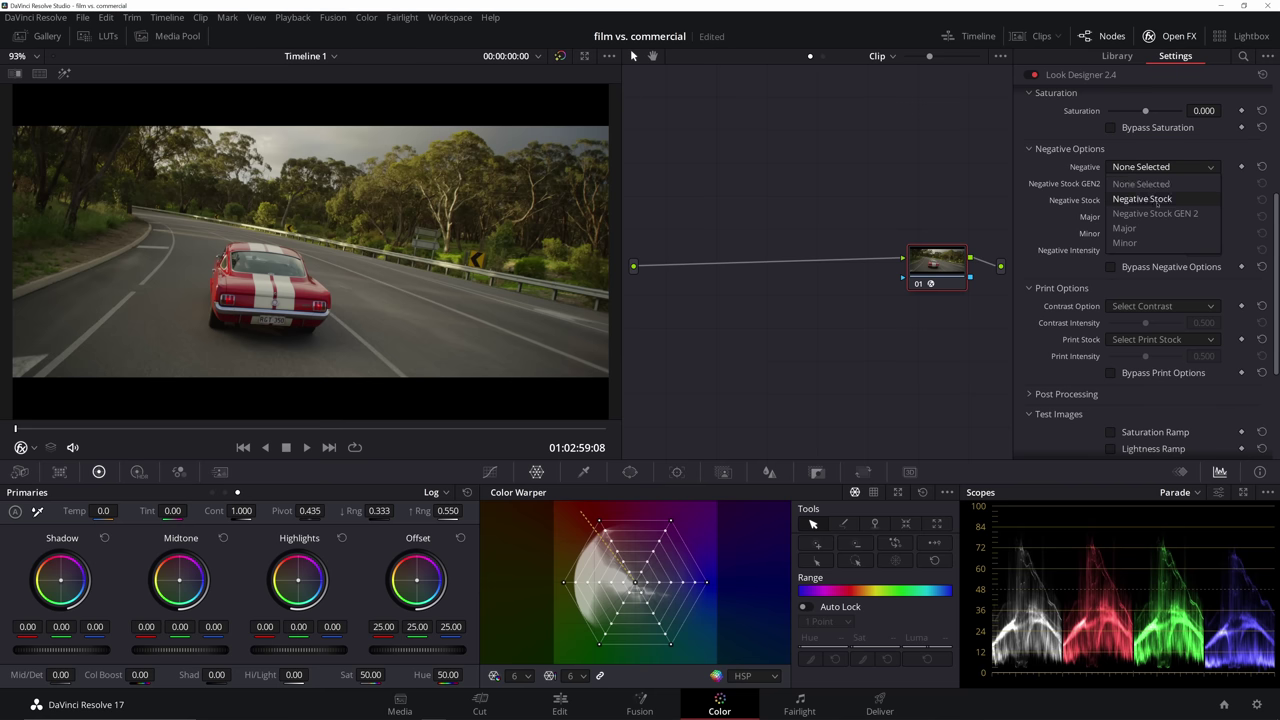
click(1197, 215)
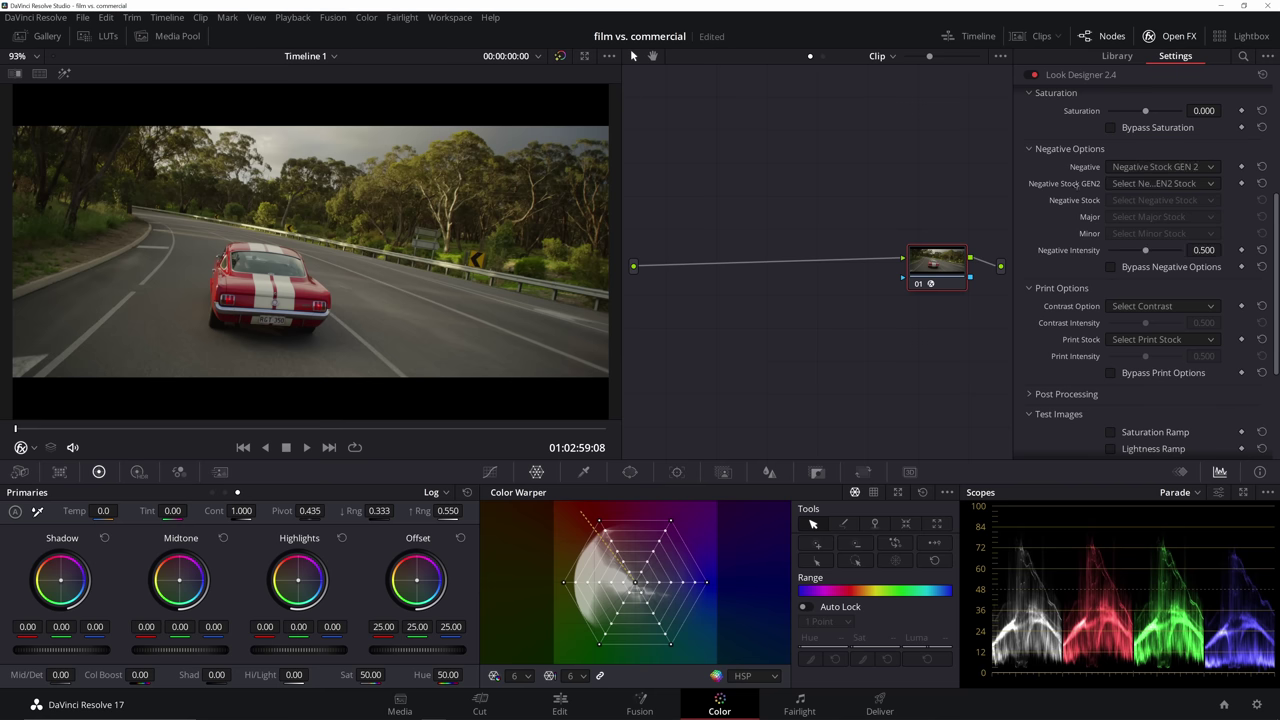
Try the AGFA XTR250 film stock for Negative Stock GEN2, and set it to KODAK 5219.
click(1152, 184)
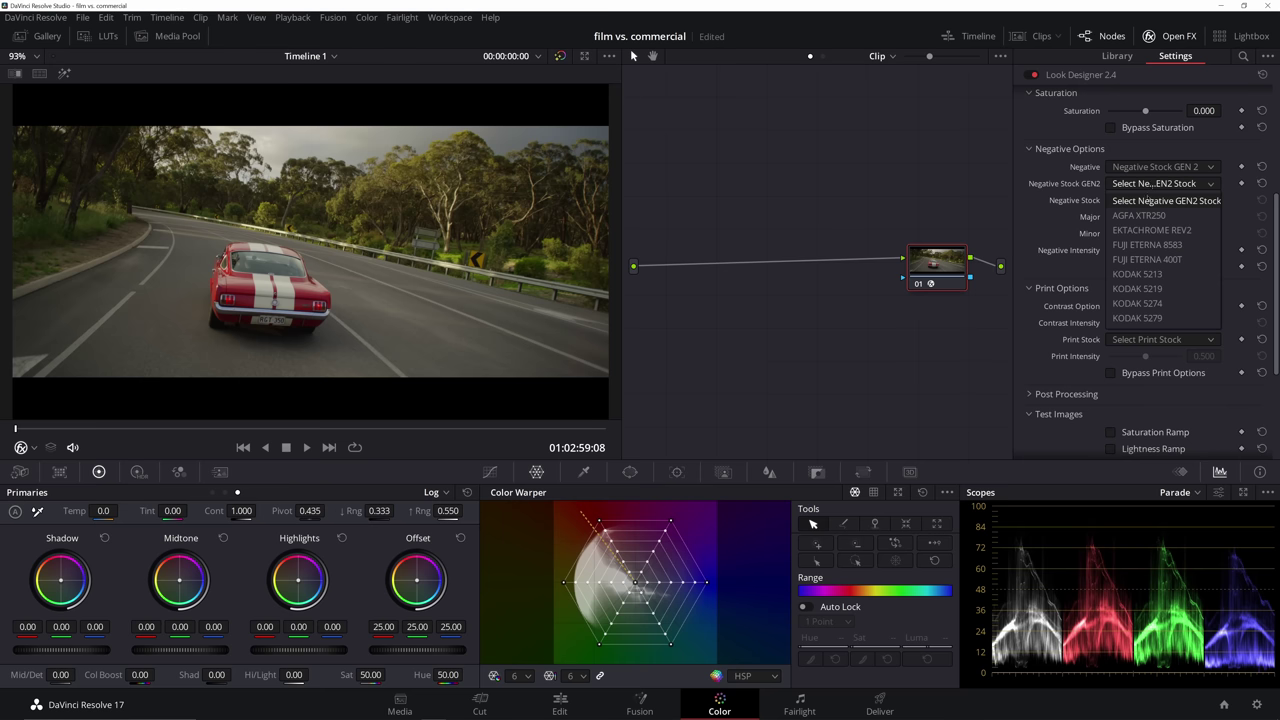
click(1174, 217)
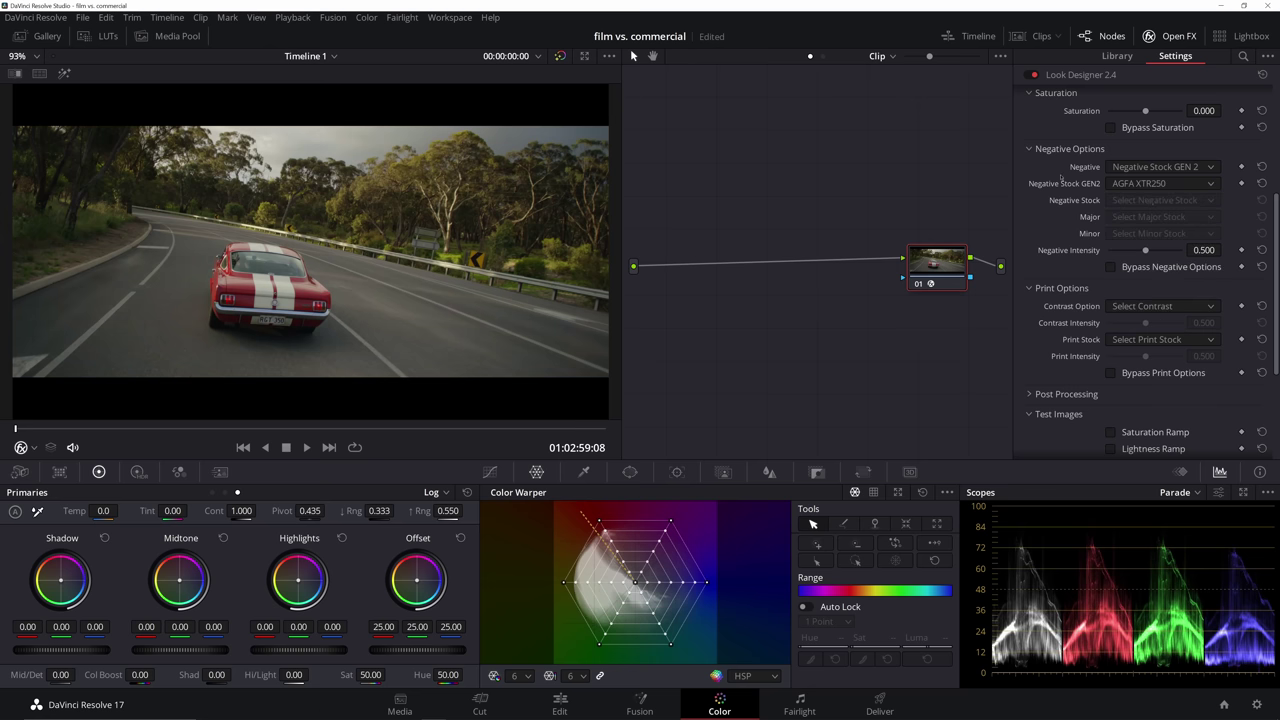
click(1120, 187)
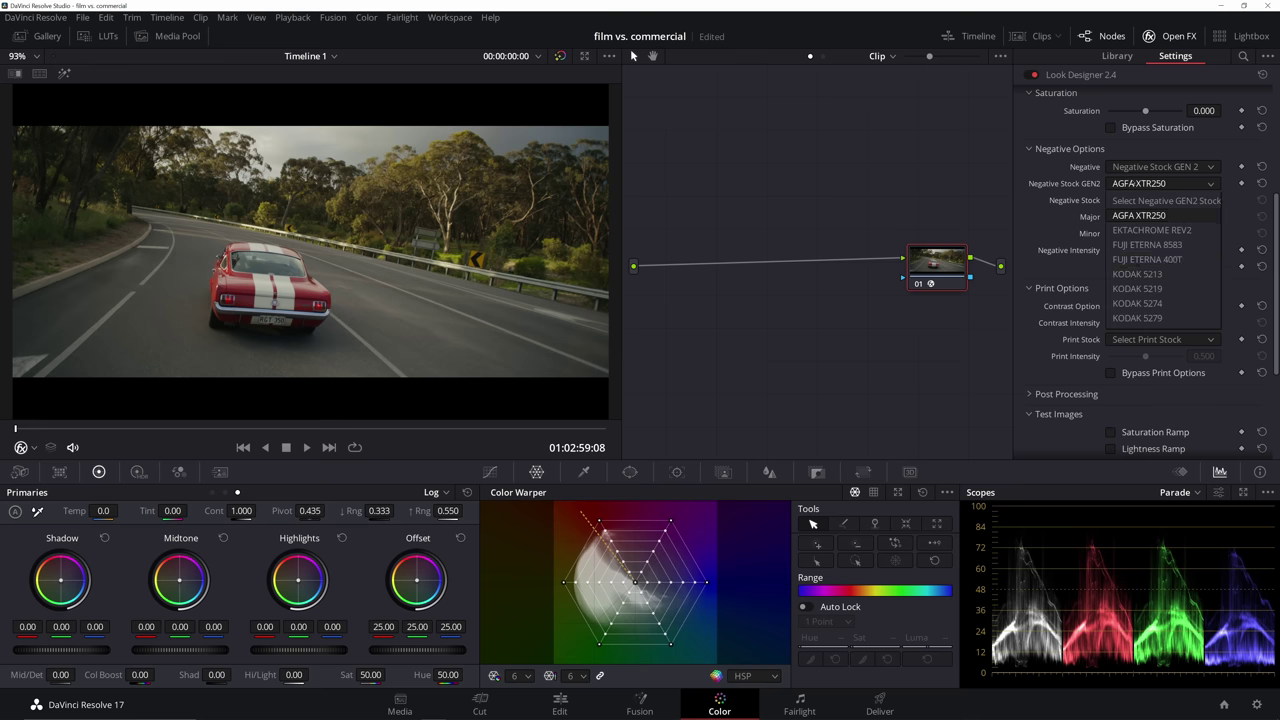
click(1170, 290)
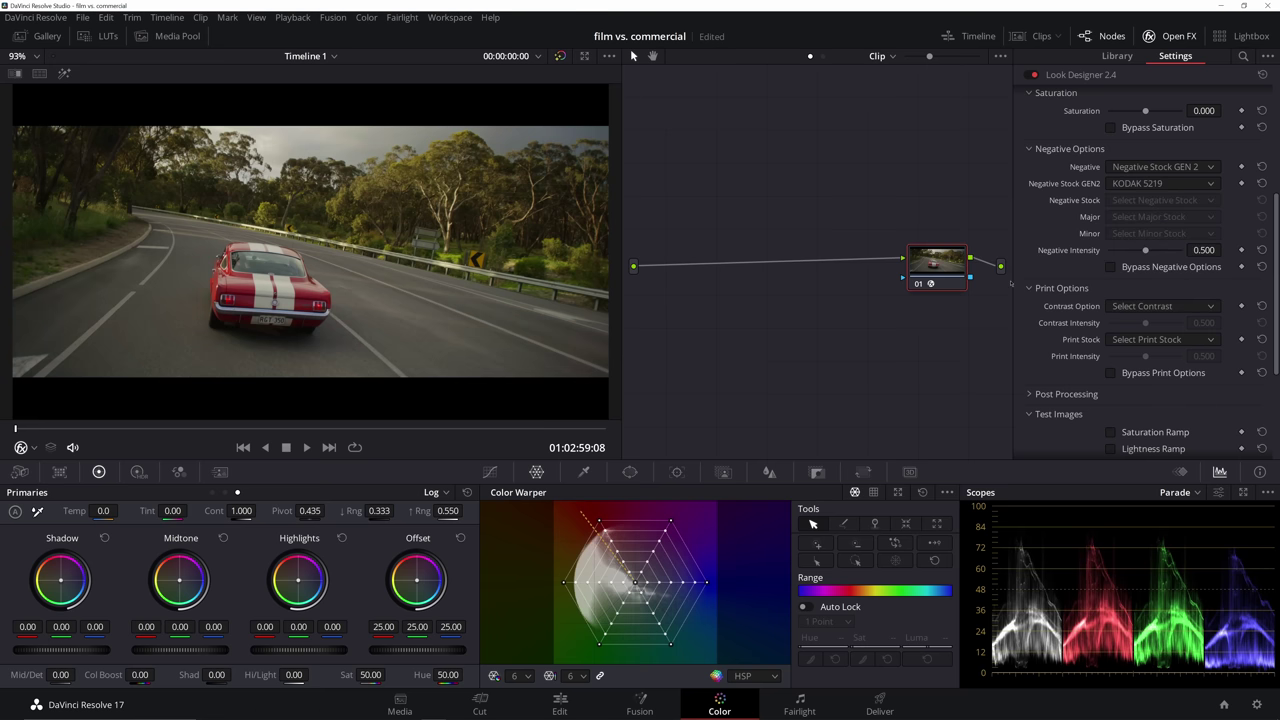
Raise the negative intensity to 1.000 and set Negative Stock GEN2 to AGFA XTR250.
drag(1145, 251, 1240, 263)
click(1113, 184)
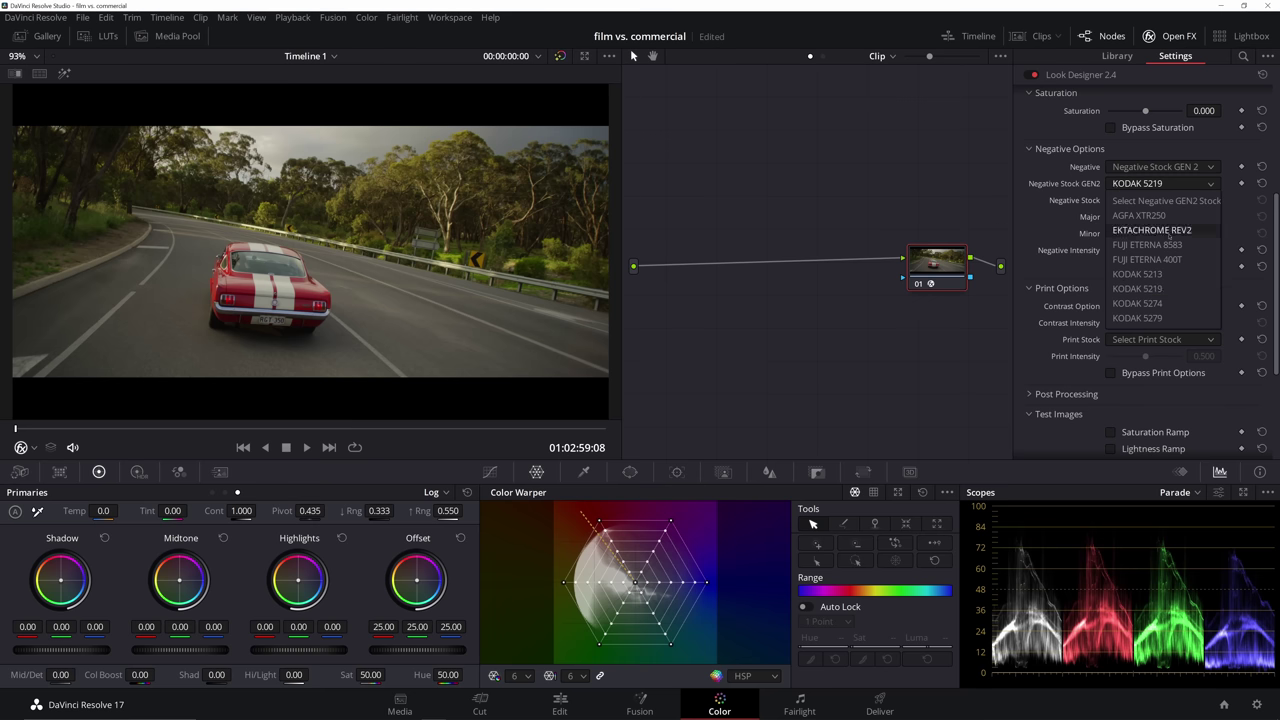
click(1147, 218)
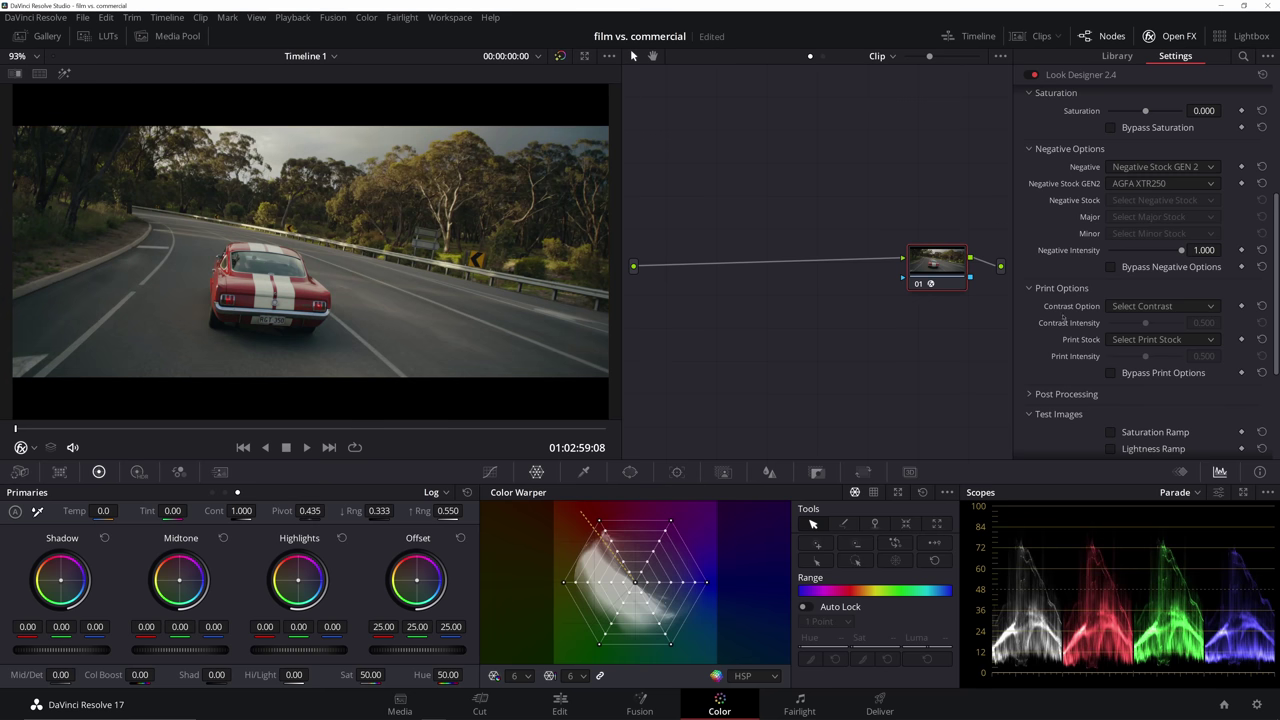
Set the print options to KODAK 2383 contrast at about 0.606 and KODAK 2383 MODERN print stock at about 0.458, and save the project.
click(1130, 308)
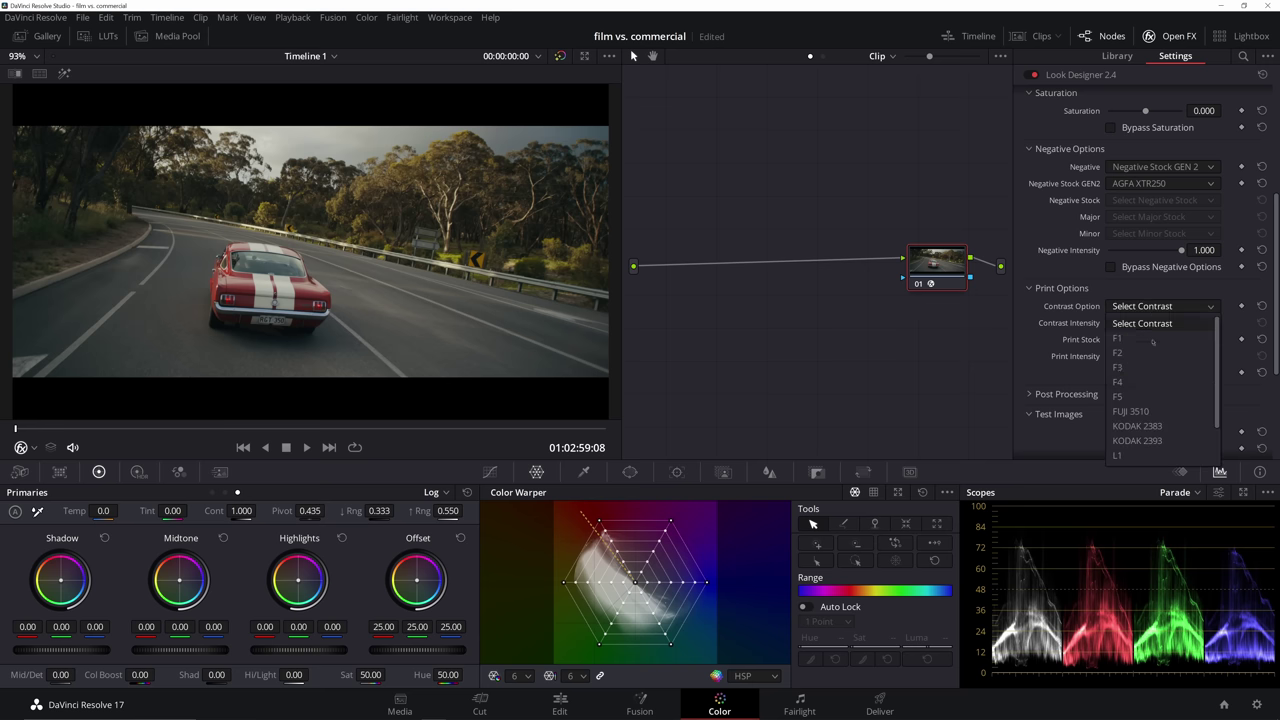
click(1140, 426)
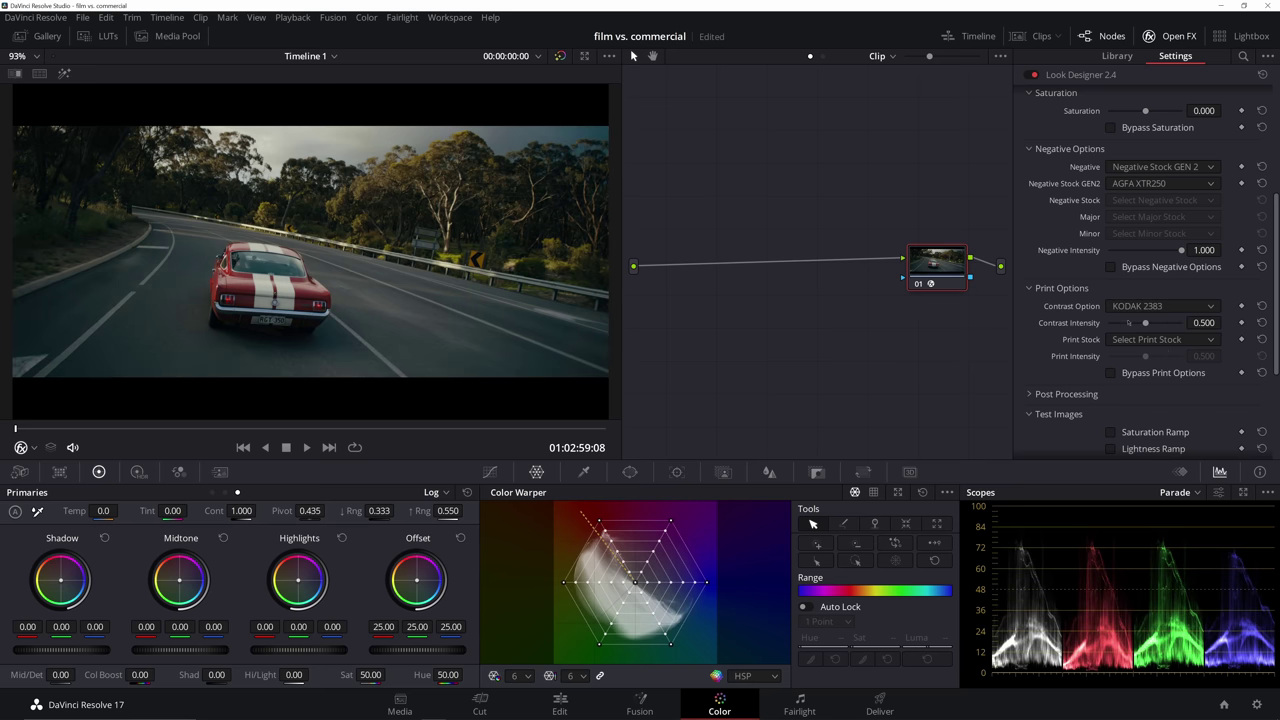
click(1144, 340)
scroll(1168, 385, down, 1)
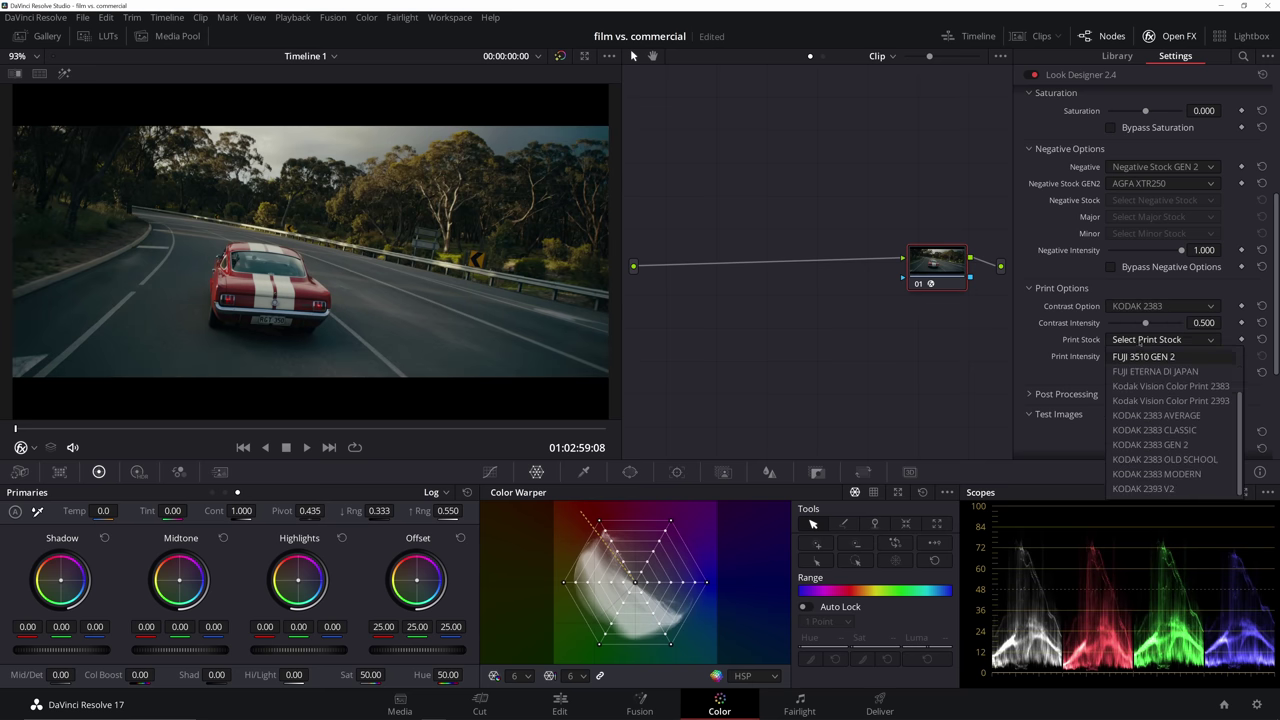
click(1206, 475)
drag(1146, 356, 1090, 364)
drag(1127, 365, 1201, 323)
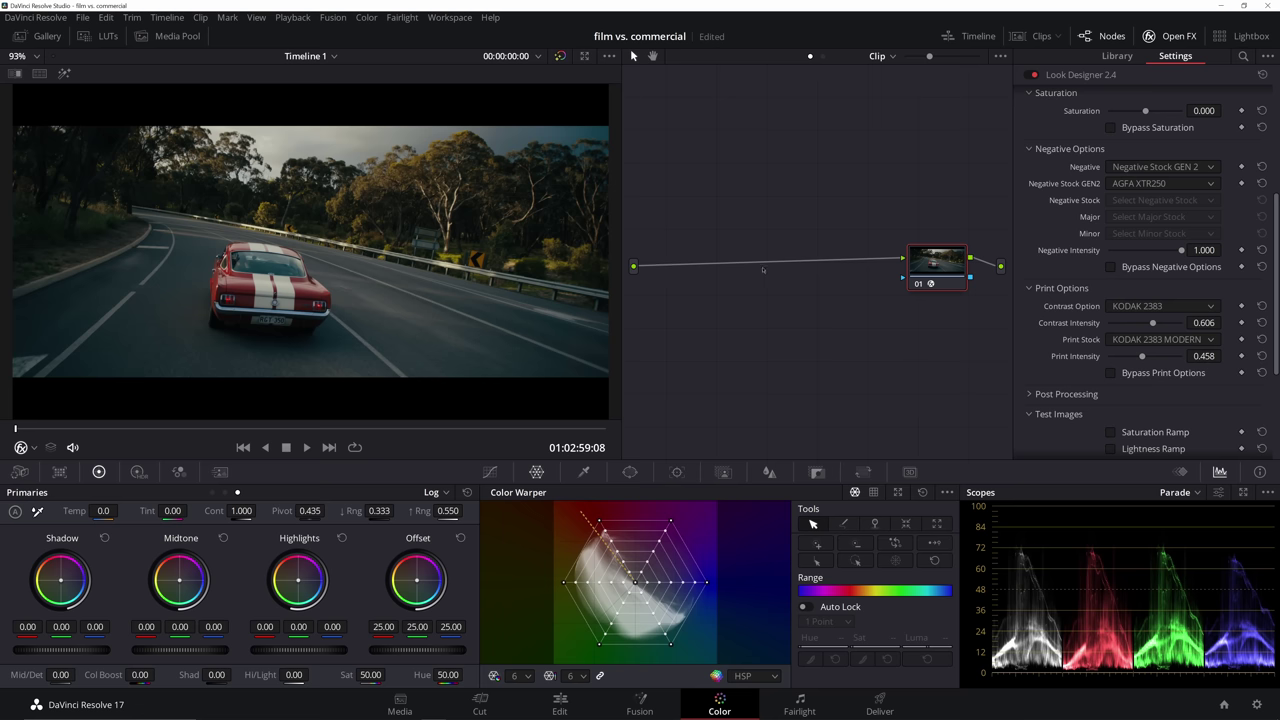
key(ctrl+s)
Move node 01 away from the output and compare the clip with the node disabled and enabled.
drag(935, 254, 889, 250)
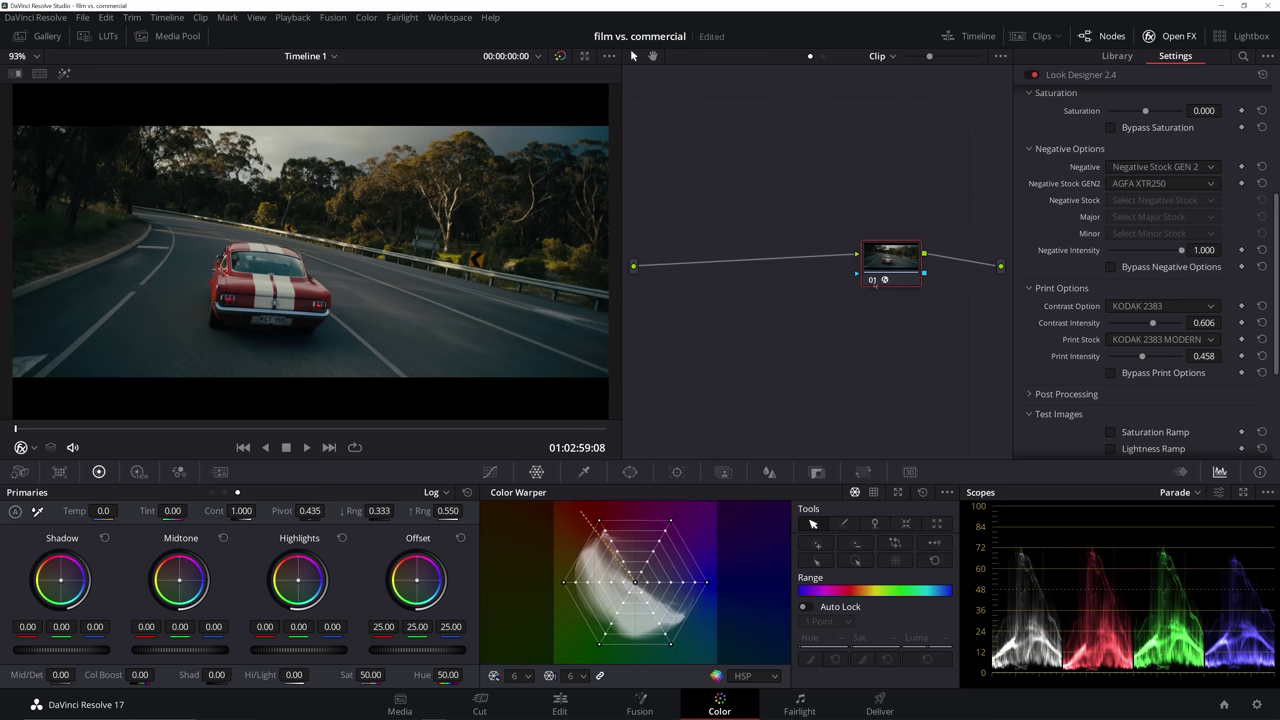
click(871, 280)
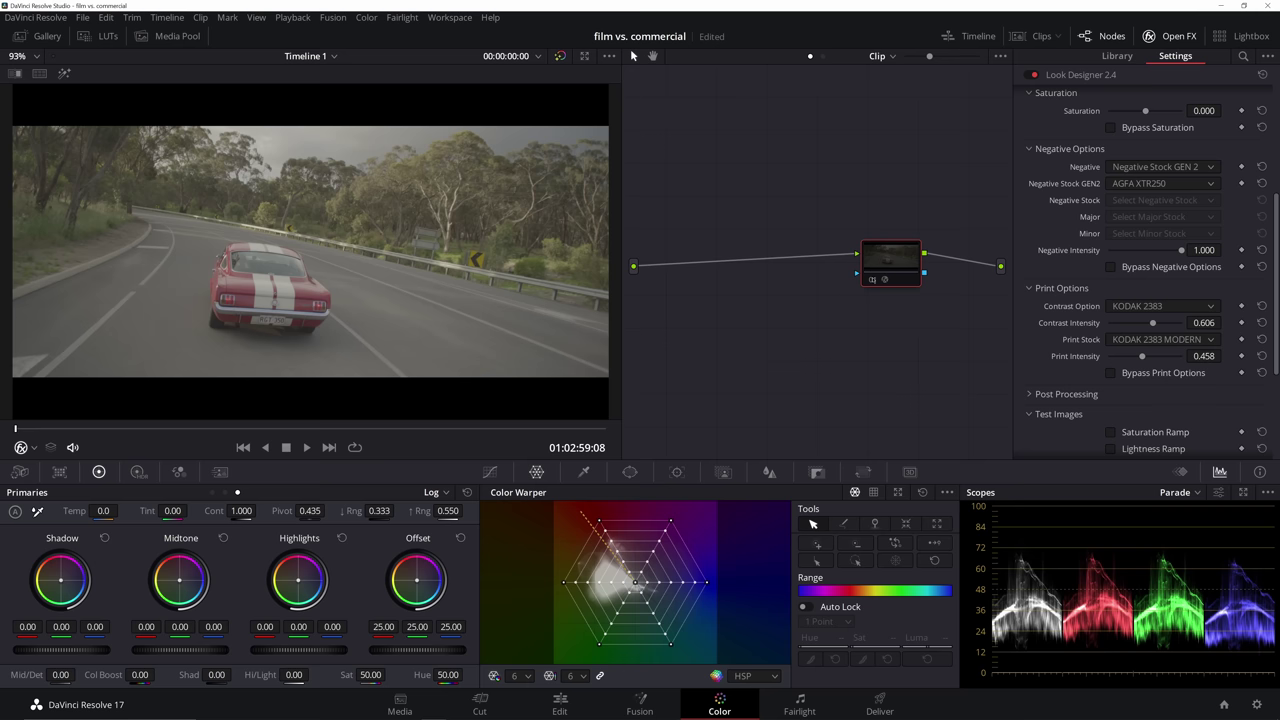
key(ctrl+d)
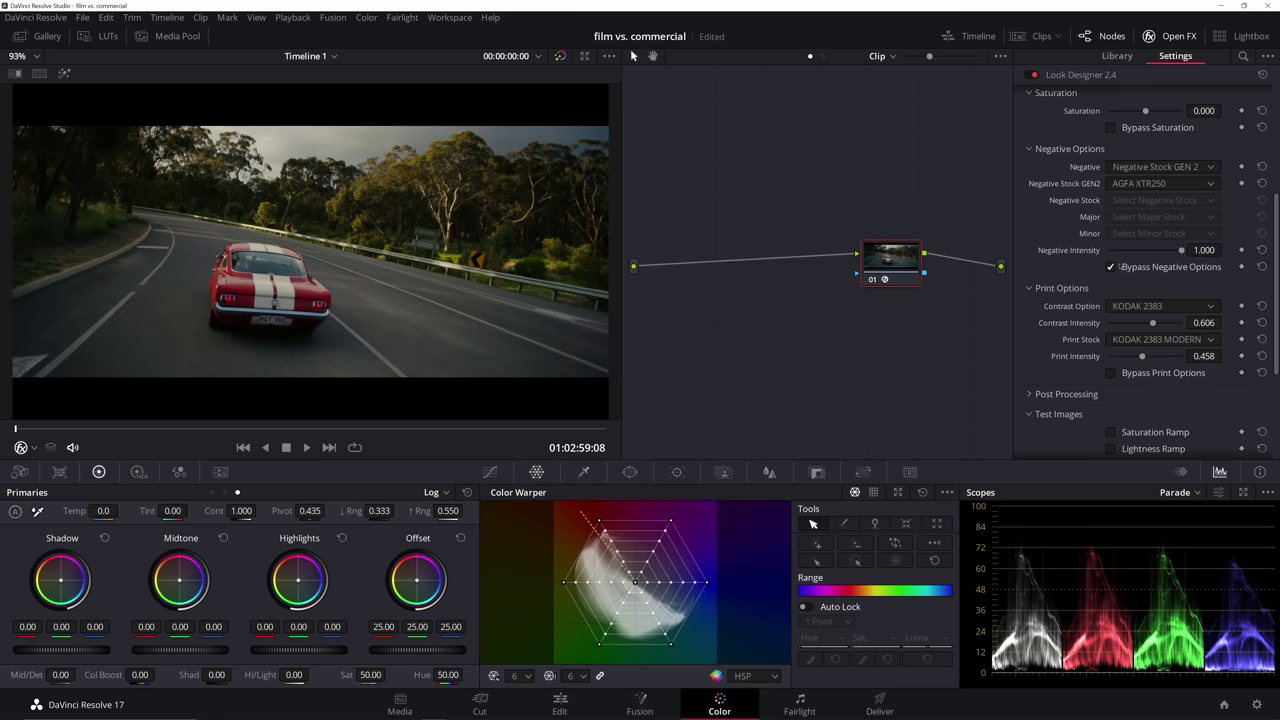
Compare the look with the negative options and the print options bypassed in turn, leaving both active.
click(1110, 267)
click(1110, 372)
click(1111, 268)
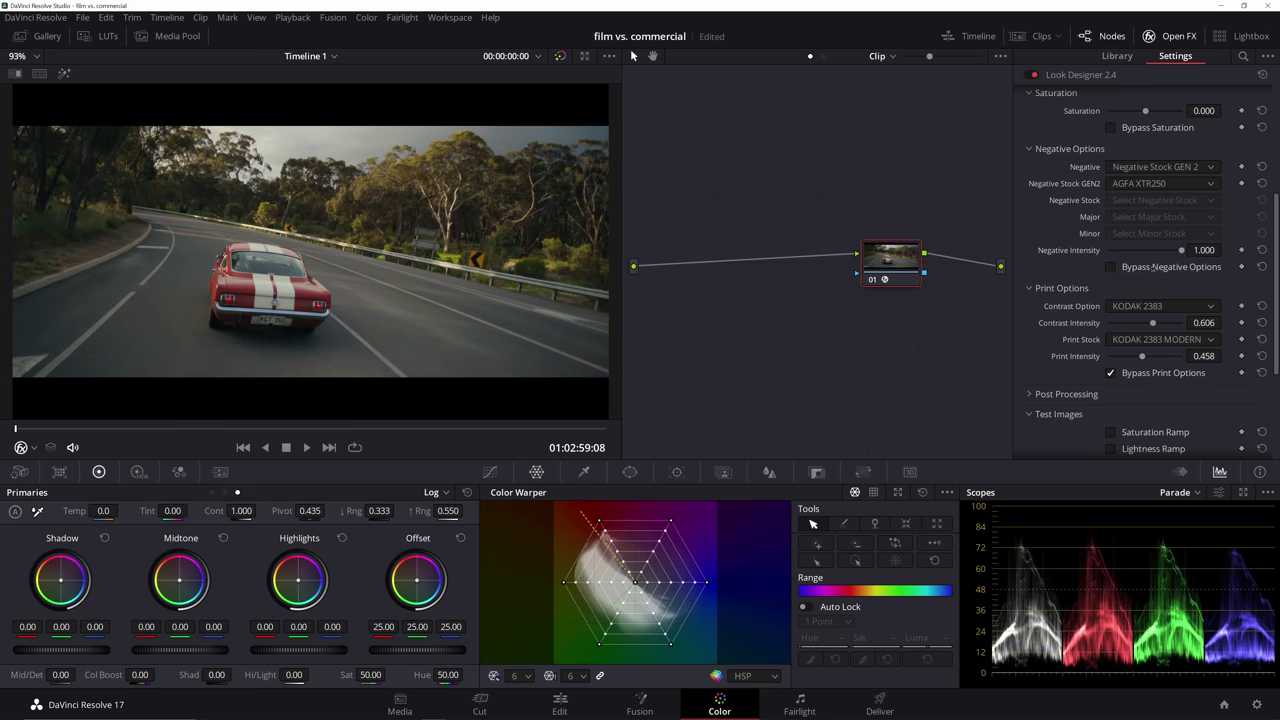
click(1109, 373)
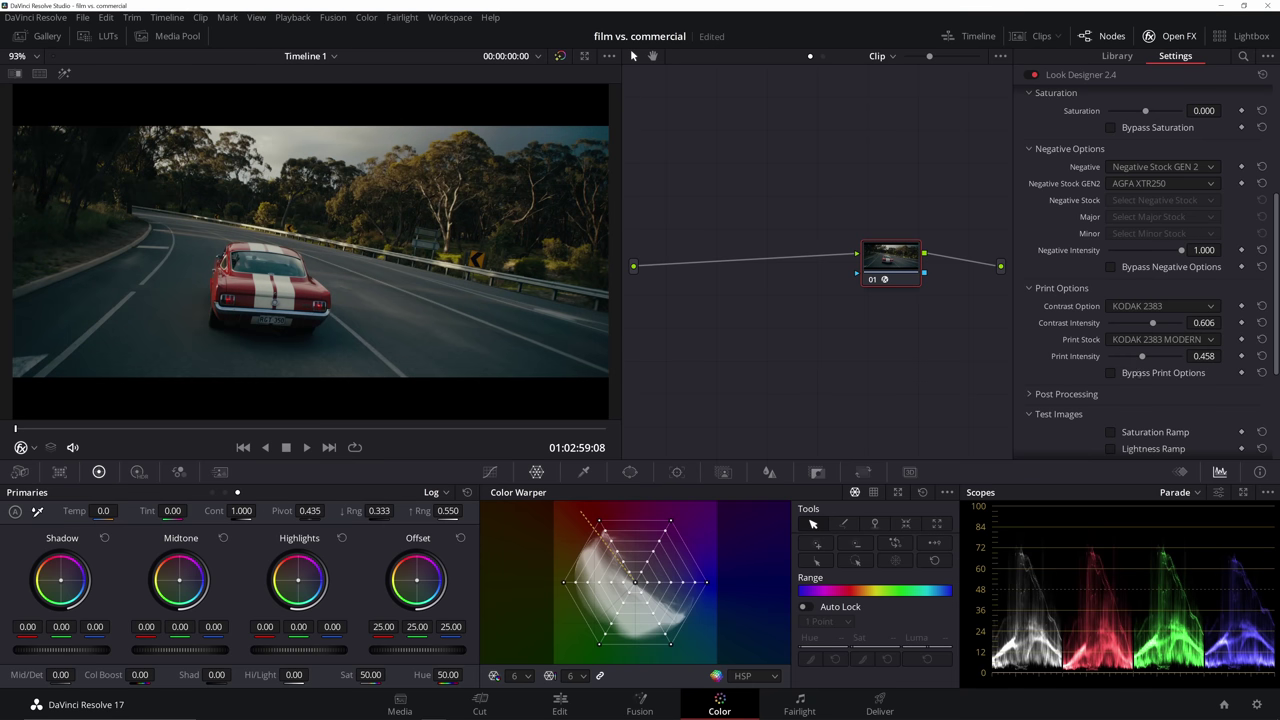
scroll(1079, 350, down, 1)
scroll(1080, 330, up, 4)
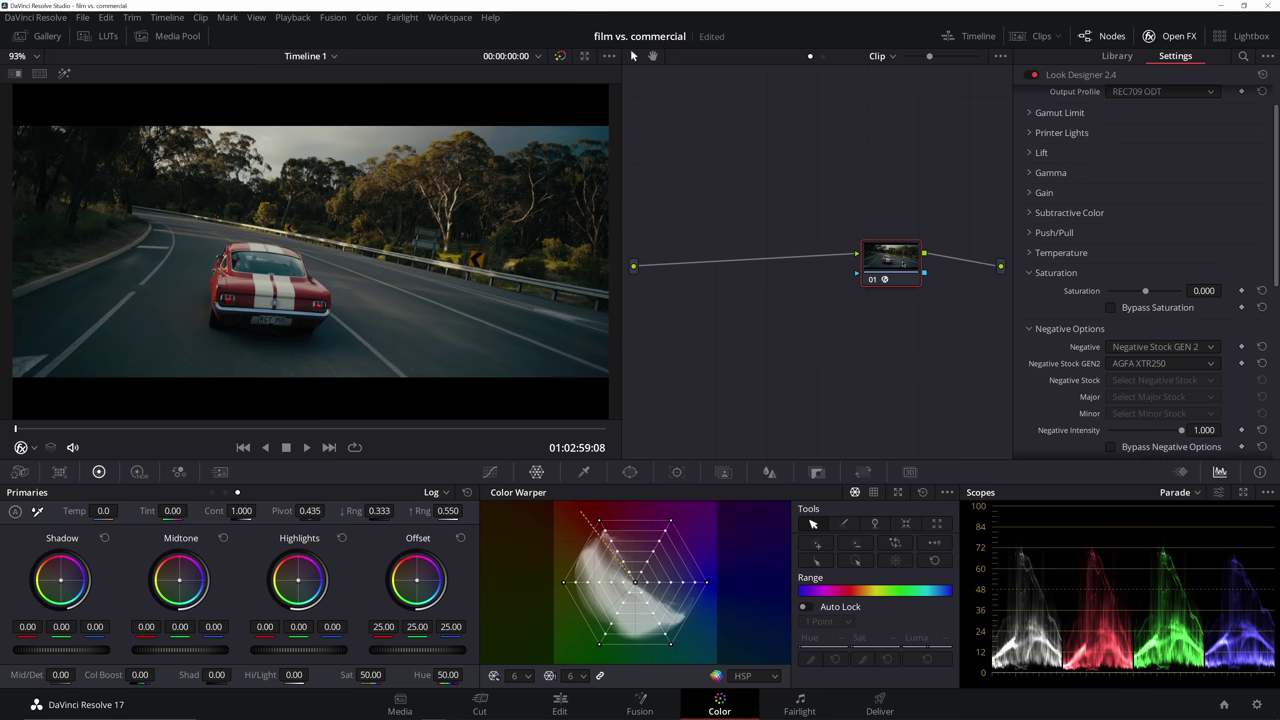
Reposition the Look Designer node near the output at a smaller graph scale and label it LD.
drag(902, 264, 920, 263)
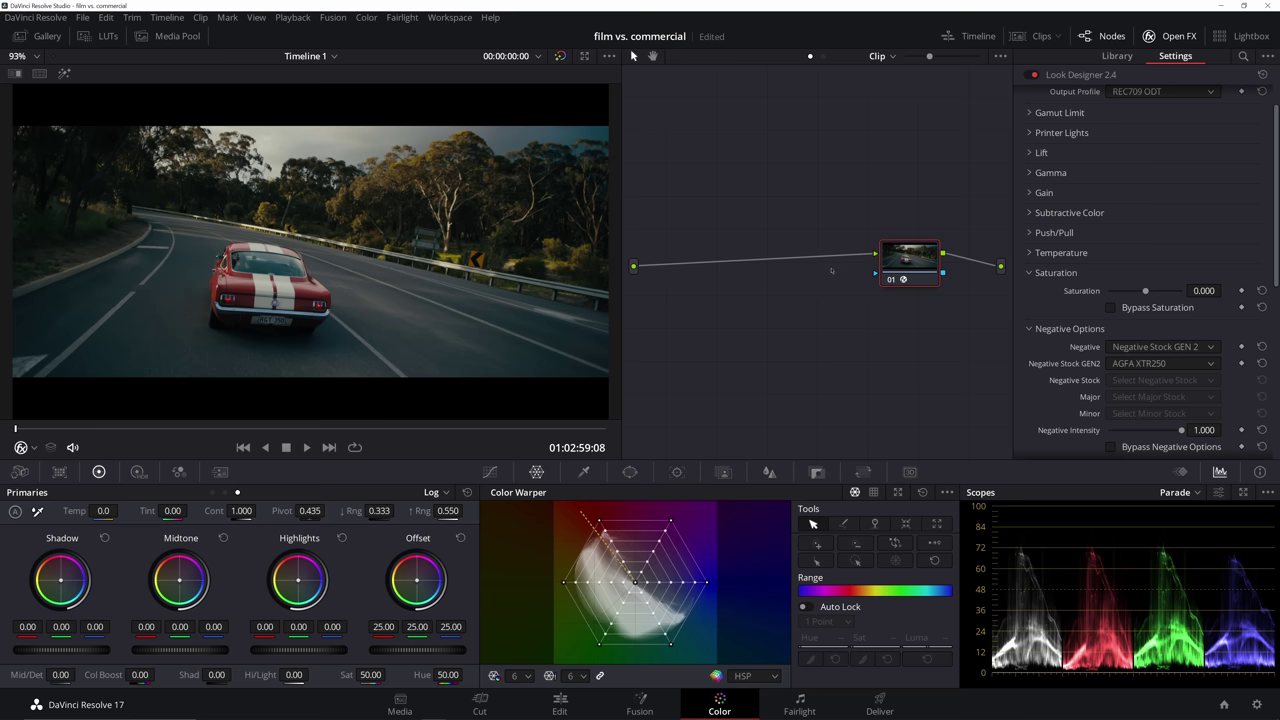
drag(929, 56, 912, 56)
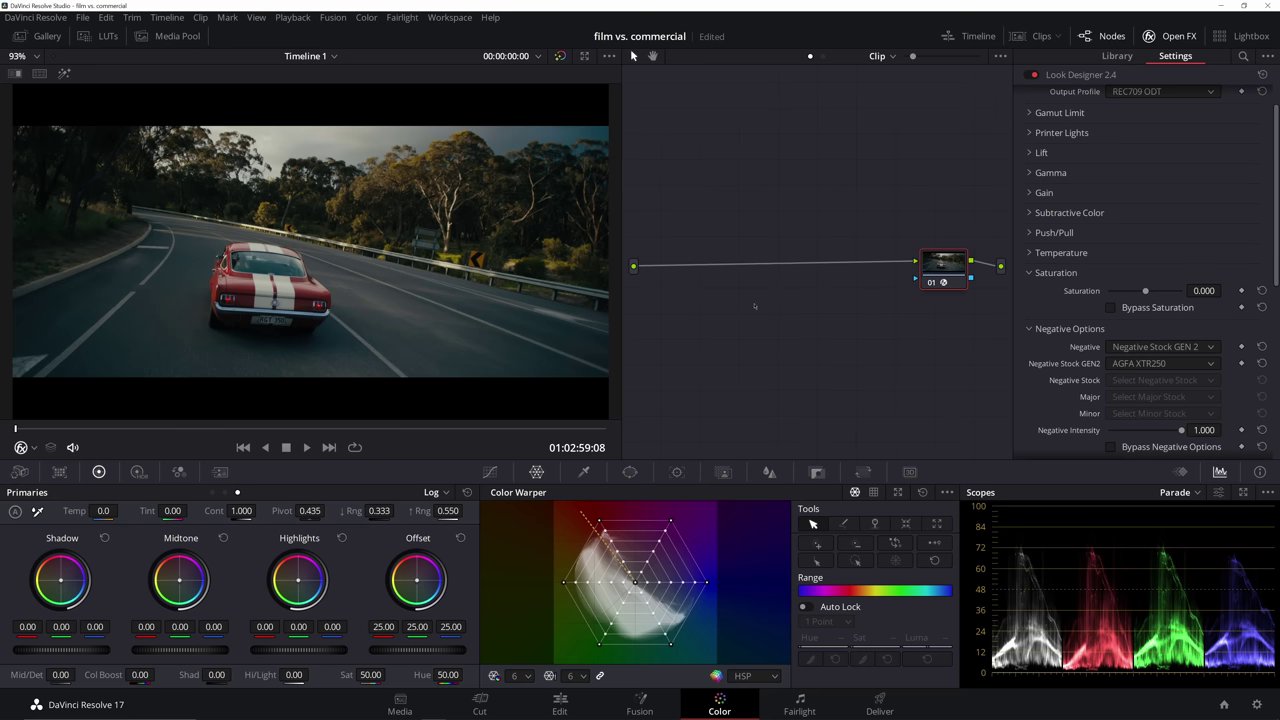
drag(943, 263, 928, 250)
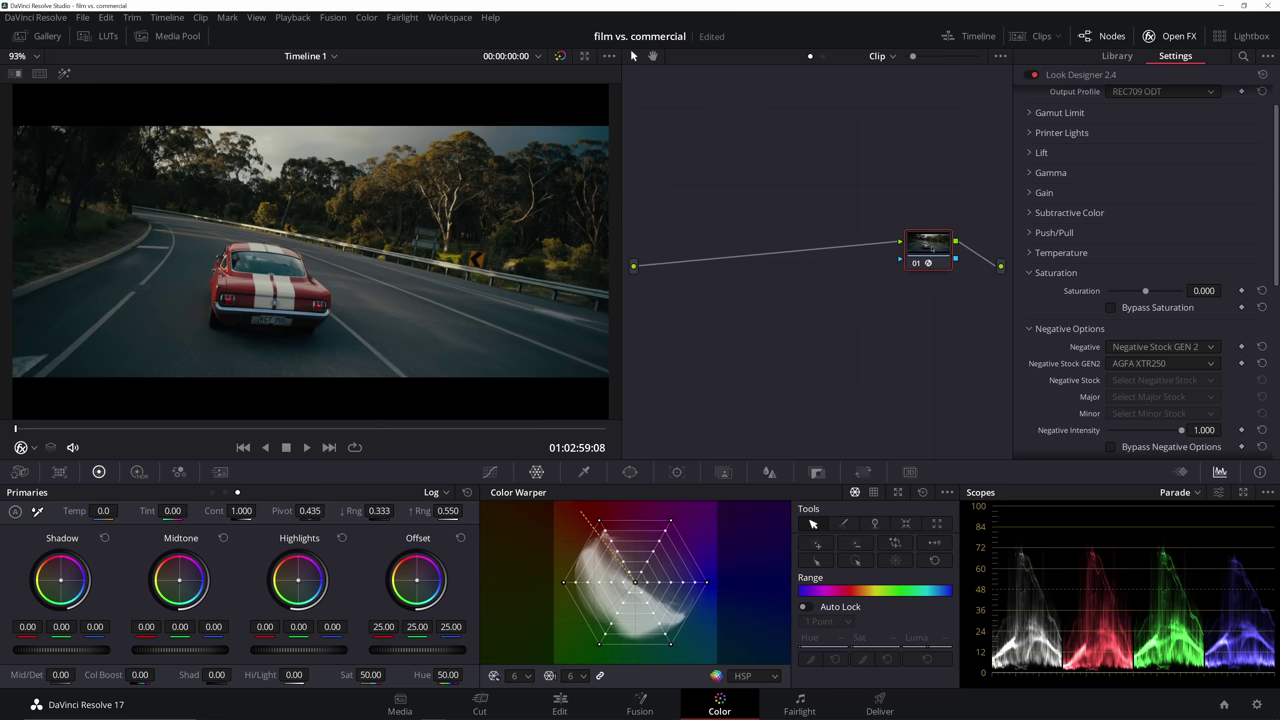
text(LD)
Add a serial node before the LD node and place it toward the start of the node graph.
drag(925, 245, 926, 245)
key(shift+s)
drag(852, 251, 741, 252)
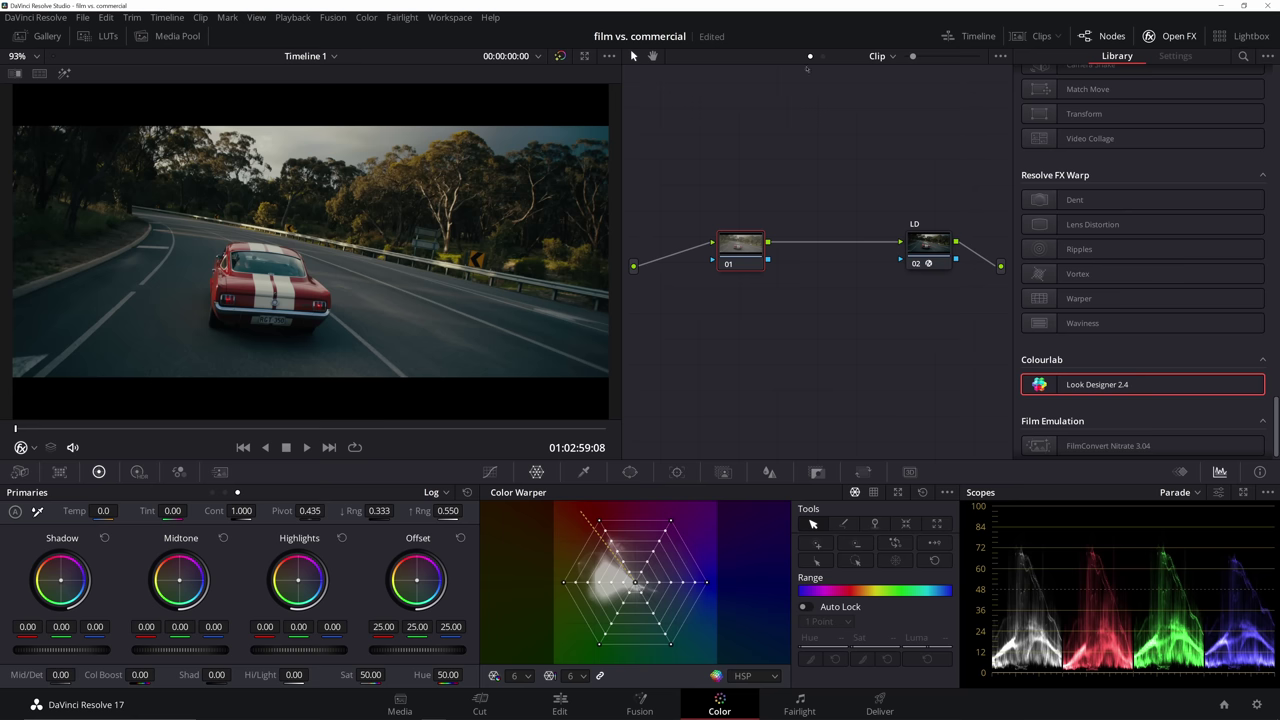
Hide the effects library, widen the viewer and enlarge the image to 119%.
click(1170, 36)
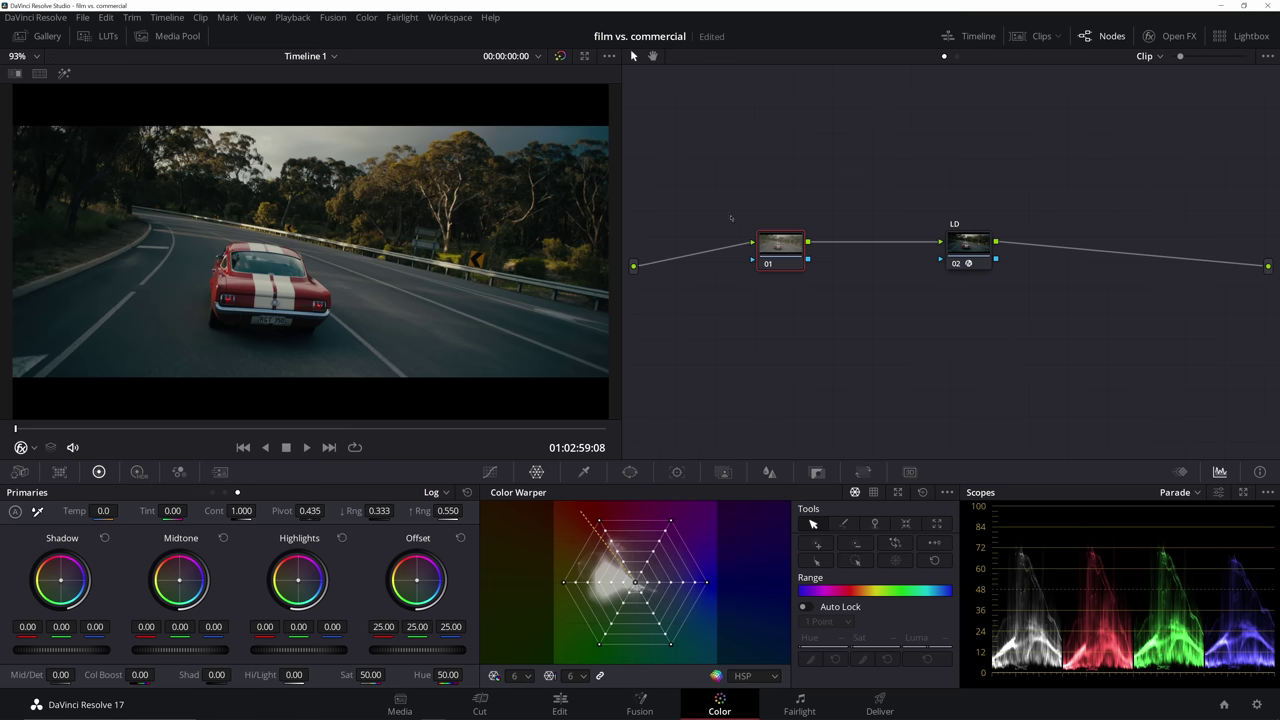
drag(622, 213, 796, 226)
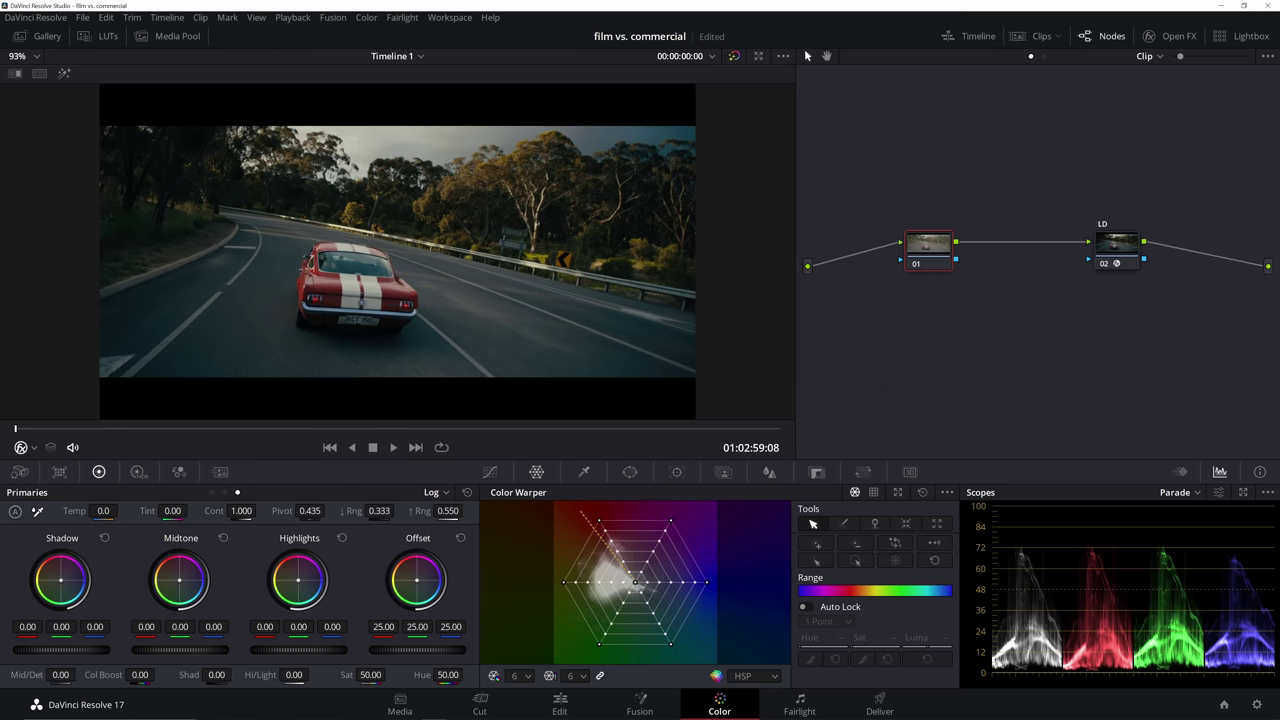
scroll(537, 225, up, 3)
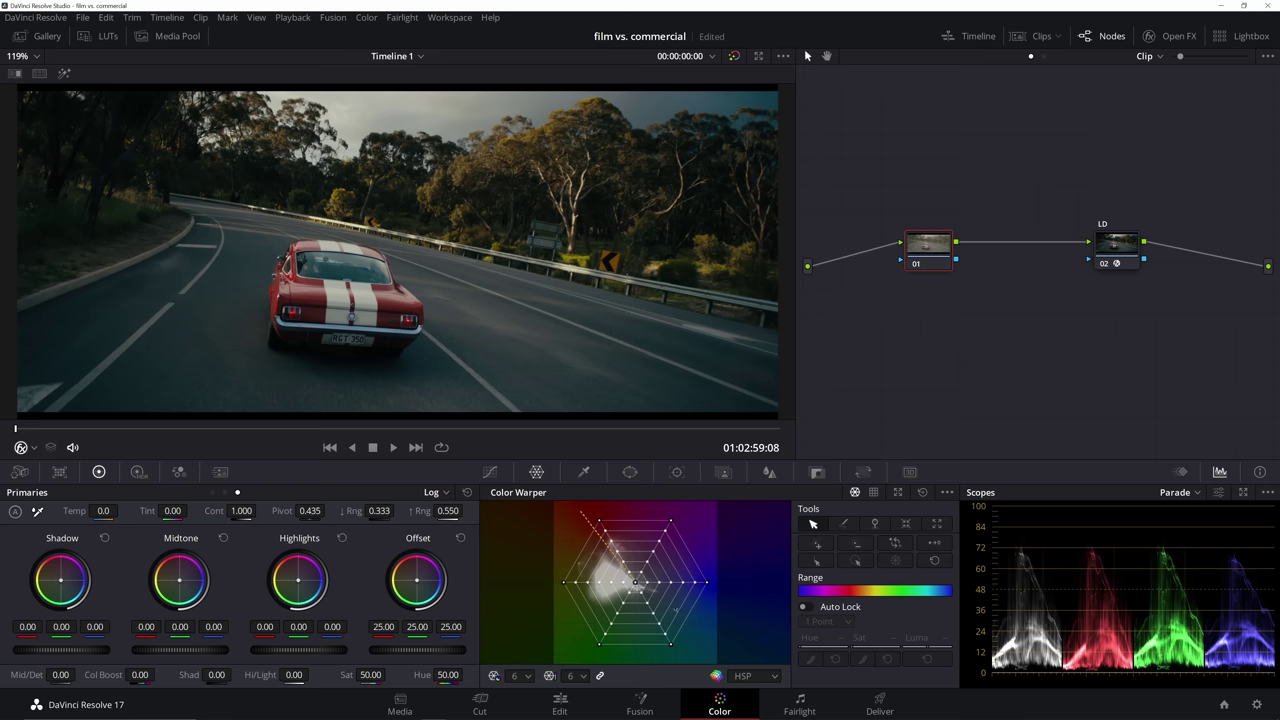
Set the Color Warper grid resolution to 8 and shift its center point toward cyan, to about hue 0.41 and saturation 0.14.
click(514, 672)
click(537, 655)
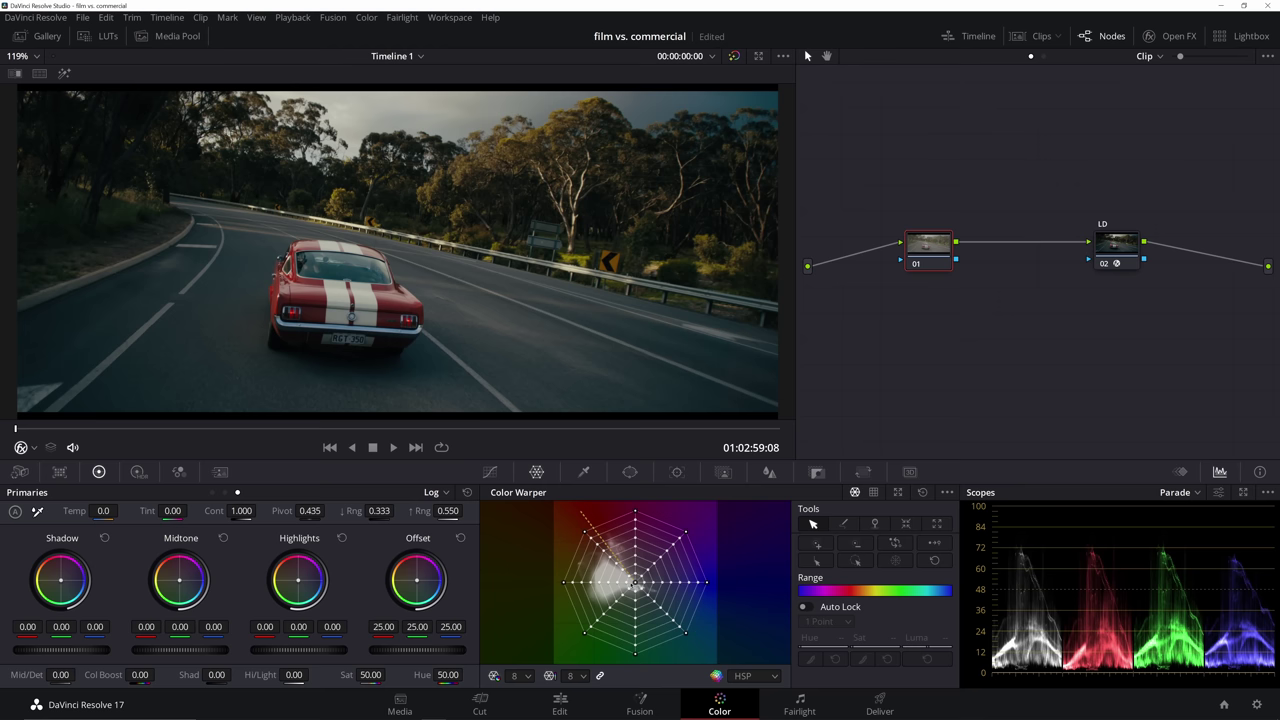
click(641, 581)
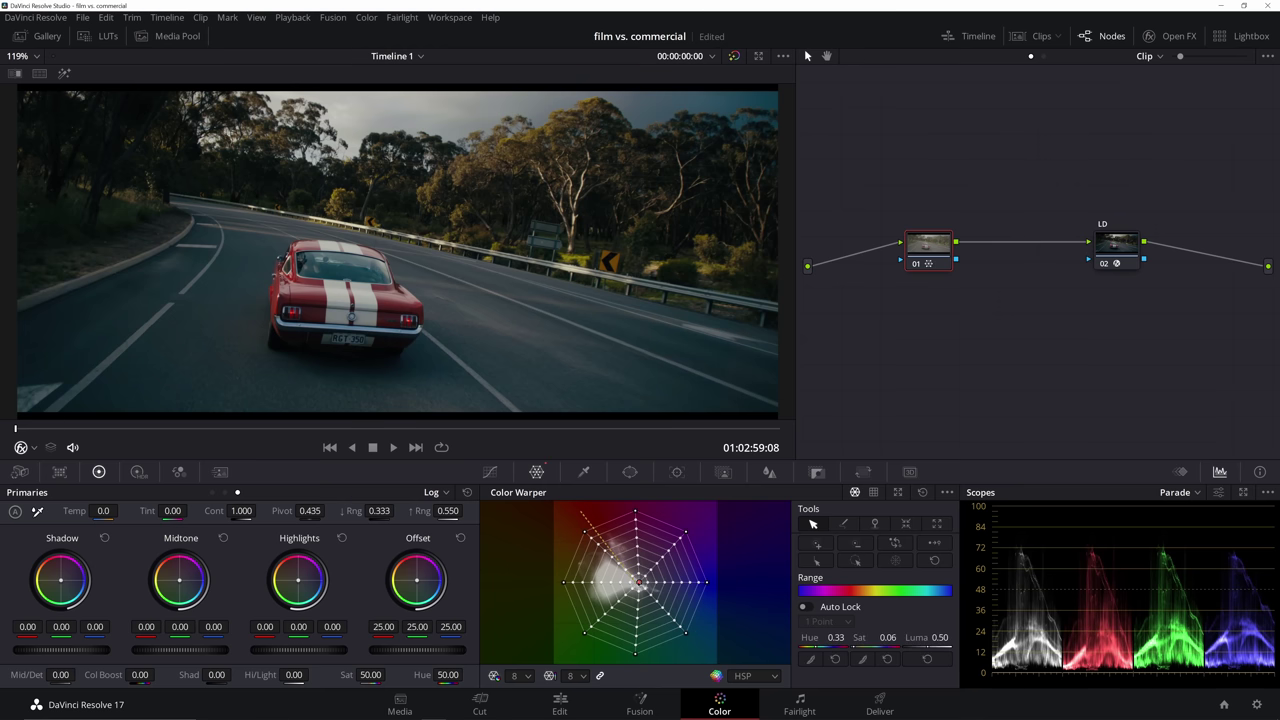
drag(641, 581, 643, 585)
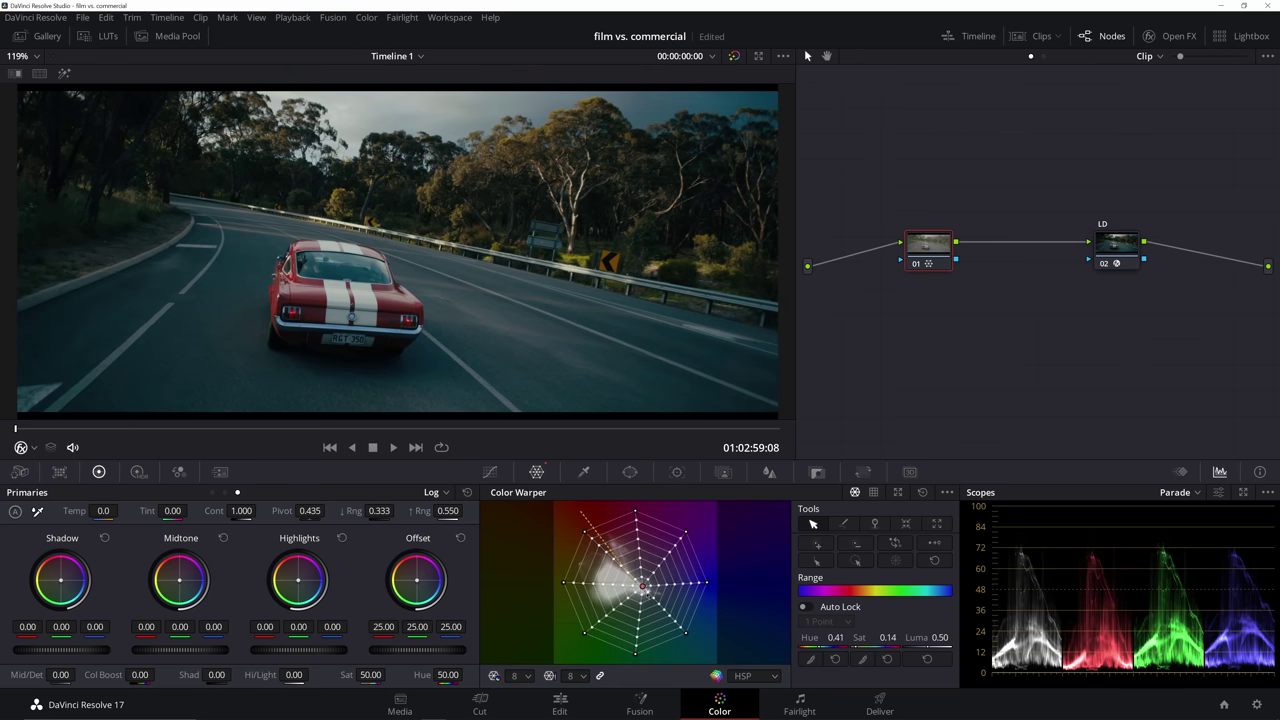
Adjust the Color Warper's inner red point to about hue 0.98 and saturation 0.42.
click(621, 566)
drag(887, 637, 837, 637)
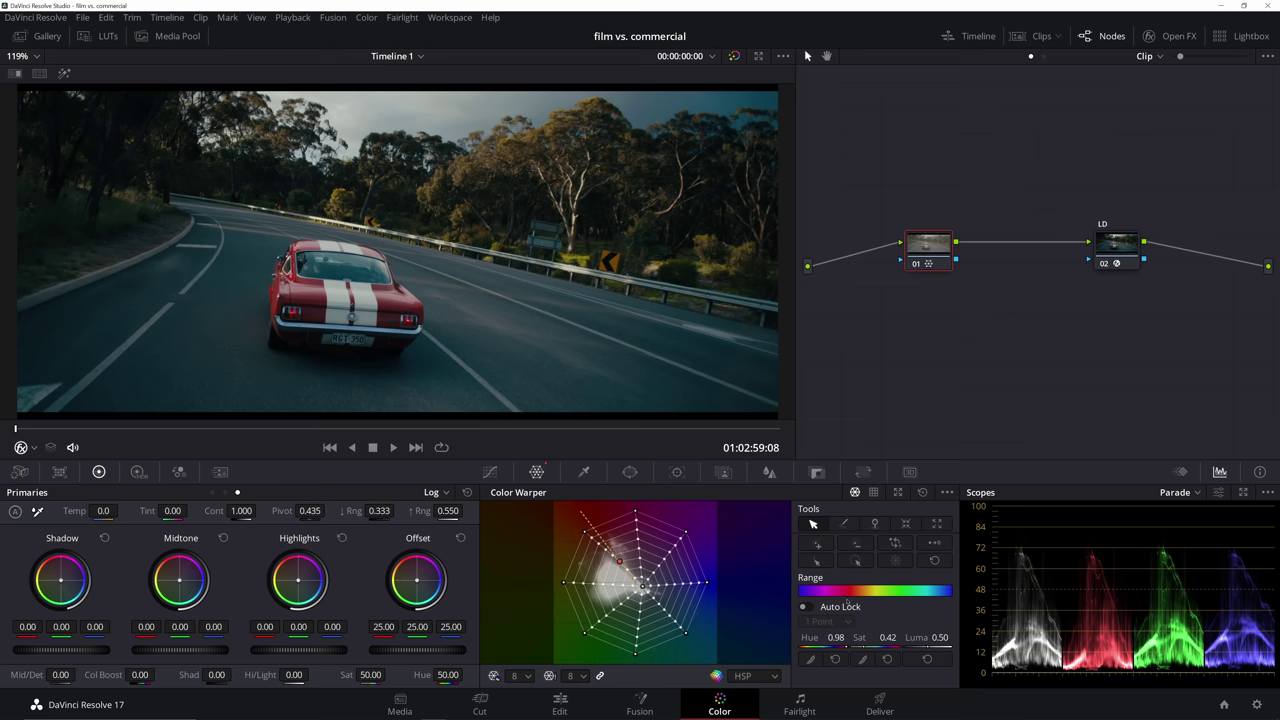
drag(864, 645, 870, 645)
Pull in the Color Warper's outer cyan point to hue 0.46, saturation 1.03, and its outer blue point to hue 0.33, saturation 0.98.
click(684, 630)
drag(684, 630, 677, 623)
drag(880, 637, 887, 637)
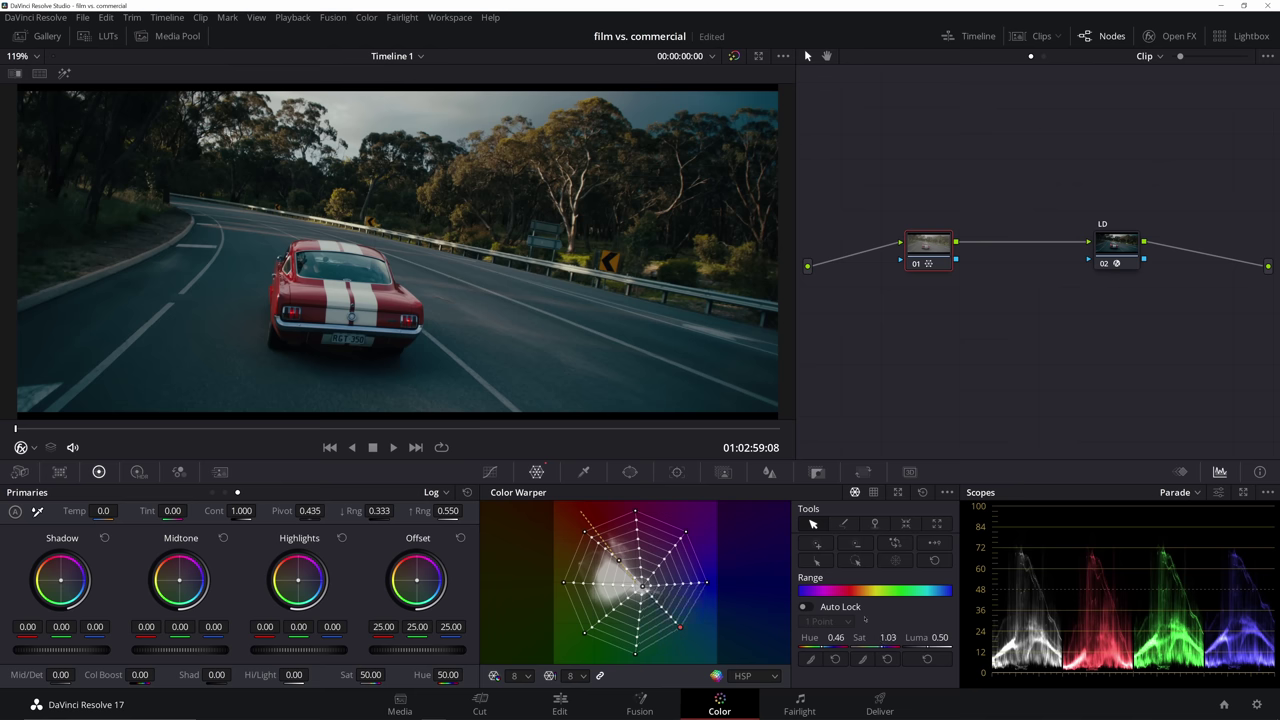
click(706, 582)
drag(706, 582, 695, 582)
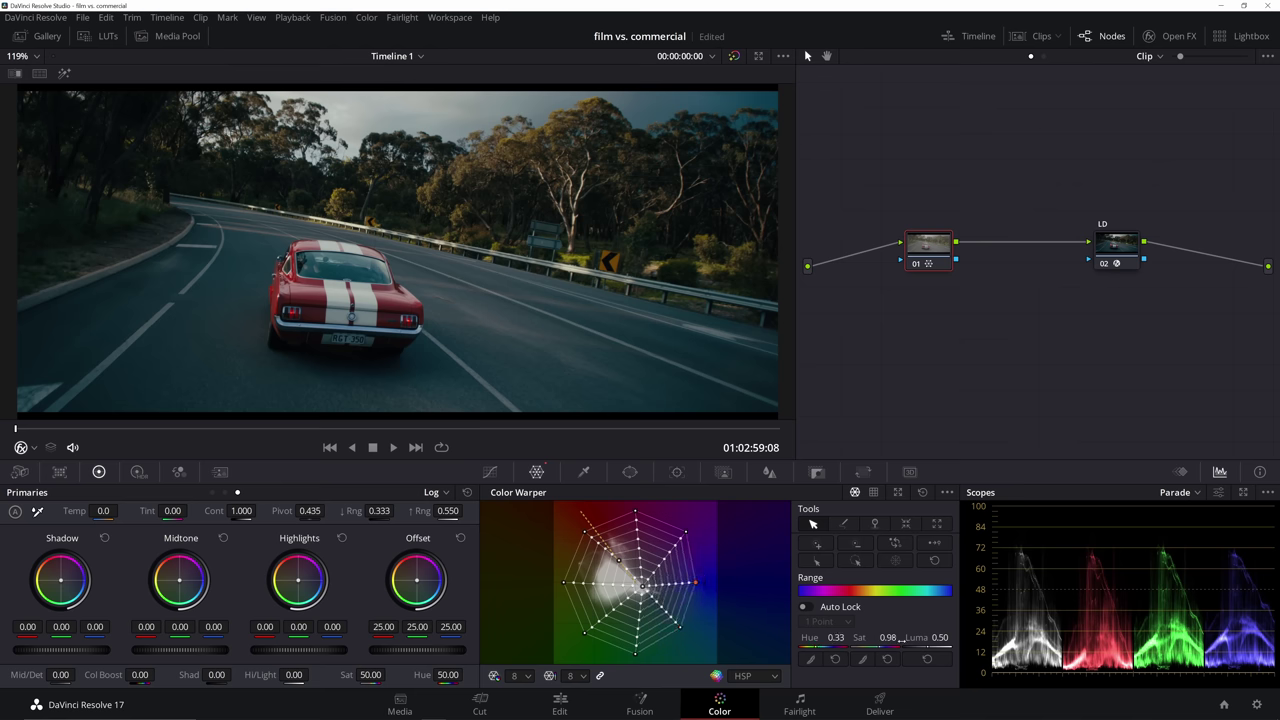
Show the vectorscope and compare the image with node 01's Color Warper grade disabled and enabled.
click(1190, 492)
click(1182, 540)
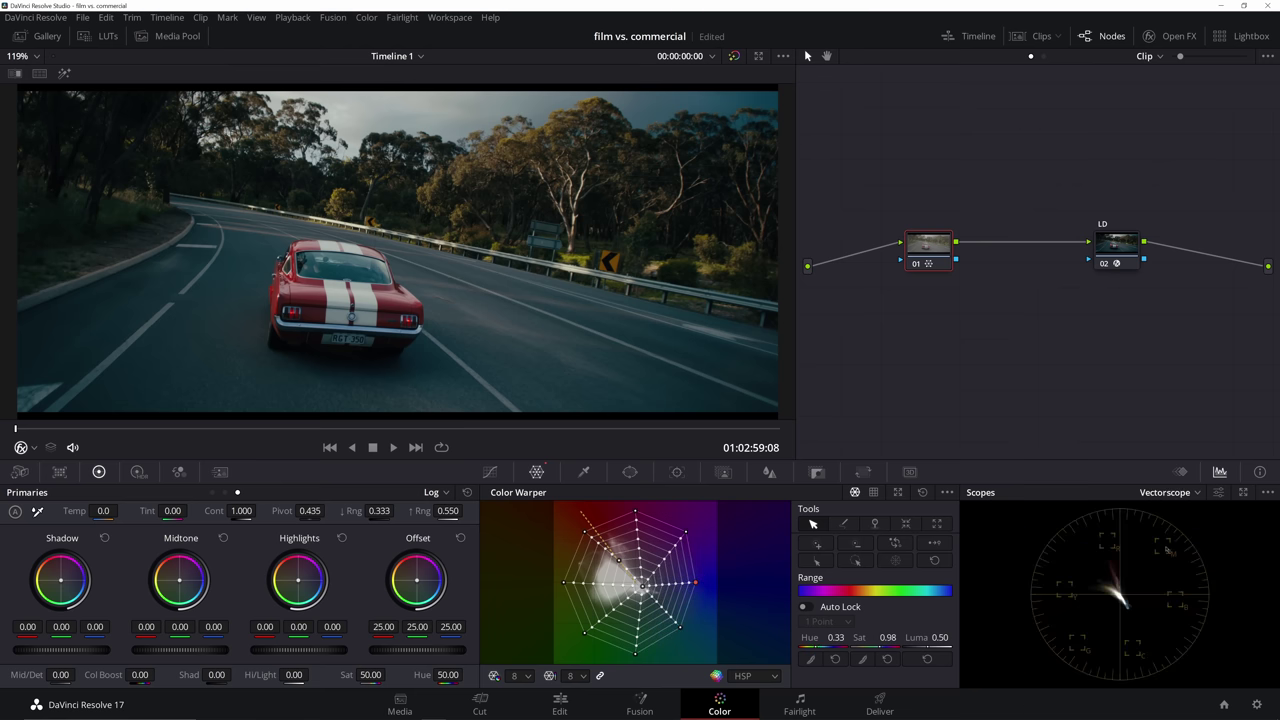
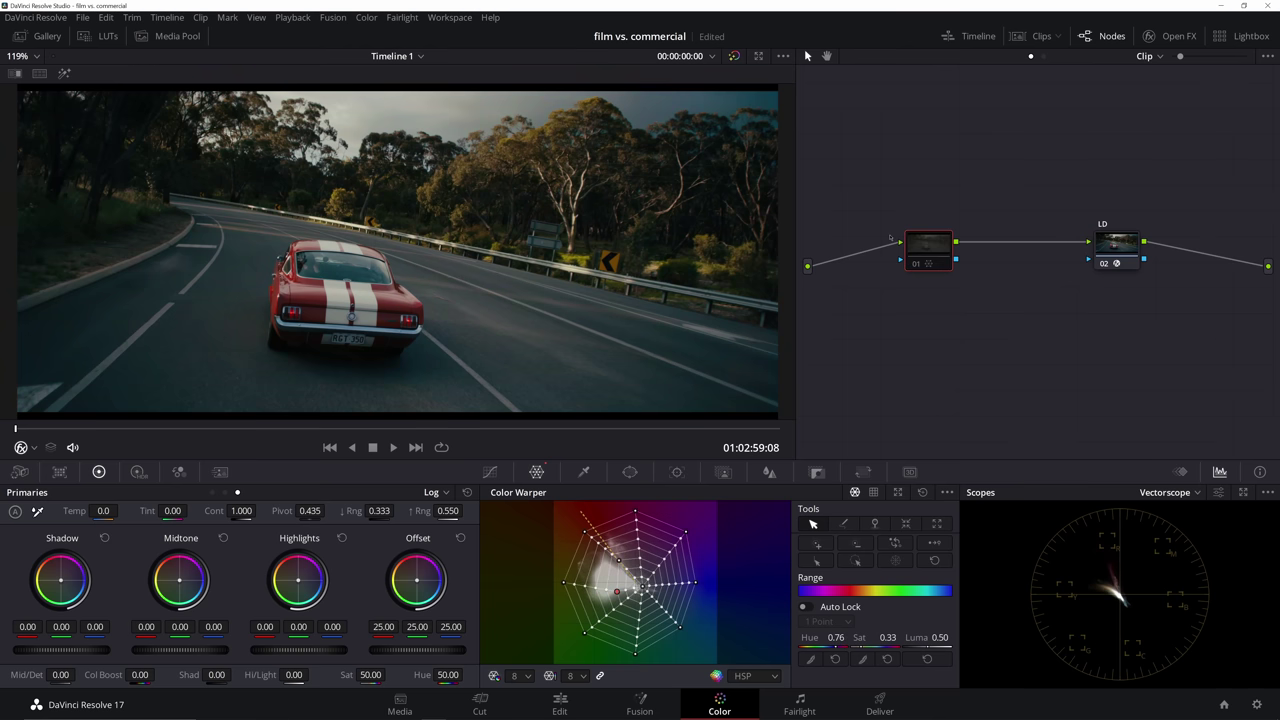
key(ctrl+d)
key(ctrl+d)
key(ctrl+d)
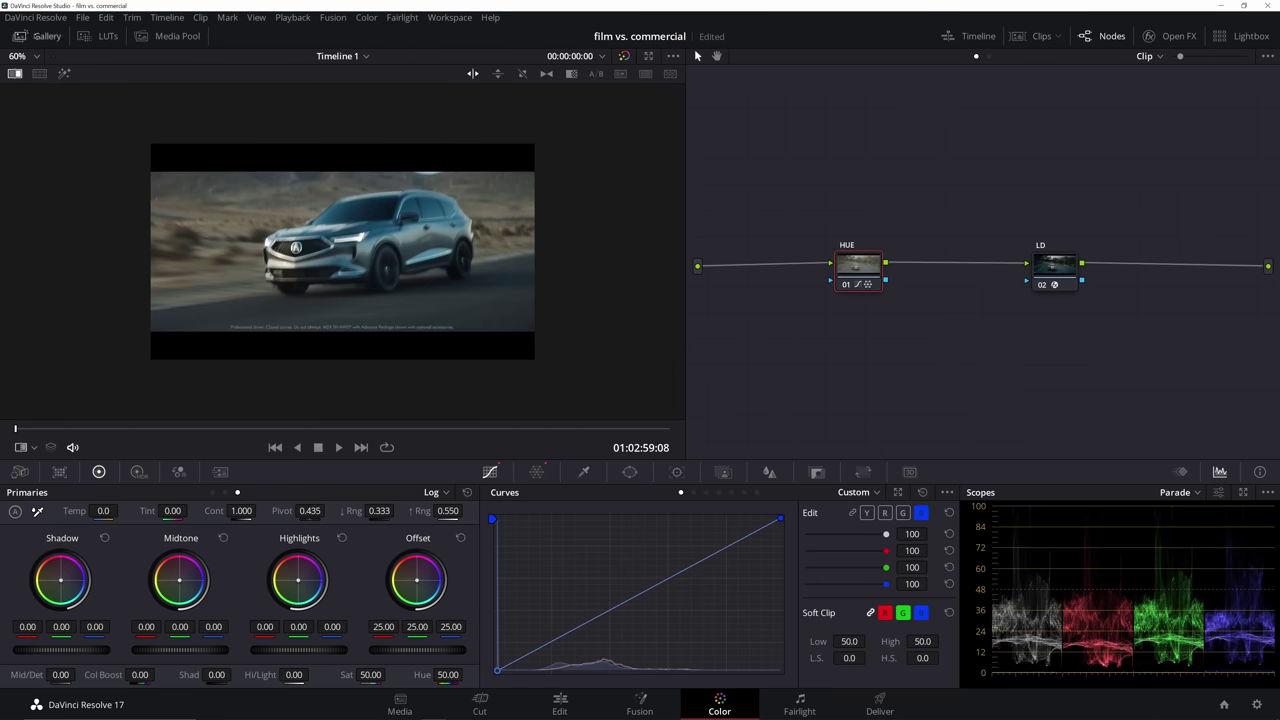
Examine the commercial gallery stills 1.1.4, 1.1.3, 1.3.1 and 1.2.10 on the parade scope.
click(40, 36)
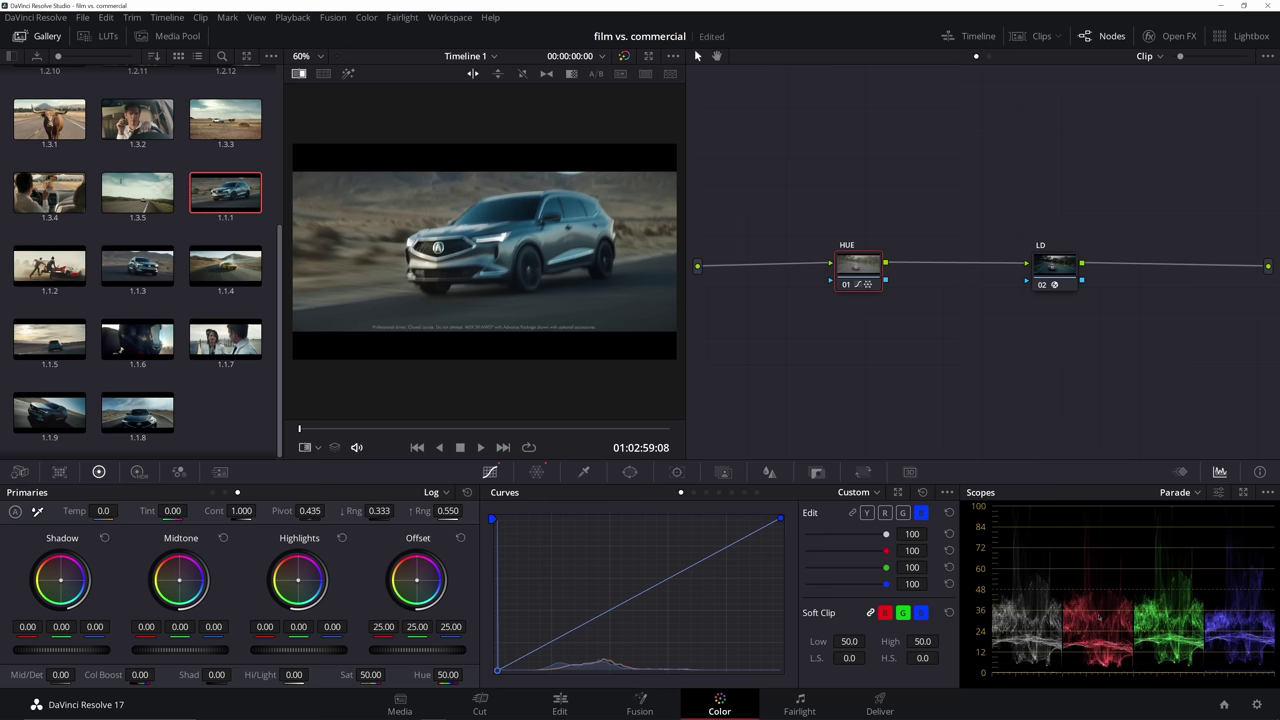
click(225, 265)
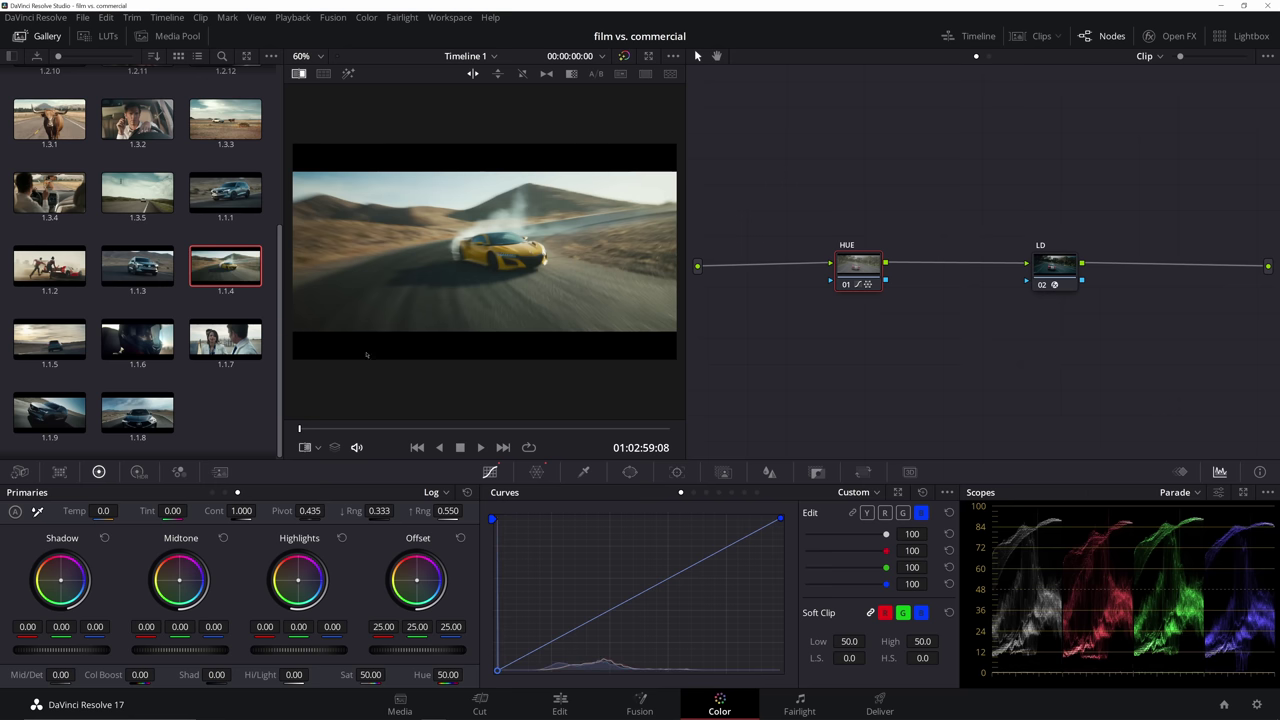
click(137, 265)
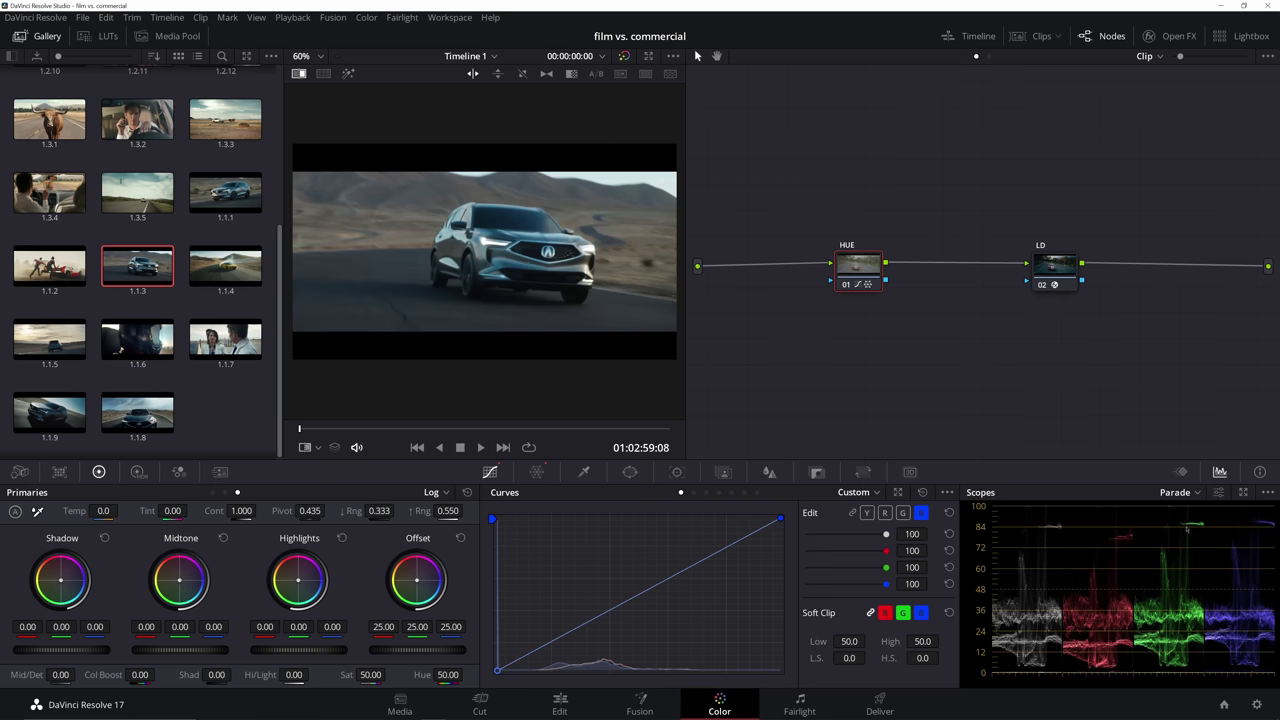
scroll(163, 225, up, 6)
click(49, 294)
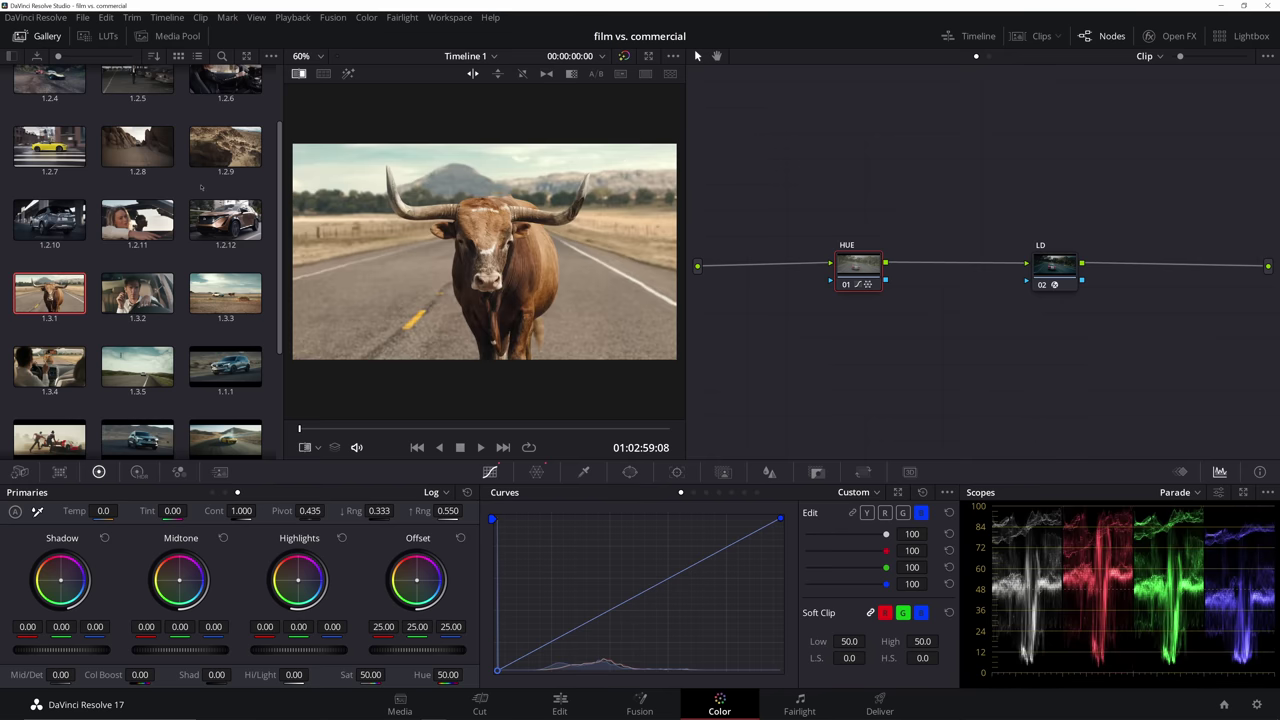
scroll(180, 193, up, 3)
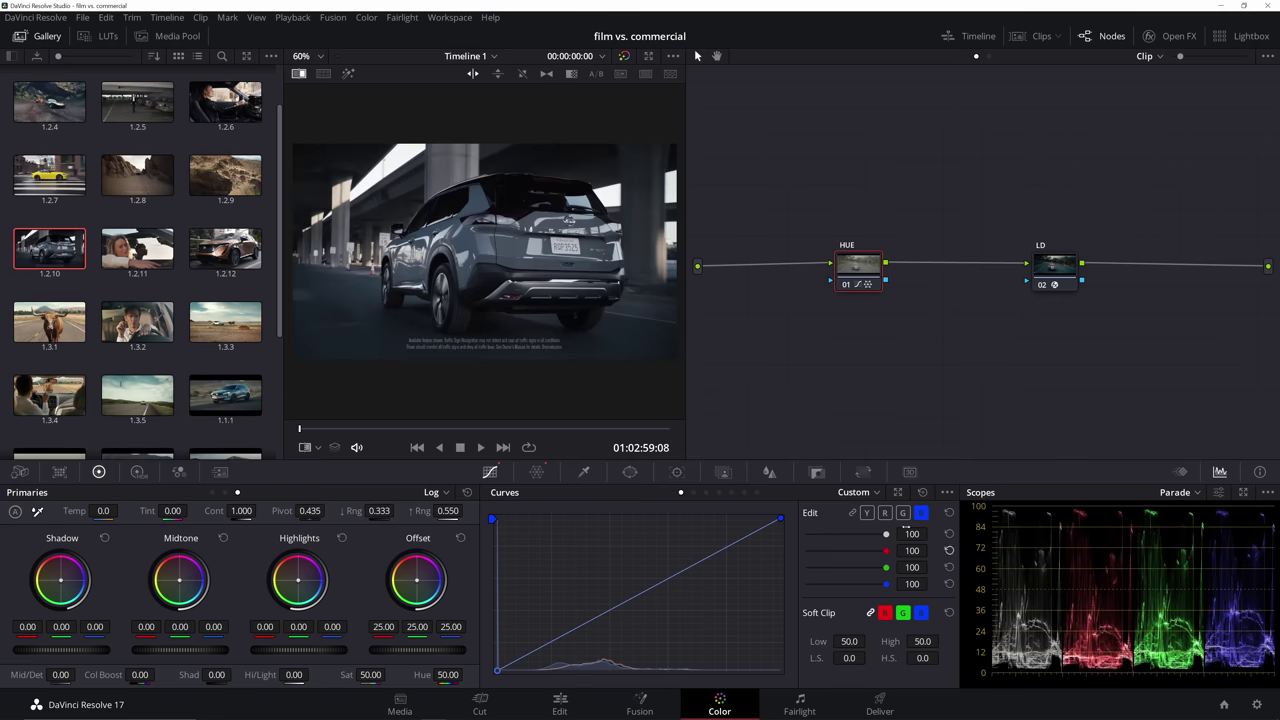
Switch the gallery to the FILM album and view still 1.5.1 on the parade scope.
click(13, 57)
click(28, 115)
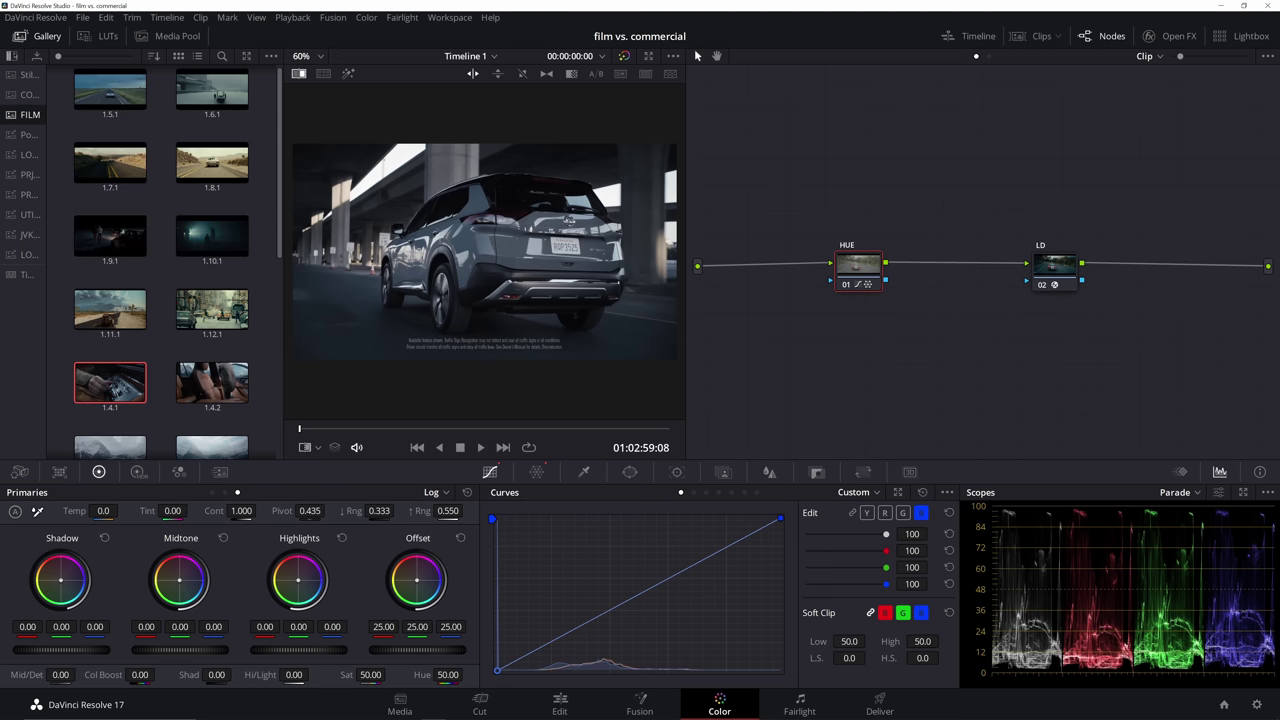
click(13, 57)
click(58, 92)
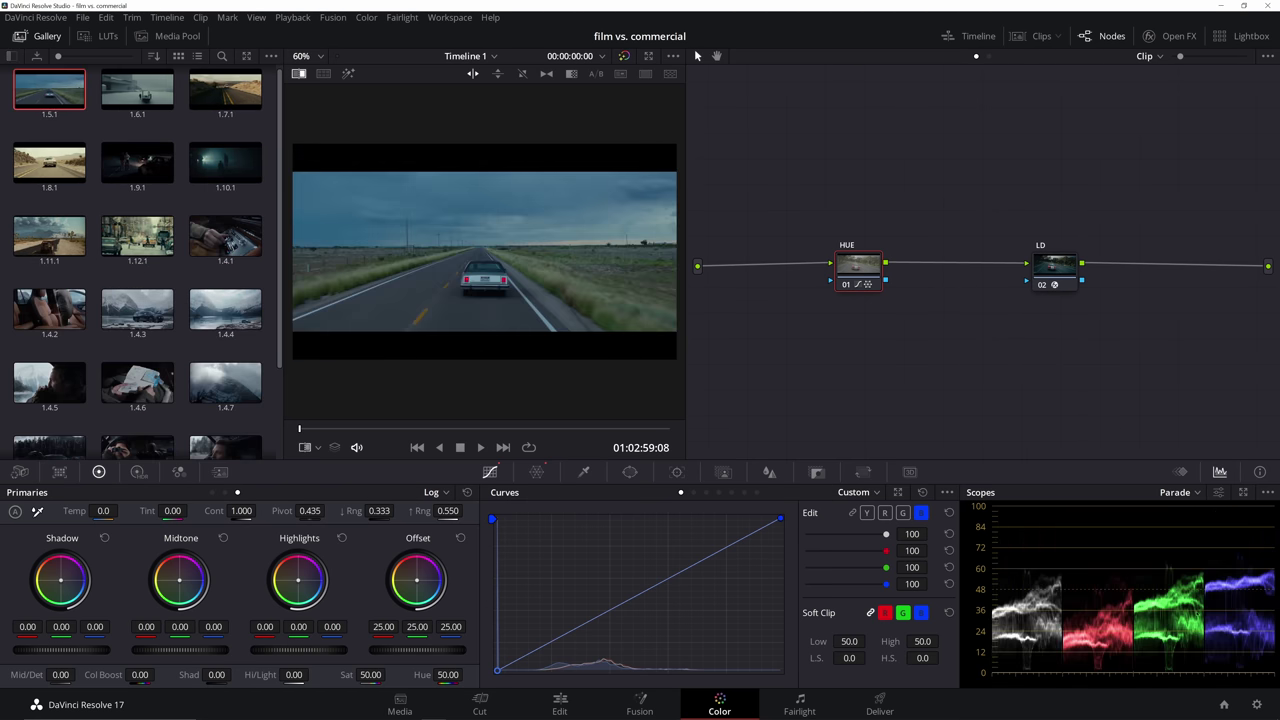
View gallery still 1.7.1 on the parade scope, then close the gallery to return to the red Mustang clip.
click(225, 90)
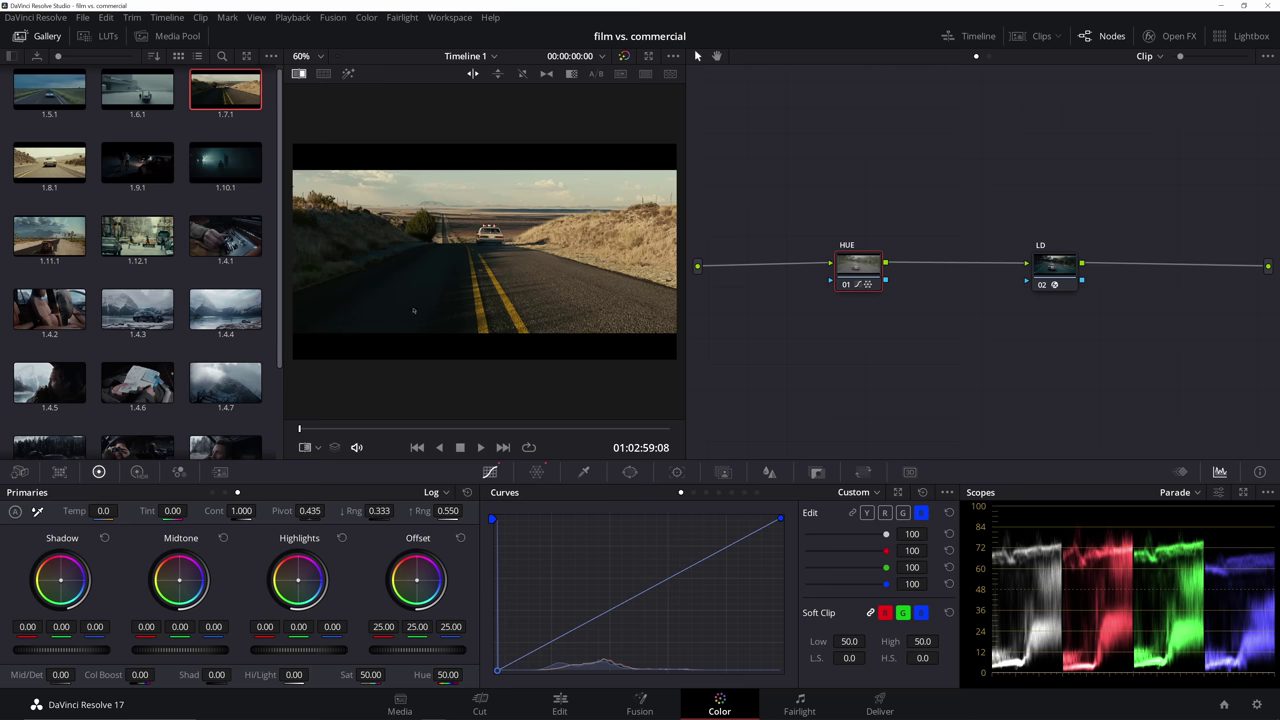
click(40, 36)
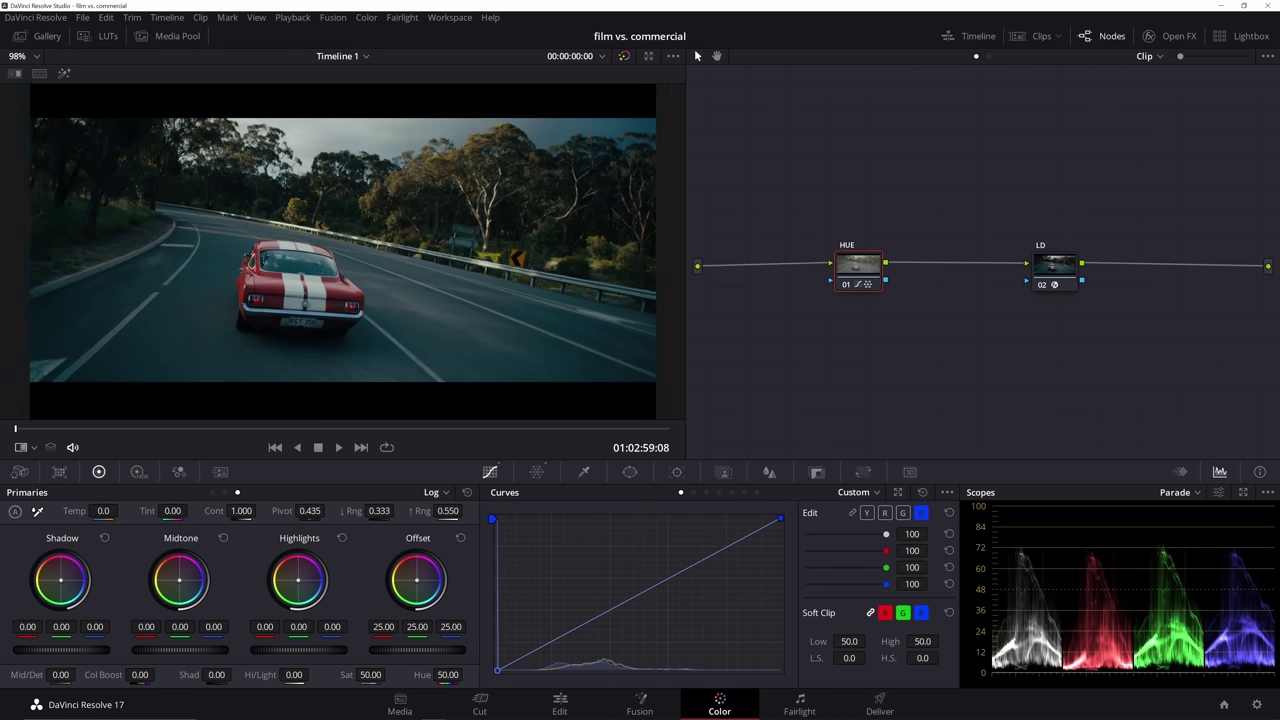
scroll(264, 258, up, 1)
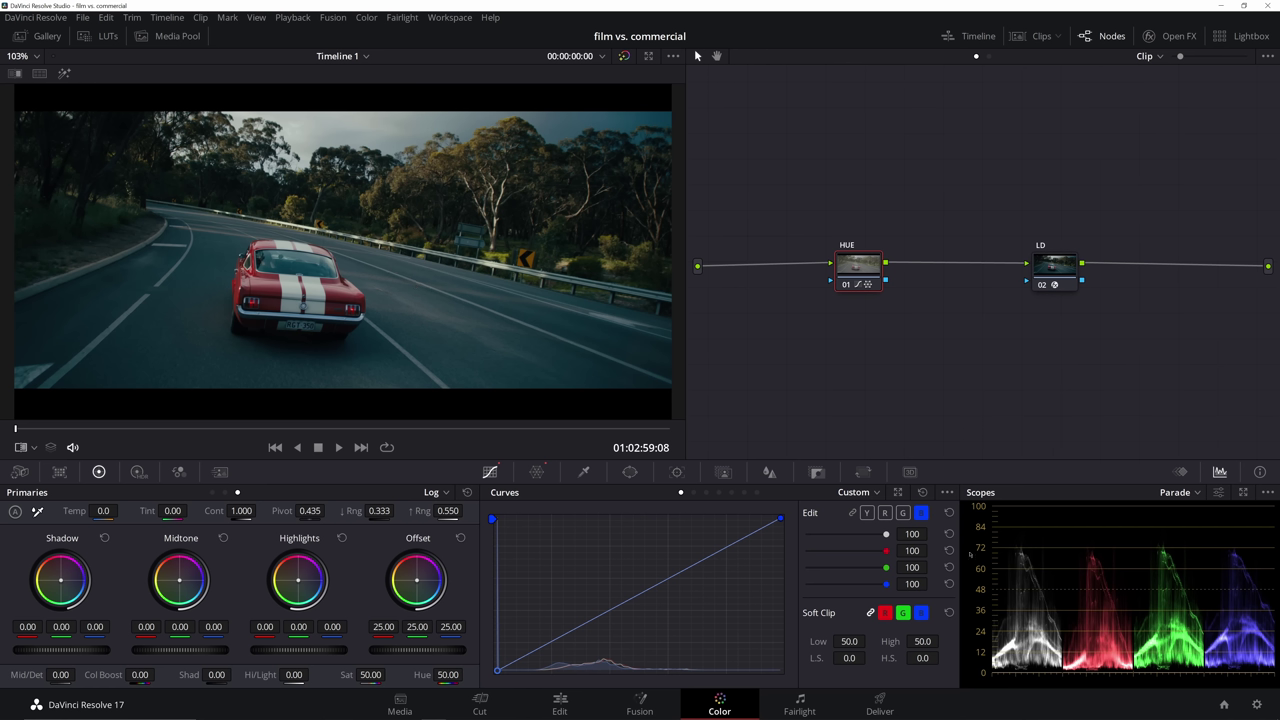
Add a serial node after the HUE node and raise its Log highlights to 0.44.
drag(864, 271, 853, 271)
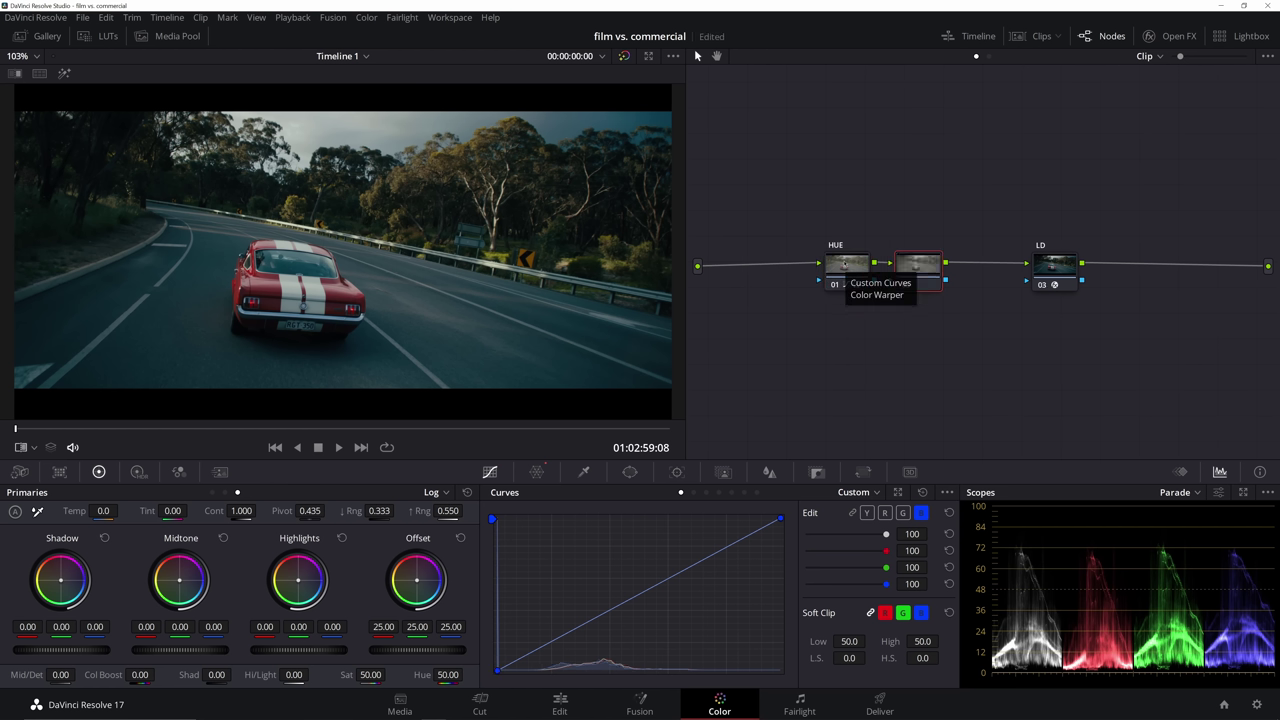
key(alt+s)
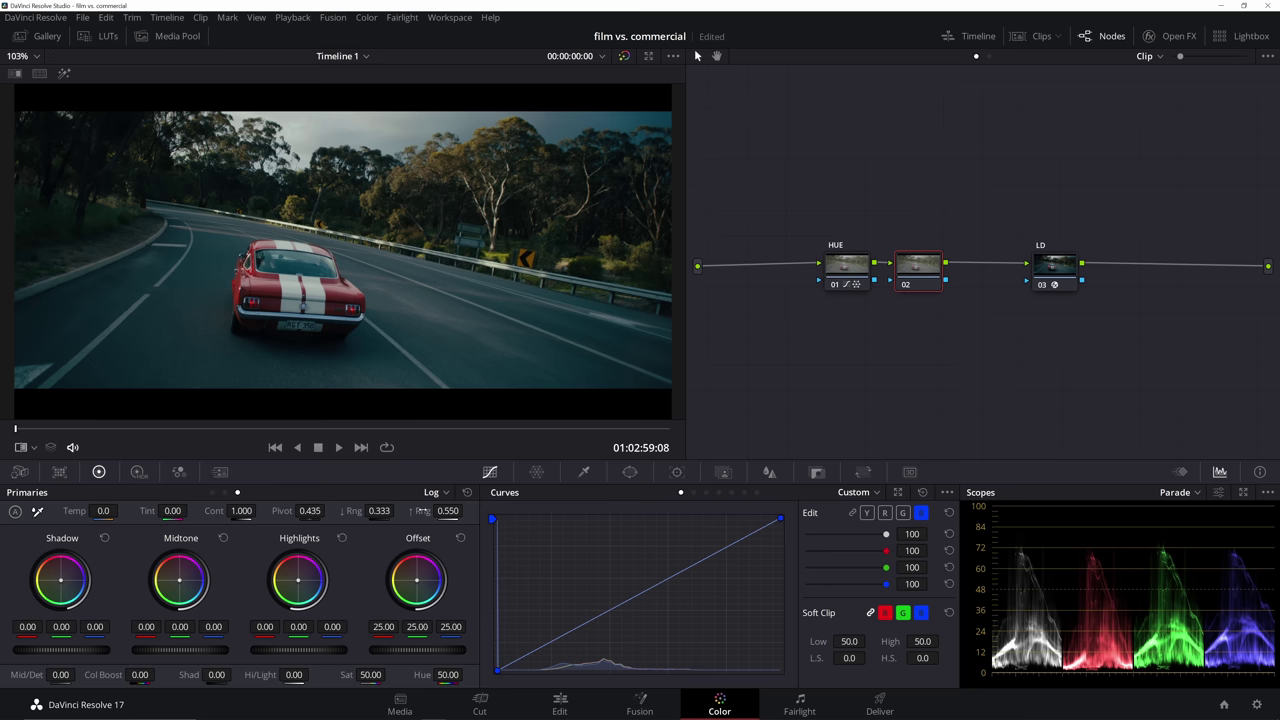
drag(420, 511, 406, 511)
mouse_move(274, 650)
mouse_down()
mouse_move(346, 650)
mouse_move(292, 650)
mouse_up()
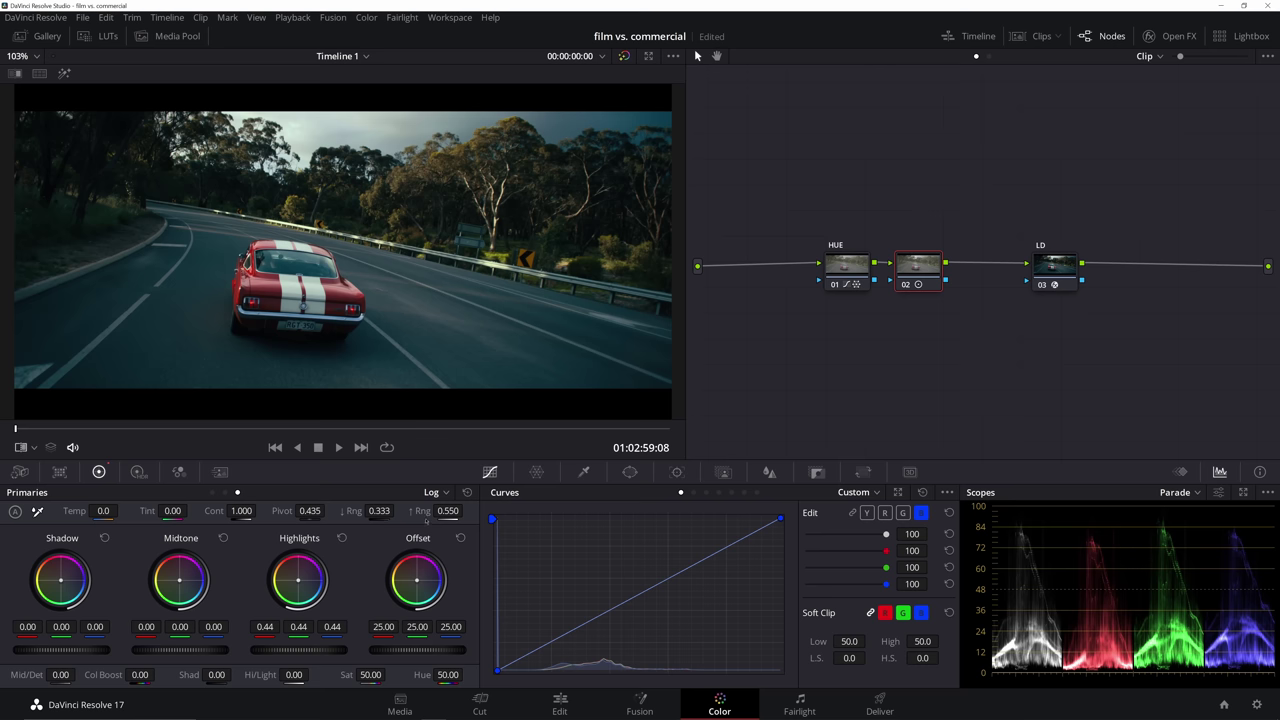
Try different high range values on node 02's Log wheels, ending at 0.486.
drag(447, 511, 392, 511)
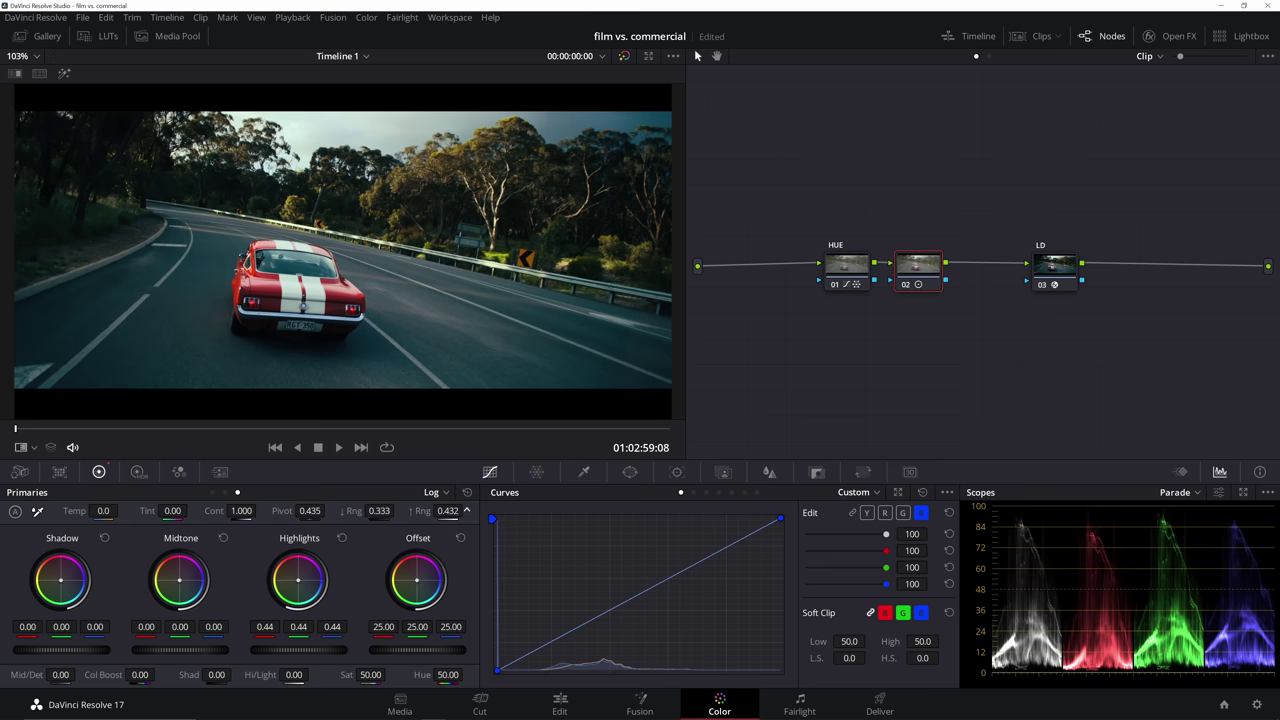
drag(448, 511, 436, 511)
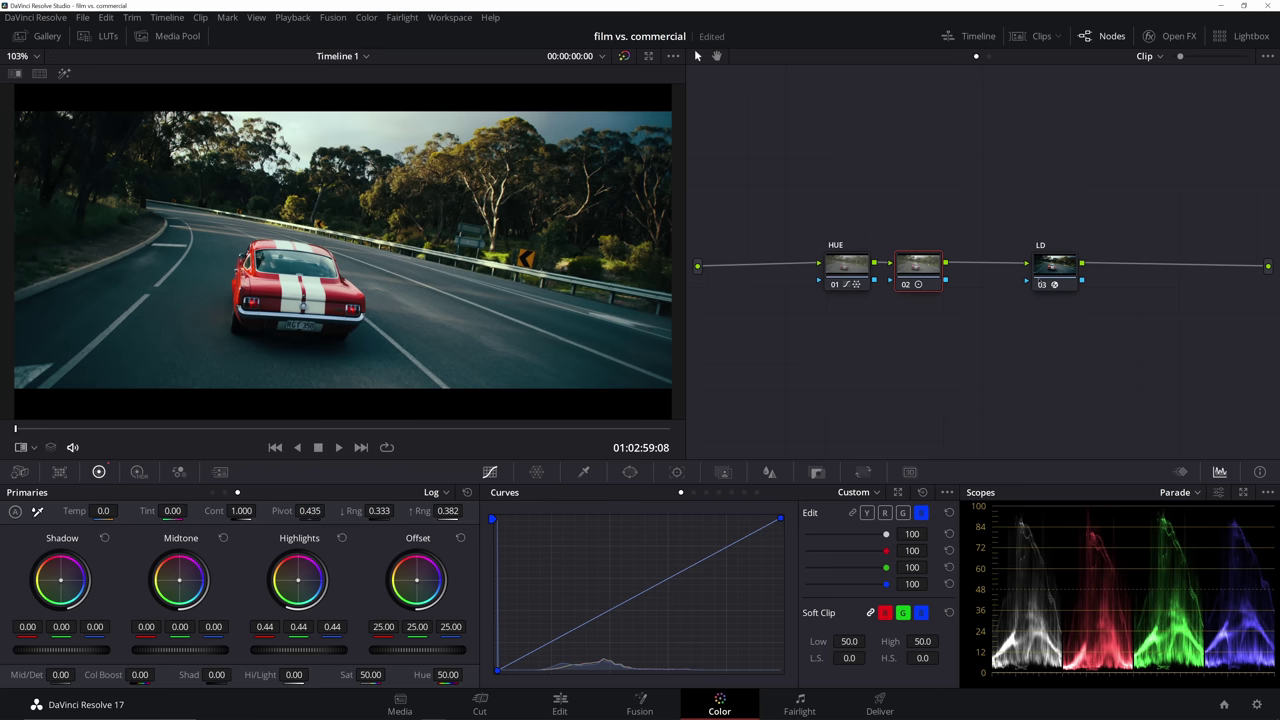
drag(436, 511, 493, 511)
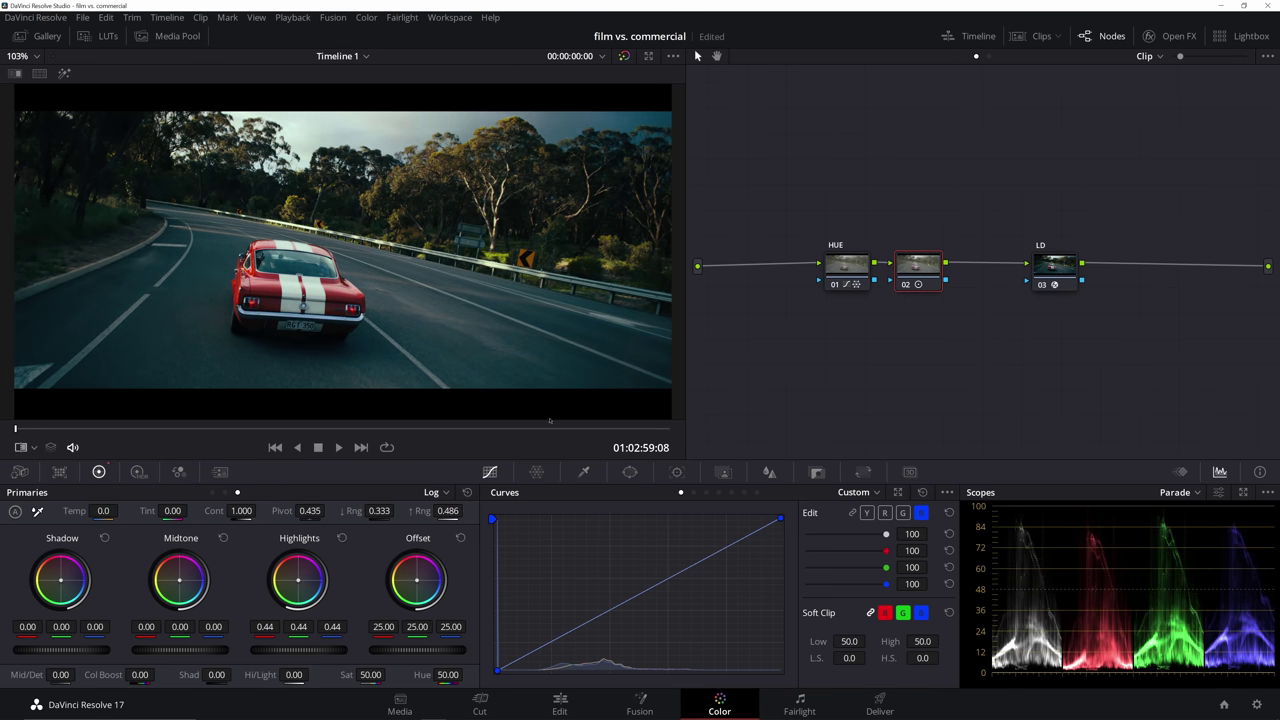
Compare the image and parade scope with node 02's highlight boost disabled and enabled.
key(ctrl+d)
key(ctrl+d)
key(ctrl+d)
key(ctrl+d)
key(ctrl+d)
key(ctrl+d)
key(ctrl+d)
key(ctrl+d)
key(ctrl+d)
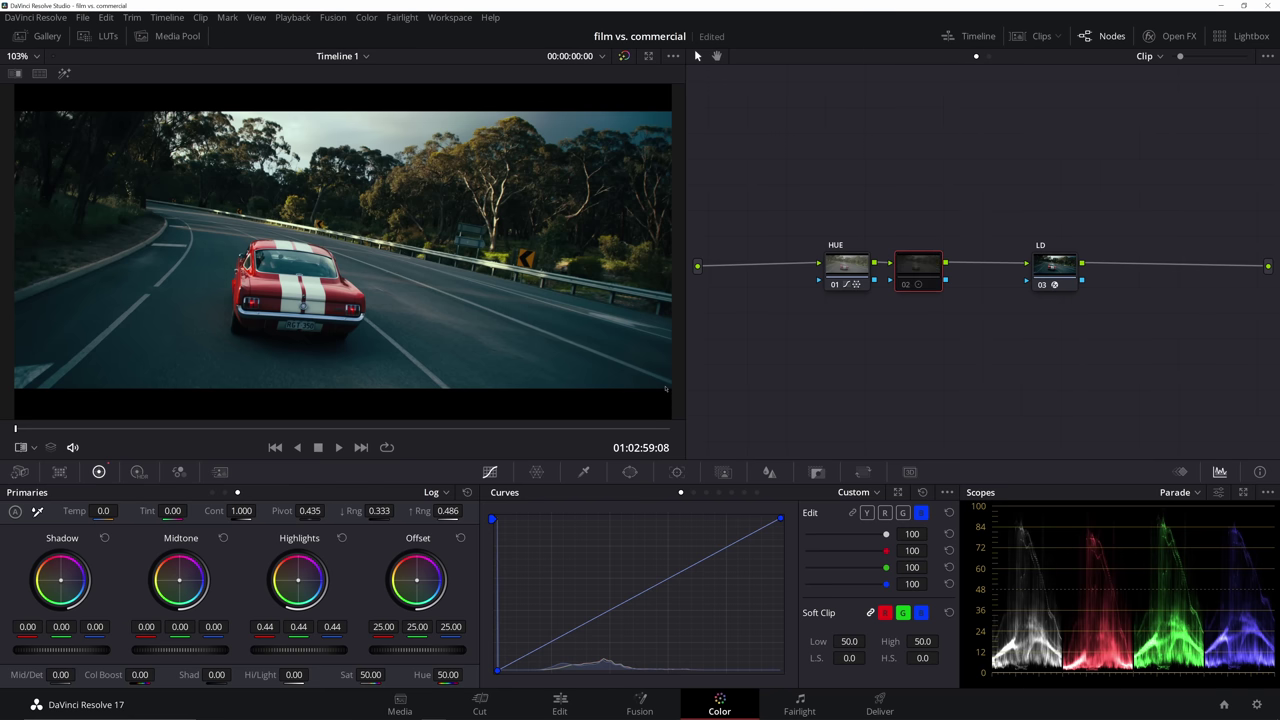
key(ctrl+d)
key(ctrl+d)
key(ctrl+d)
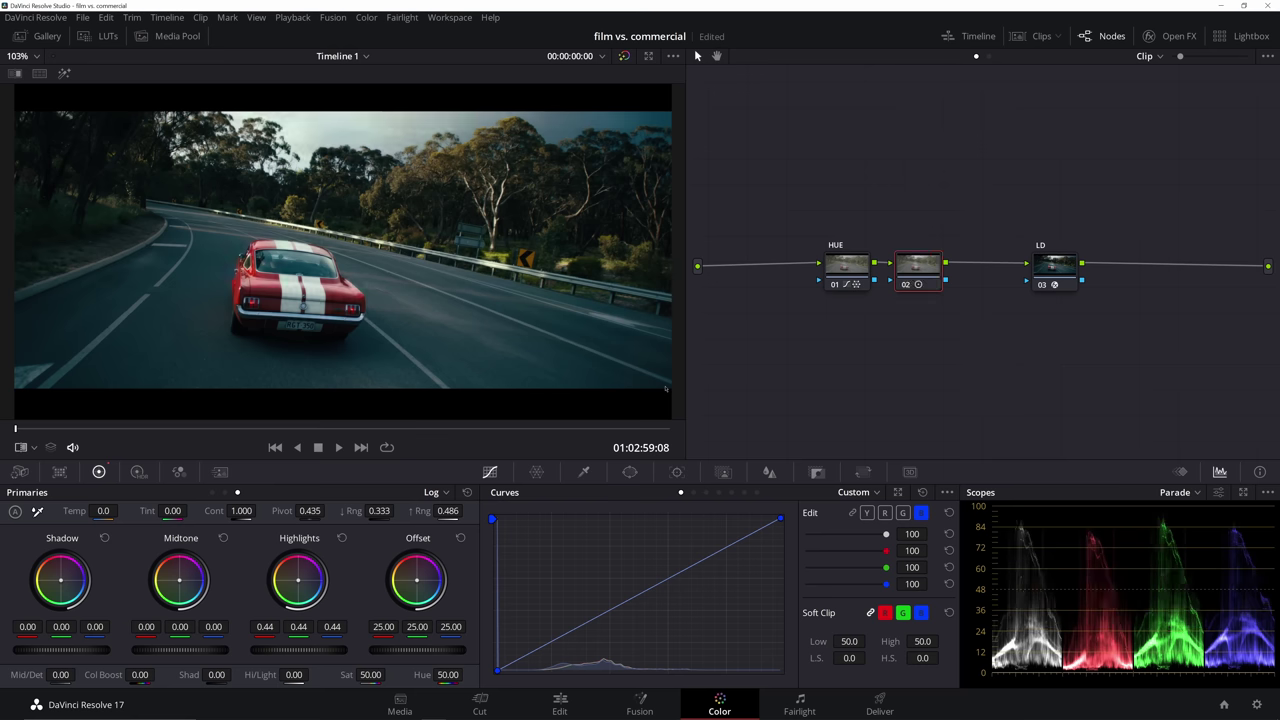
key(ctrl+d)
key(ctrl+d)
Set node 02's Log high range to 0.450.
double_click(457, 511)
text(.45)
key(Return)
Examine the full frame and the car up close with node 02 disabled and enabled.
key(ctrl+d)
key(ctrl+d)
key(ctrl+d)
key(ctrl+d)
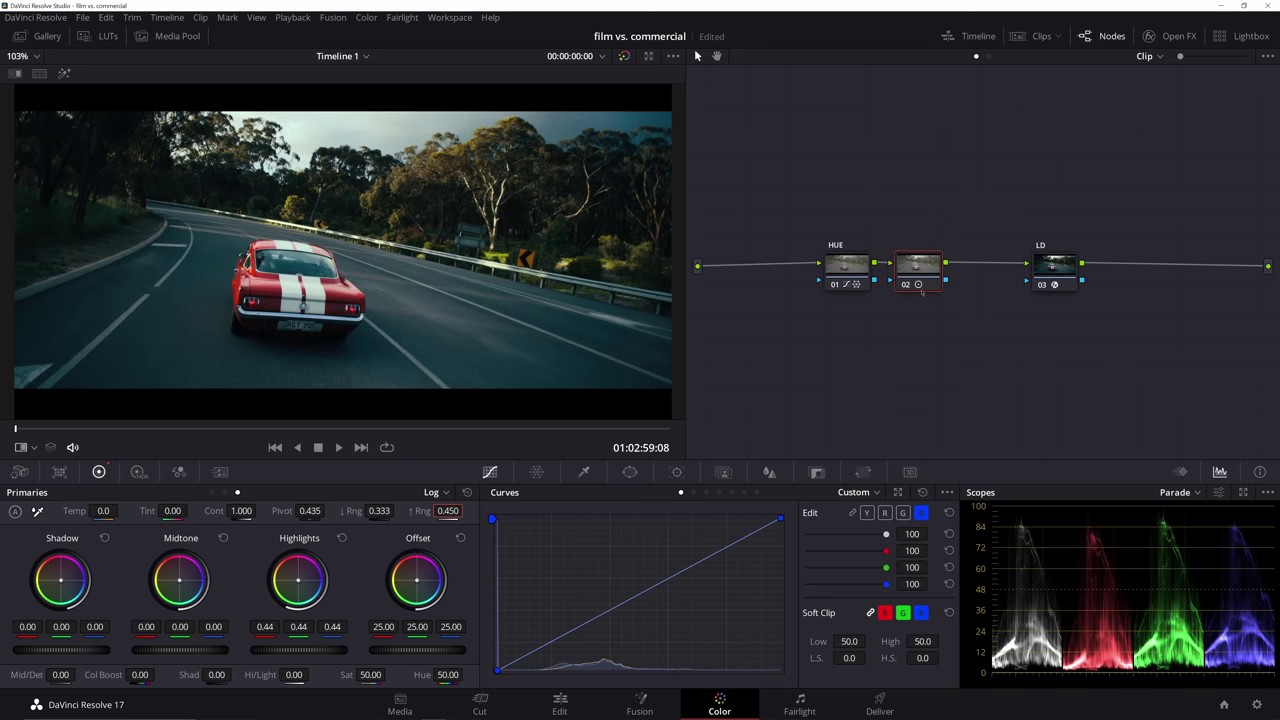
scroll(320, 330, up, 5)
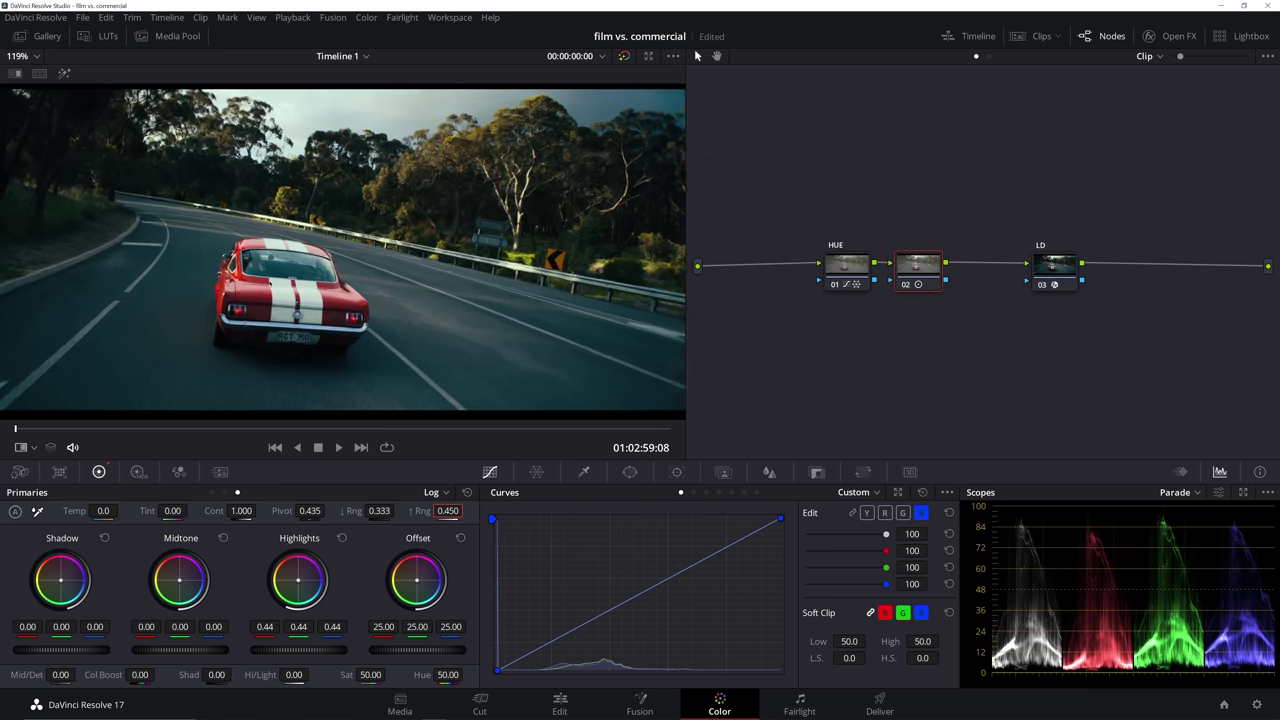
drag(352, 287, 355, 273)
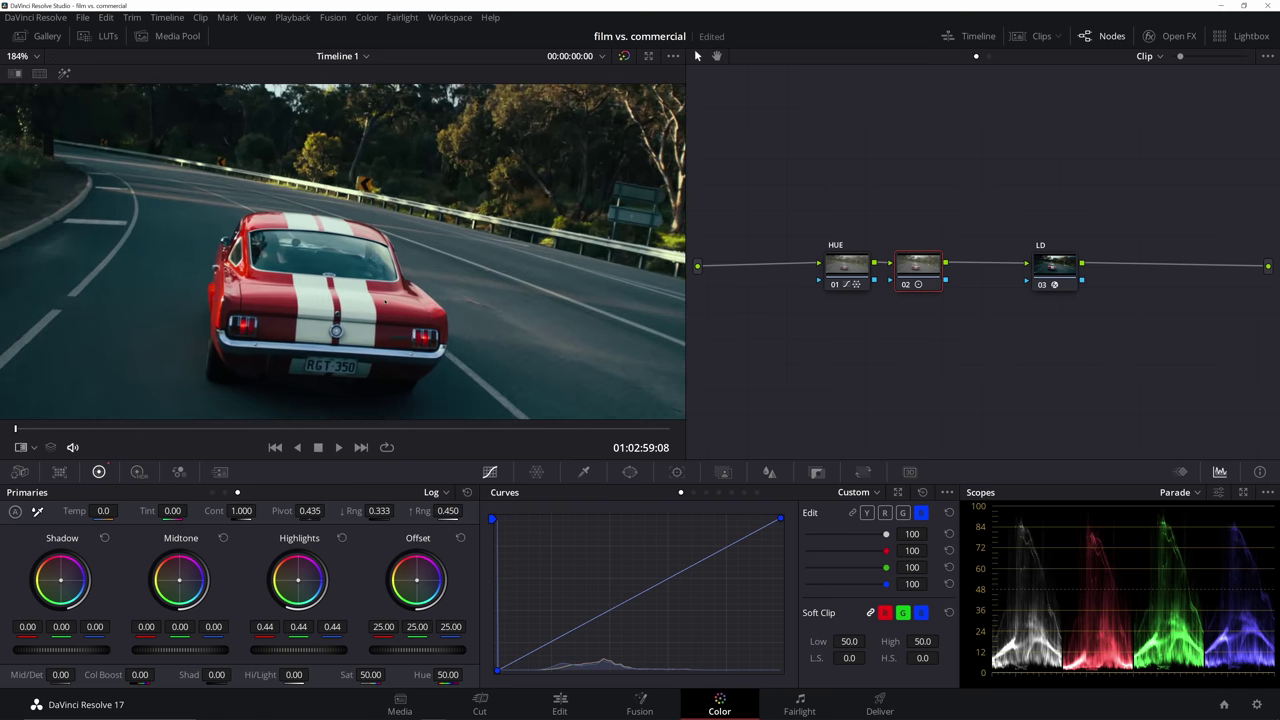
key(ctrl+d)
key(ctrl+d)
key(ctrl+d)
key(ctrl+d)
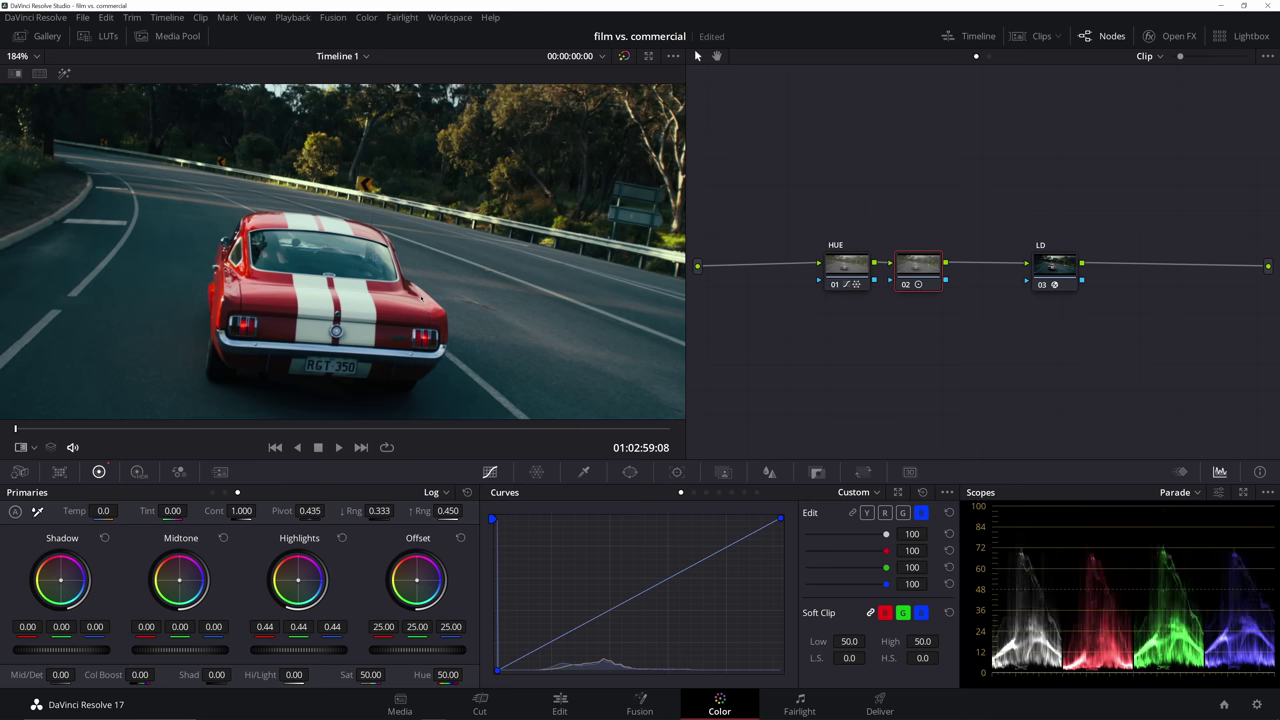
key(ctrl+d)
key(ctrl+d)
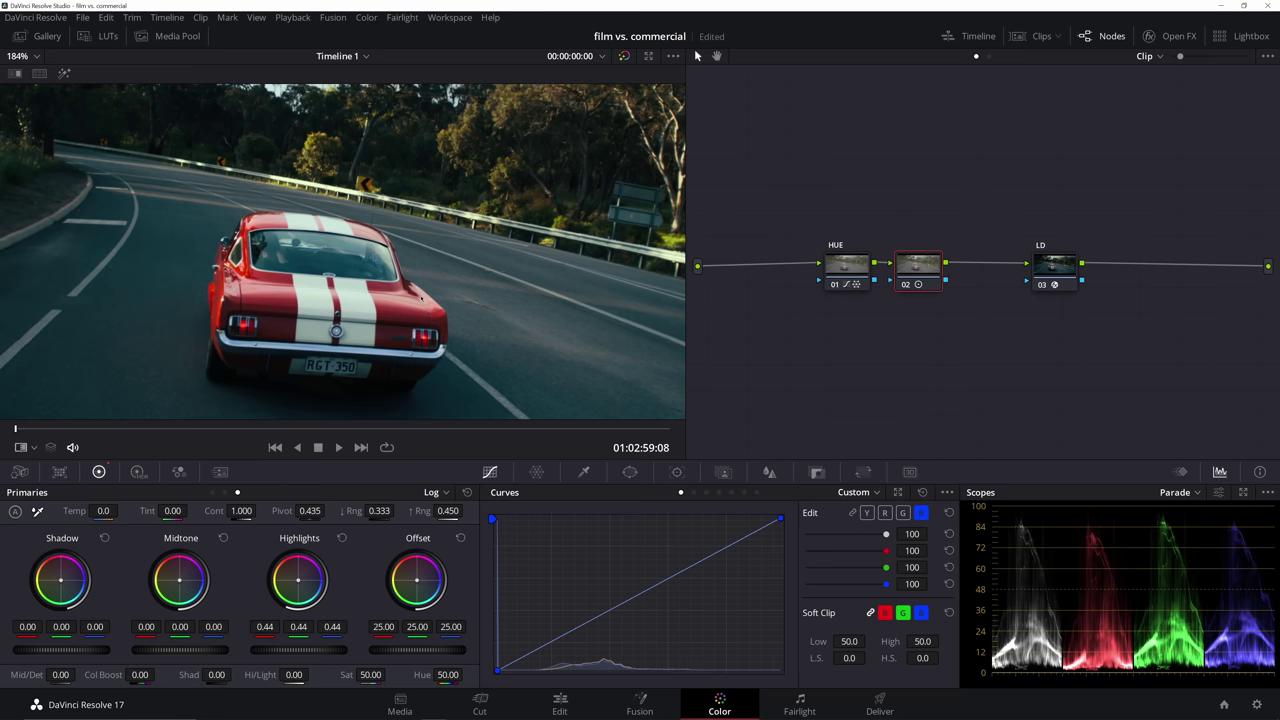
key(ctrl+d)
key(ctrl+d)
key(shift+z)
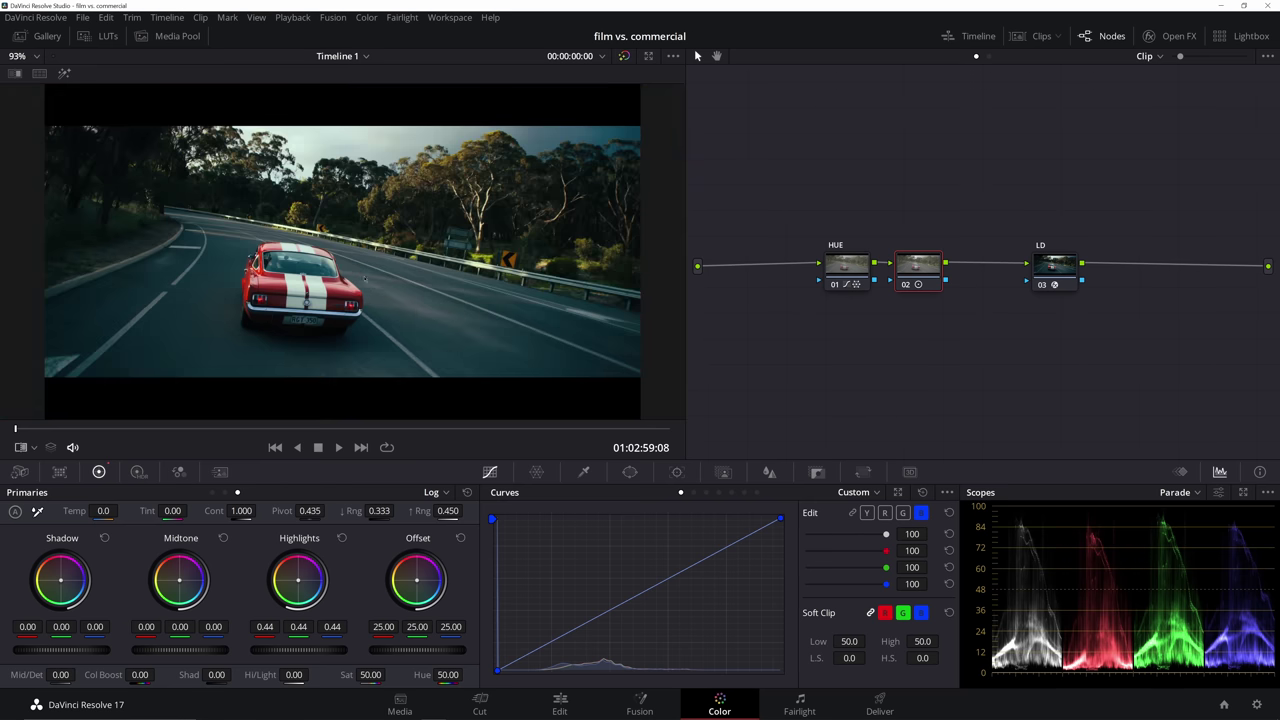
Add four stacked nodes feeding a layer mixer between node 02 and the LD node, and arrange the node graph neatly.
drag(1084, 266, 1174, 261)
drag(925, 274, 893, 268)
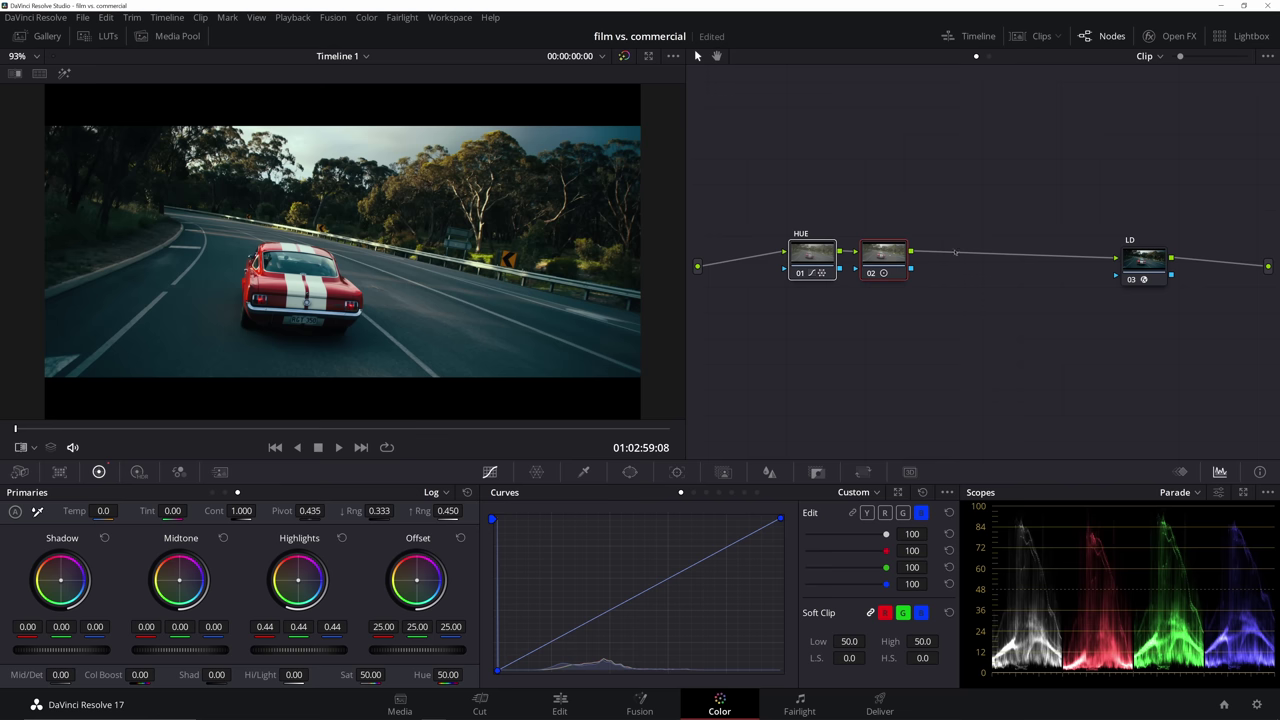
key(alt+s)
key(alt+l)
key(alt+l)
key(alt+l)
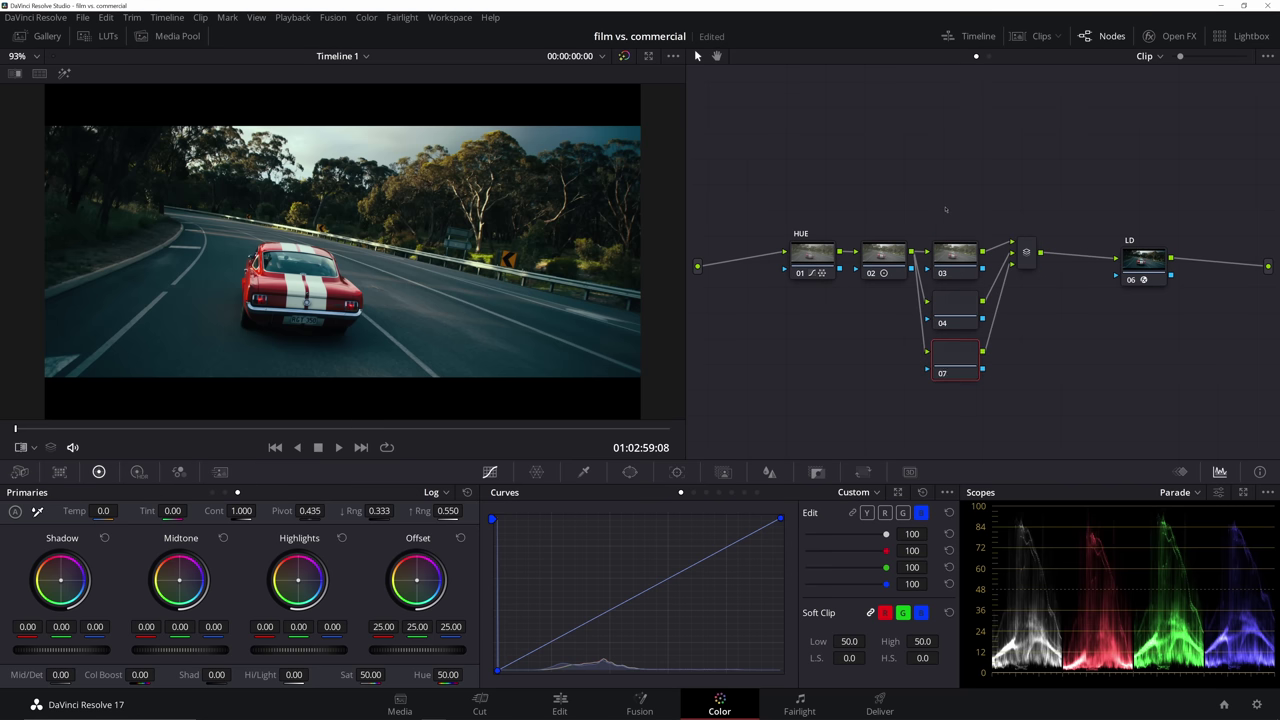
drag(945, 209, 971, 294)
drag(1142, 266, 1095, 258)
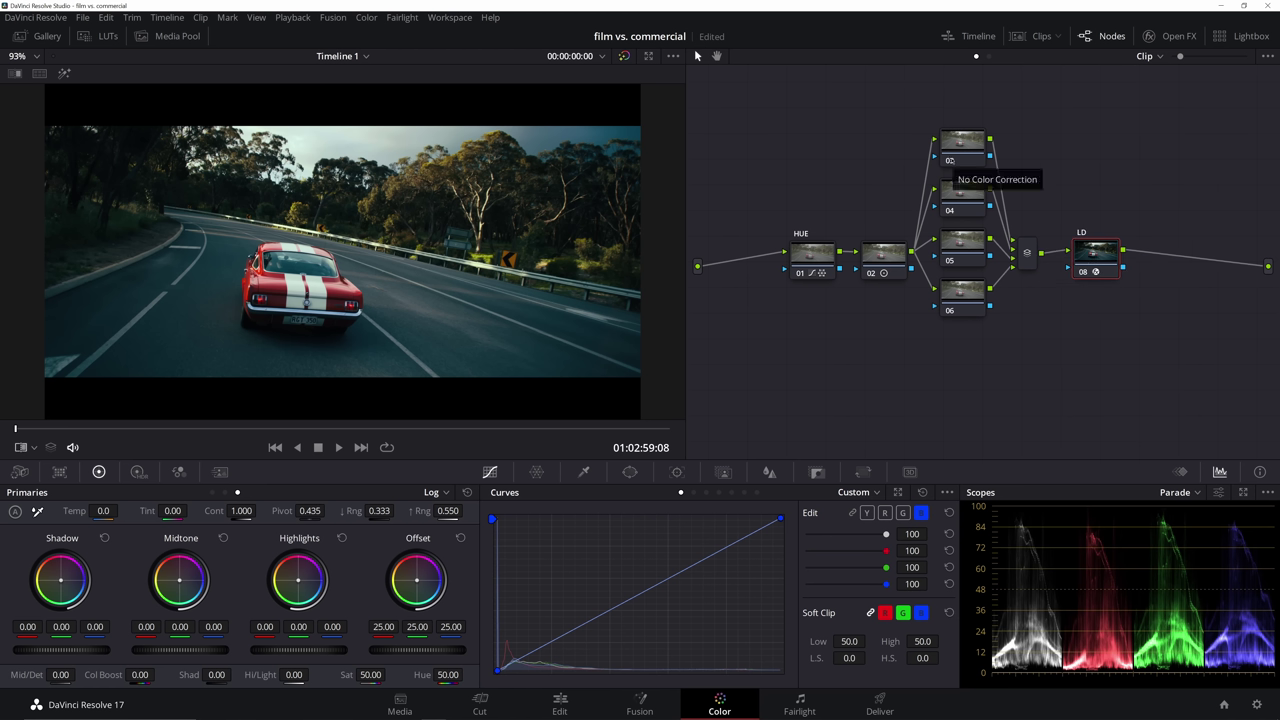
Place an inverted circular window around the car on node 03, with aspect about 68.61 and softness about 10.03.
click(963, 147)
click(630, 471)
click(509, 578)
drag(342, 251, 301, 274)
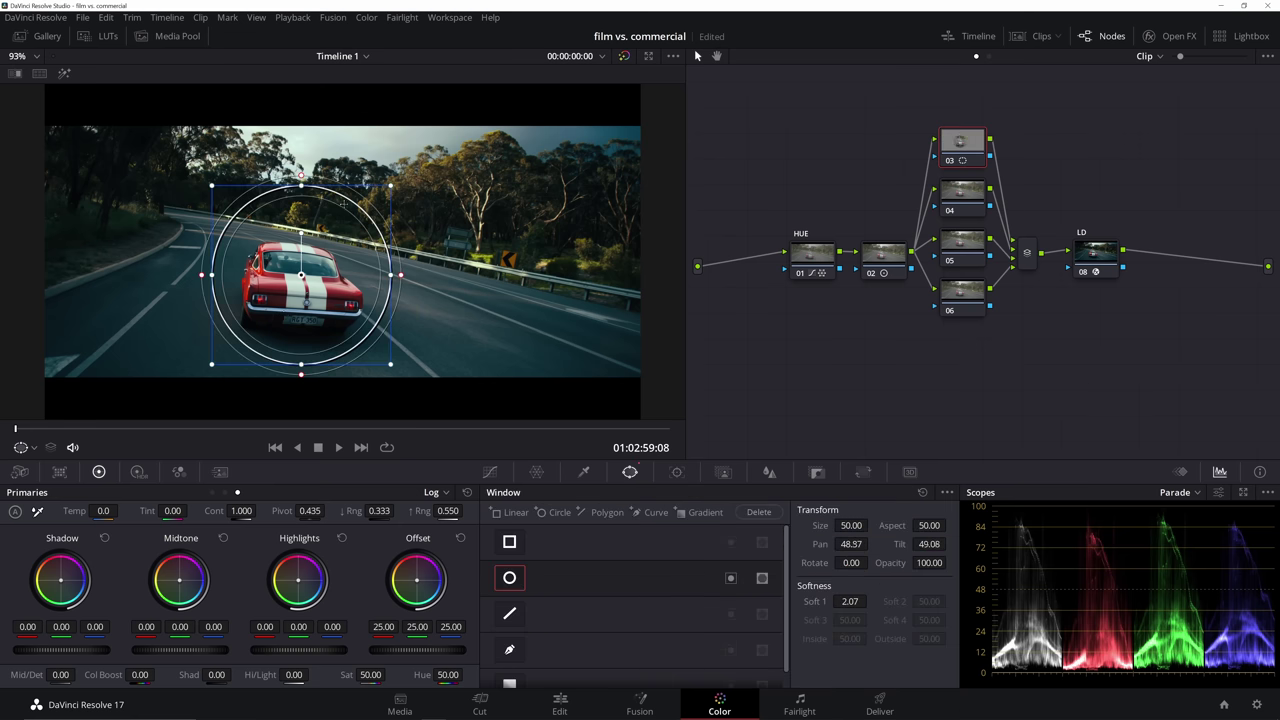
drag(401, 274, 464, 283)
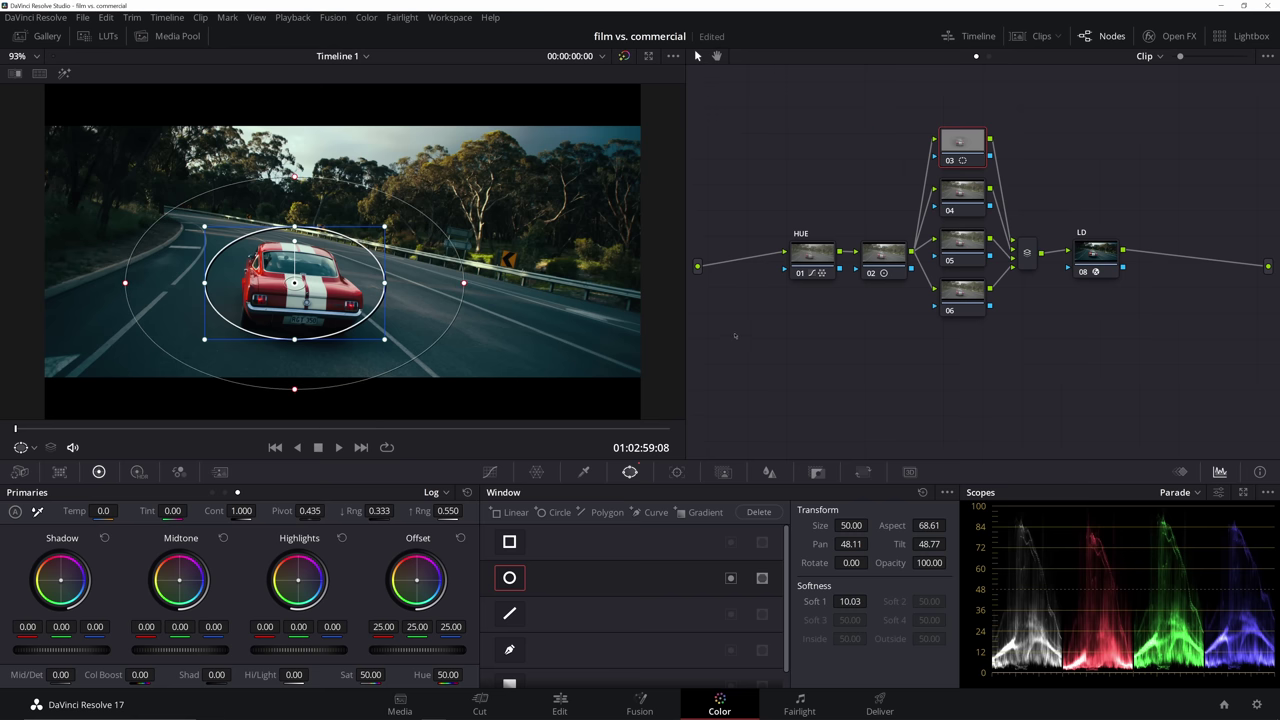
key(shift+h)
key(shift+h)
drag(350, 322, 355, 330)
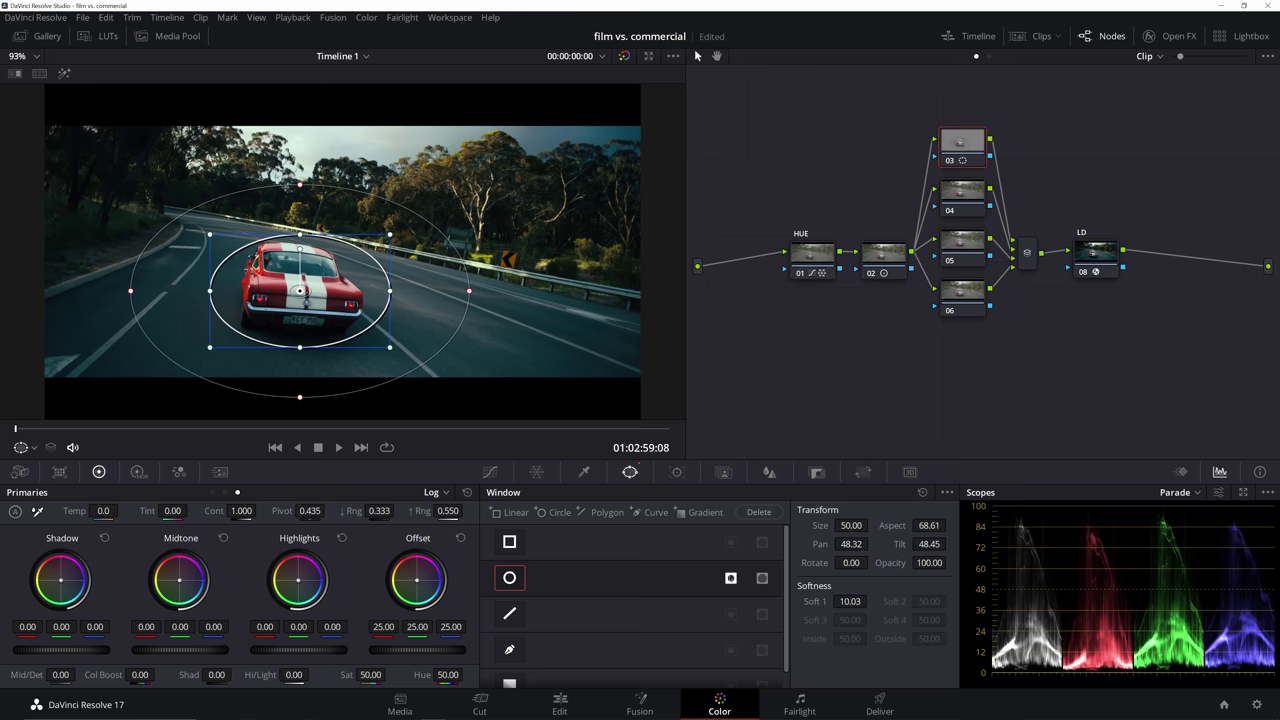
Isolate the luma channel in node 03's custom curves and place a control point in the shadows.
click(490, 472)
click(866, 512)
click(638, 597)
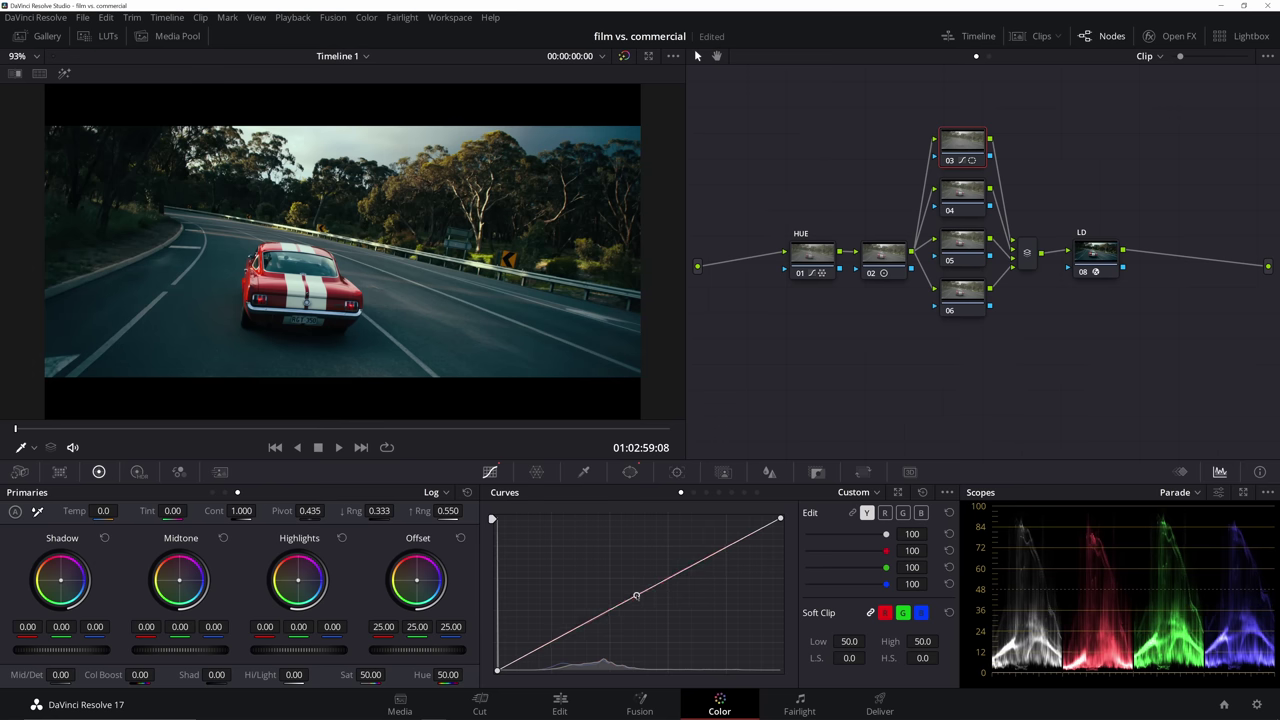
right_click(637, 597)
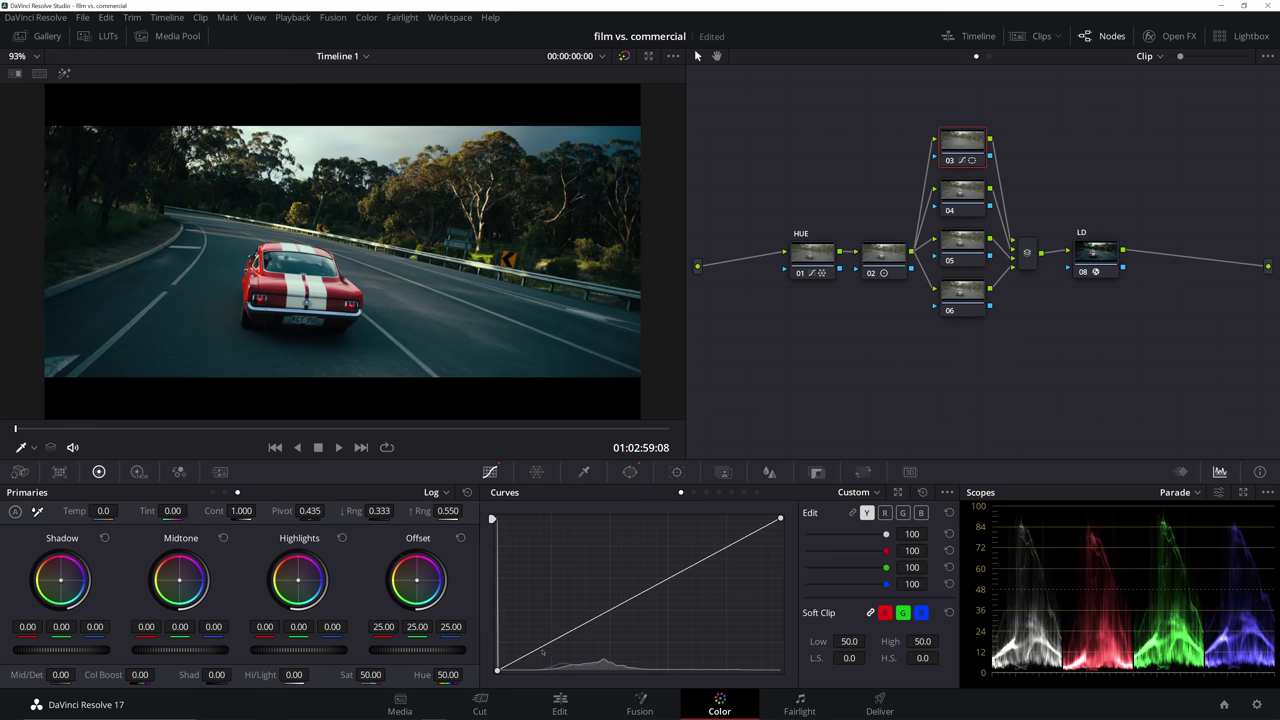
click(548, 646)
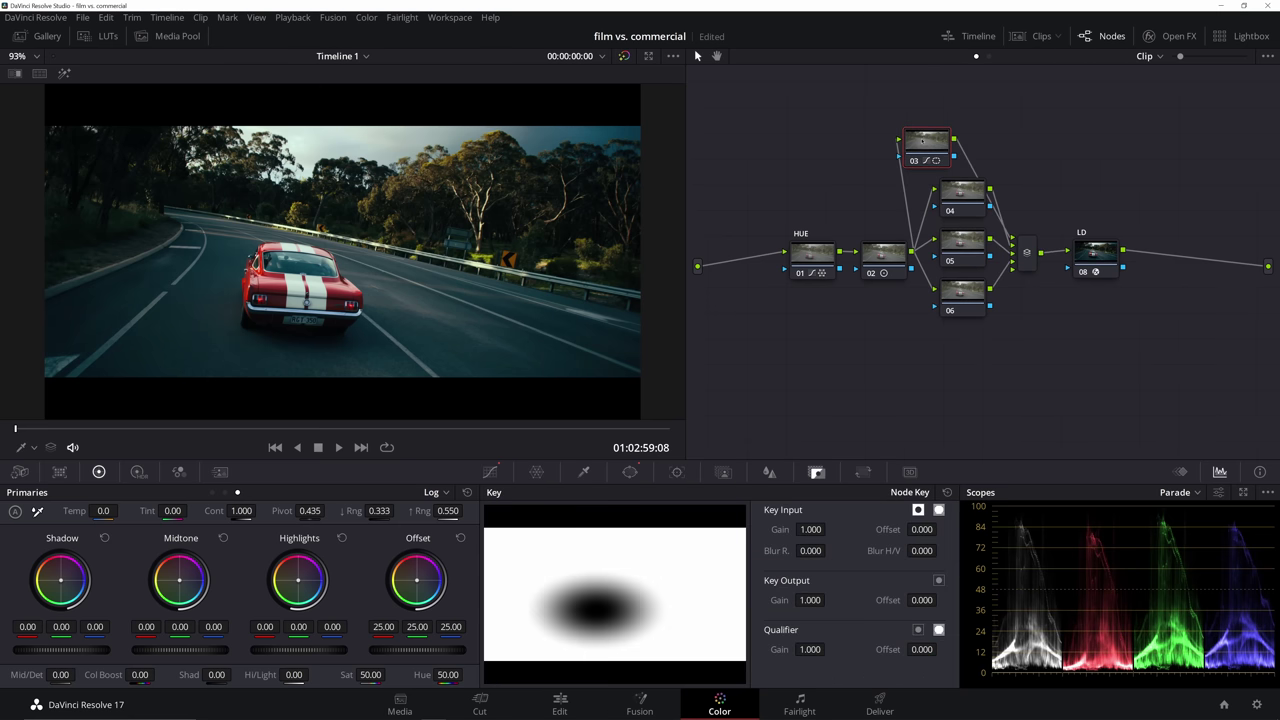
Add an outside node after node 03, lift its luma curve in the upper midtones and anchor the shadows.
key(alt+o)
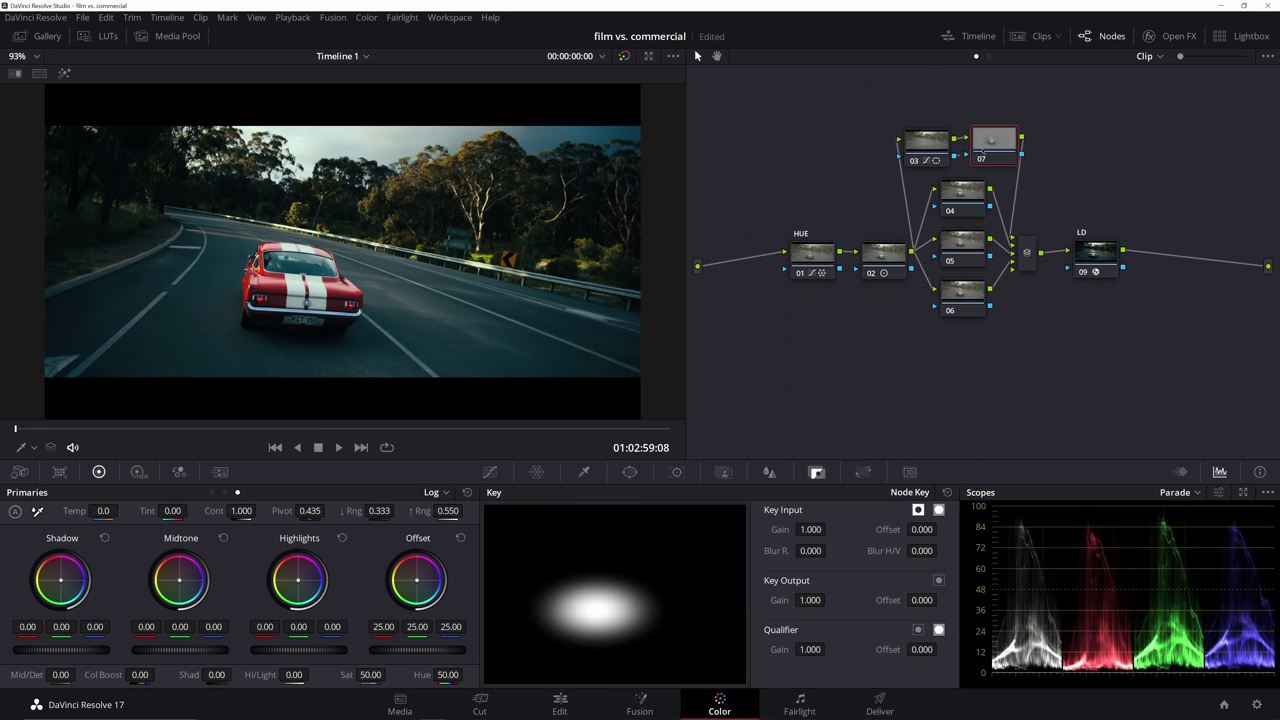
click(490, 472)
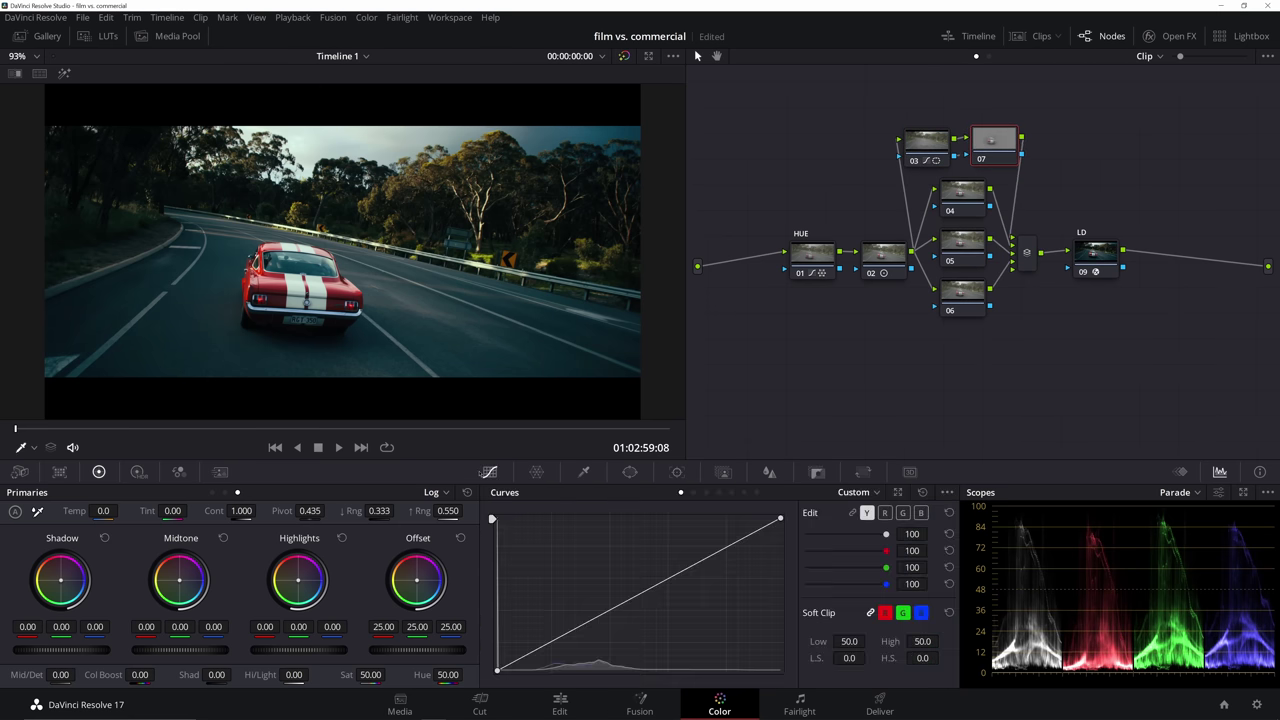
click(687, 570)
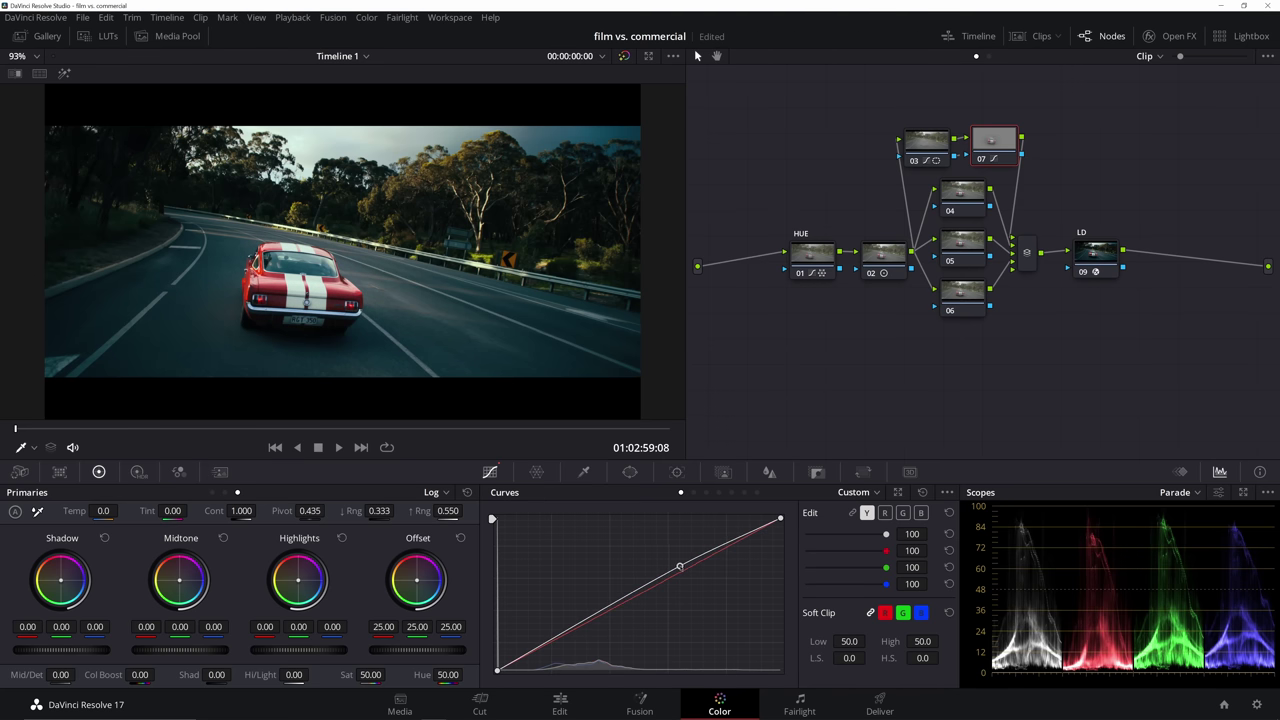
drag(679, 568, 675, 567)
drag(562, 634, 562, 635)
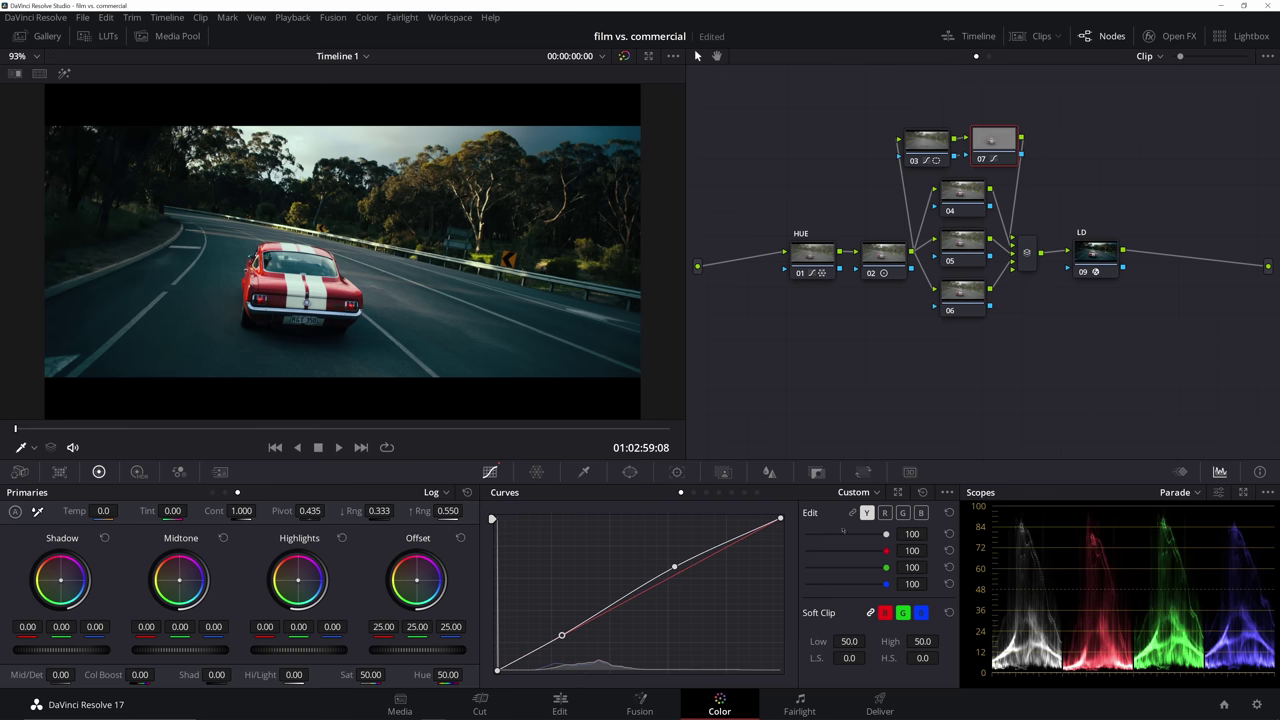
Link node 07's curve channels, ease down the upper midtone point and pull the shadow point slightly lower.
click(854, 513)
drag(676, 568, 678, 571)
drag(678, 568, 679, 569)
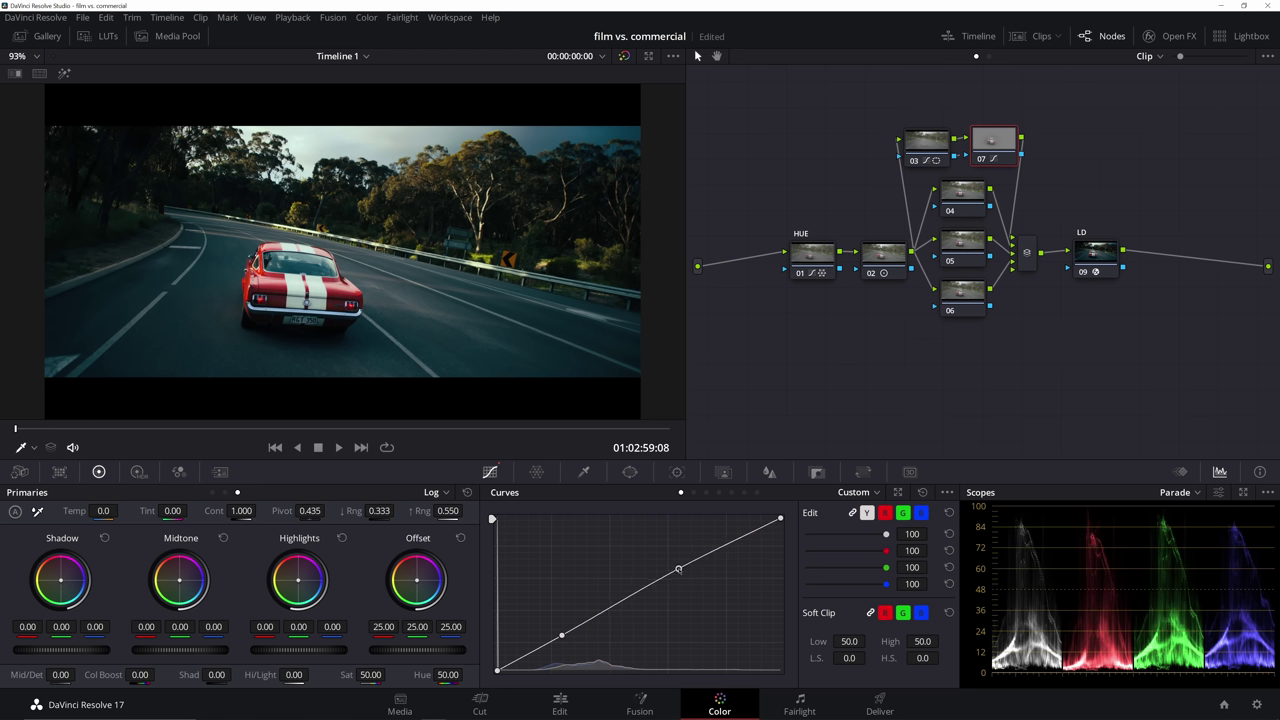
drag(562, 635, 565, 640)
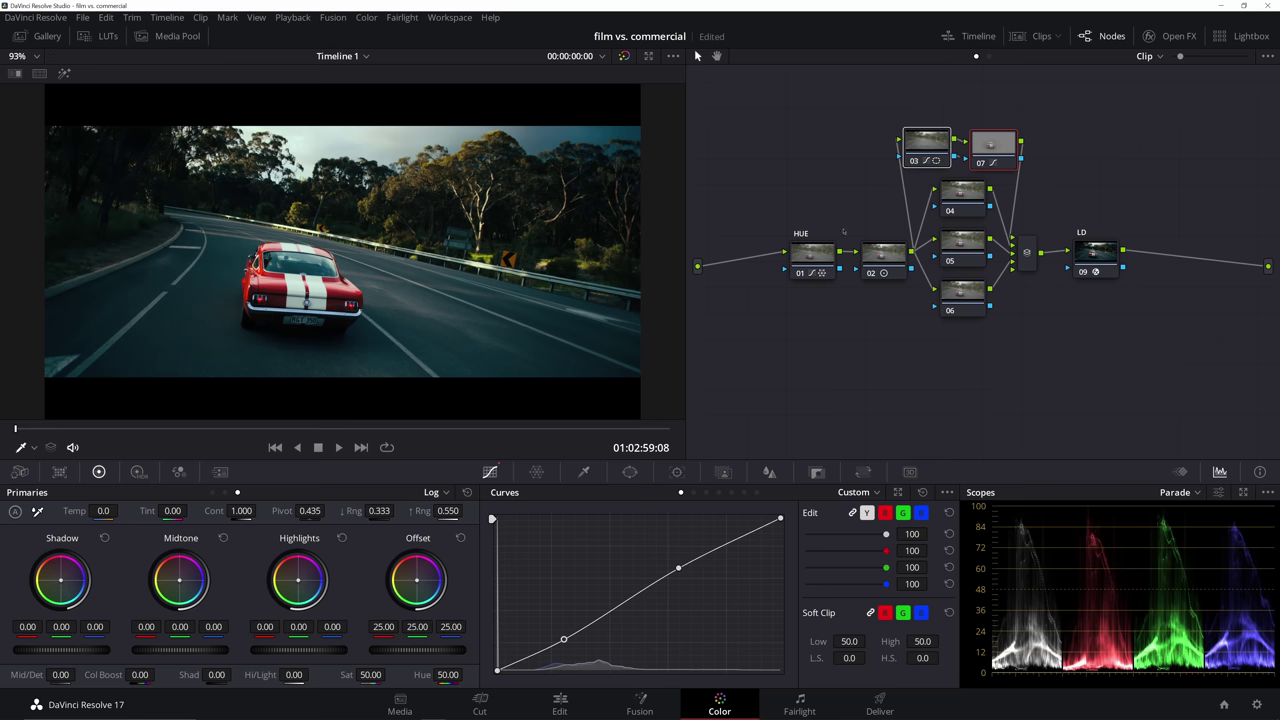
Add a gradient window on node 04 over the lower road, rotated to 164.80 with pan 52.31, tilt 46.47 and softness 3.19.
click(962, 197)
click(629, 472)
scroll(651, 626, down, 1)
click(509, 669)
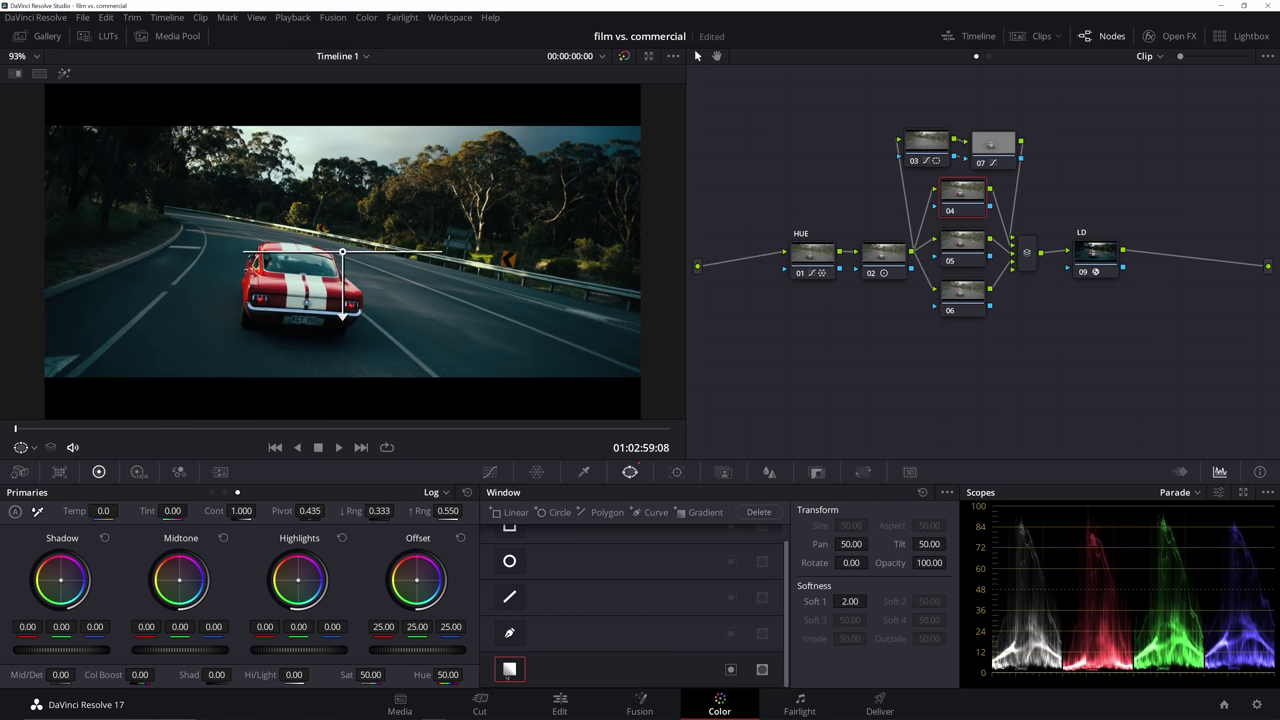
drag(345, 316, 315, 151)
drag(342, 252, 405, 343)
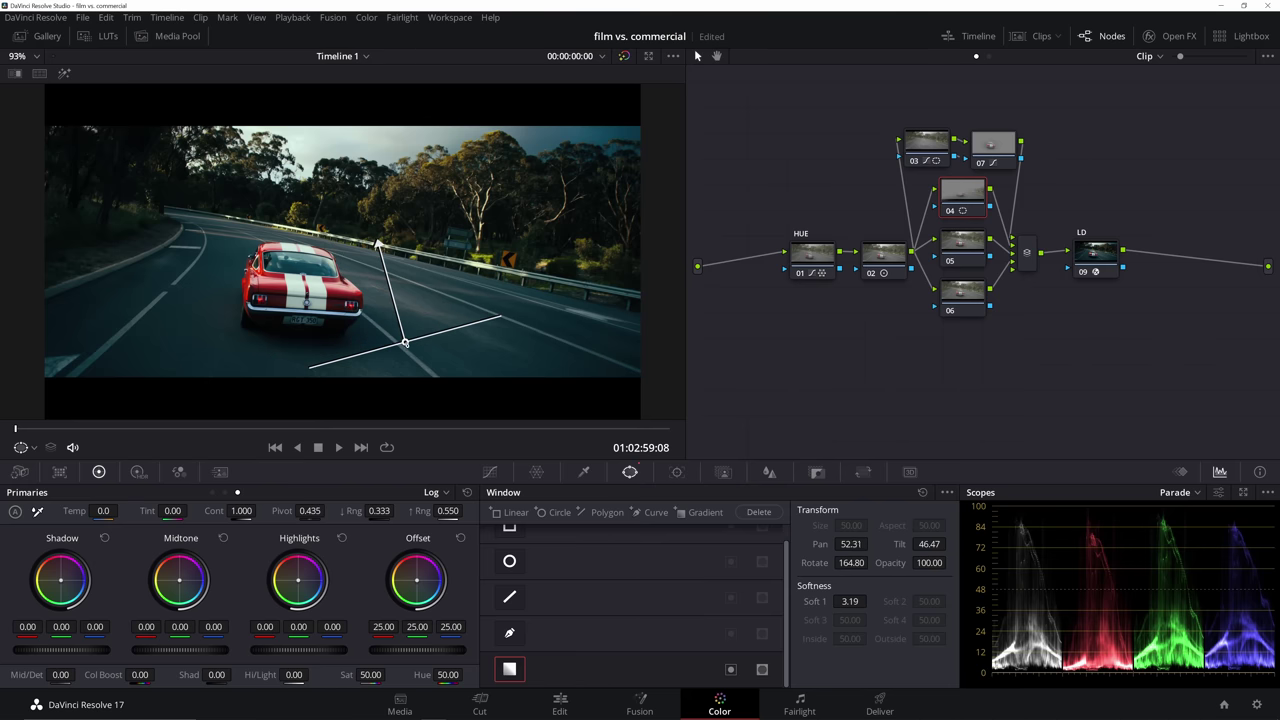
Isolate the luma channel in node 04's custom curves and pull its shadows and lower midtones down.
click(490, 471)
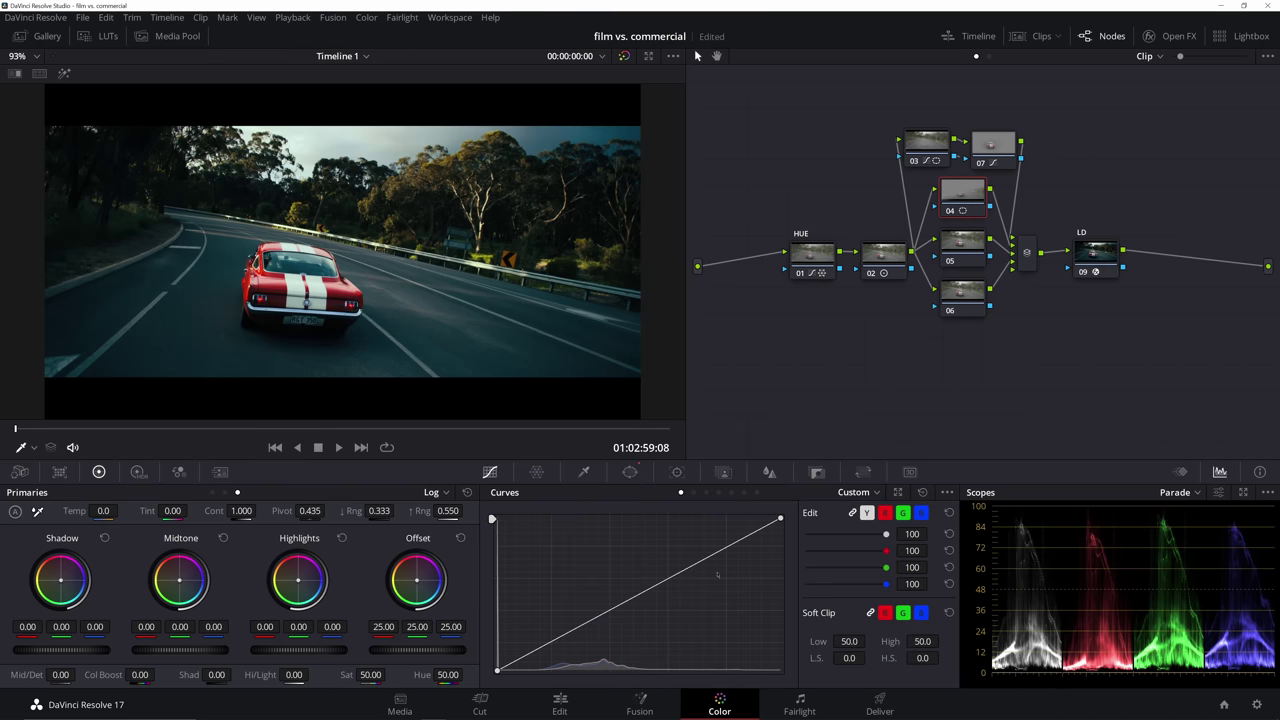
click(852, 512)
drag(629, 599, 566, 646)
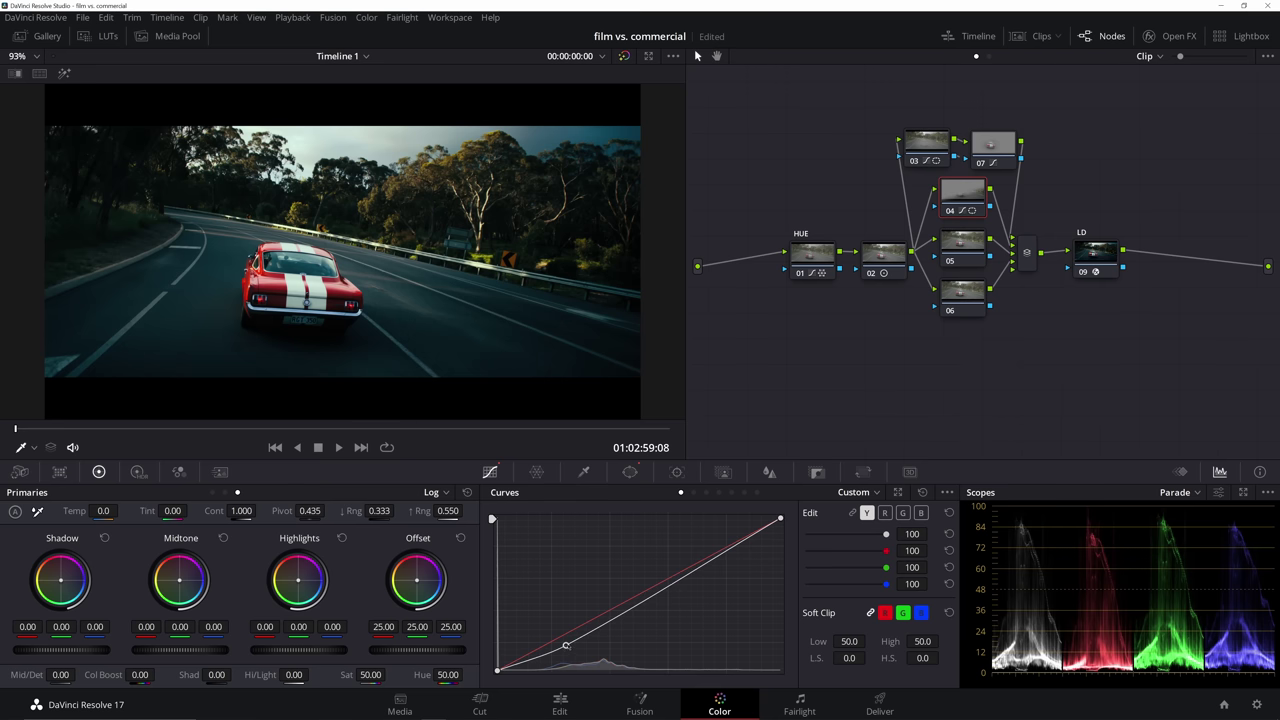
Reshape node 04's gradient window to rotation 160.52, pan 54.57, tilt 43.94 and softness 4.95.
click(630, 471)
drag(378, 243, 418, 270)
scroll(466, 342, up, 2)
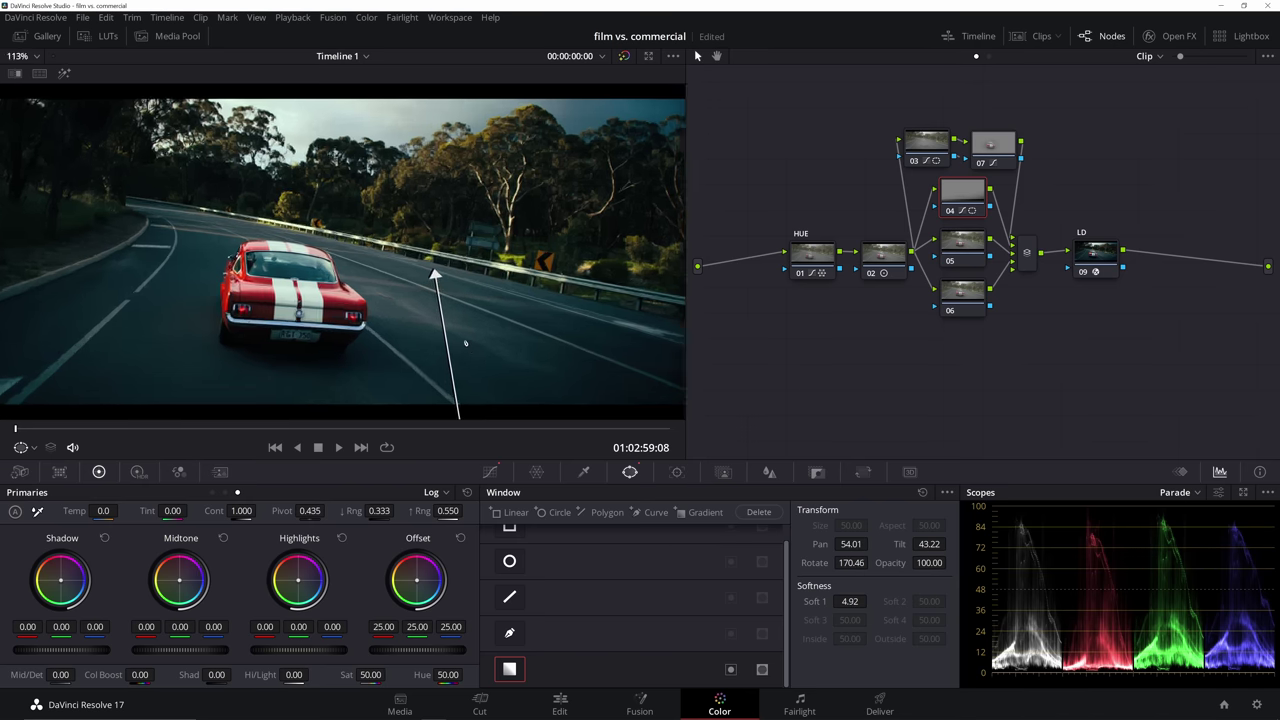
scroll(467, 342, down, 6)
drag(412, 369, 421, 356)
drag(404, 251, 386, 258)
scroll(420, 290, up, 1)
scroll(430, 295, down, 2)
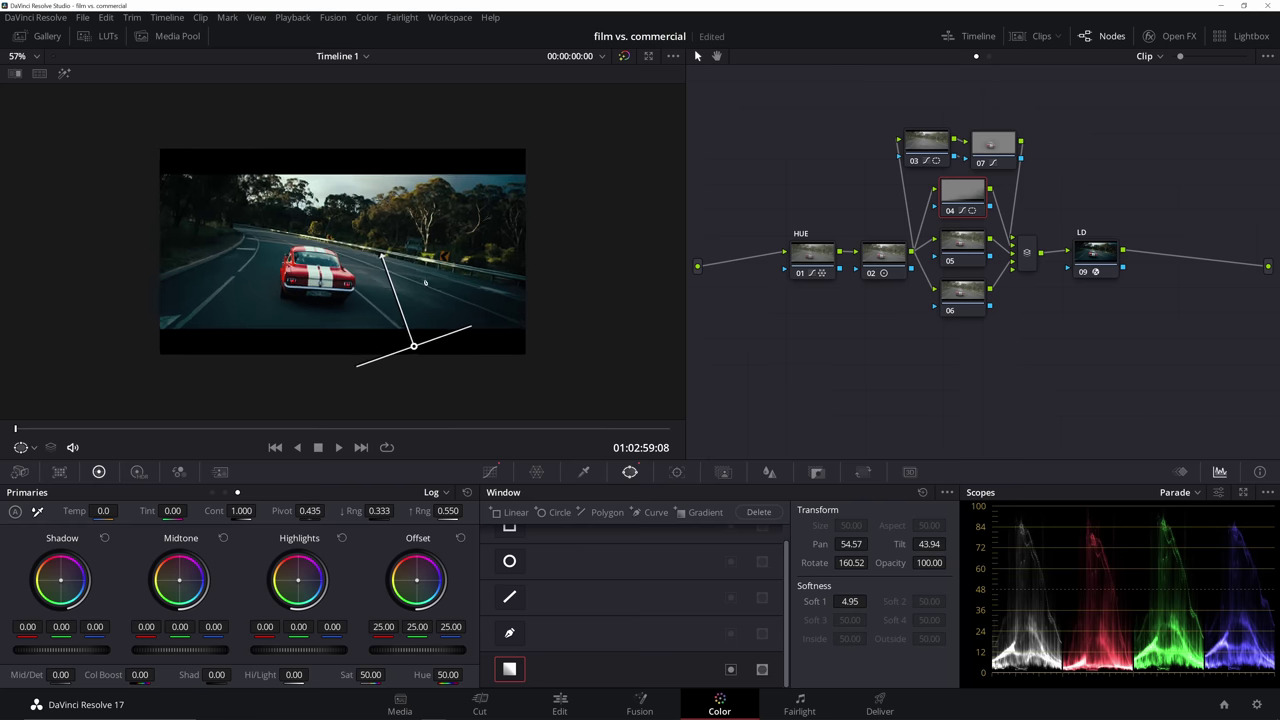
scroll(421, 282, up, 1)
scroll(433, 286, up, 1)
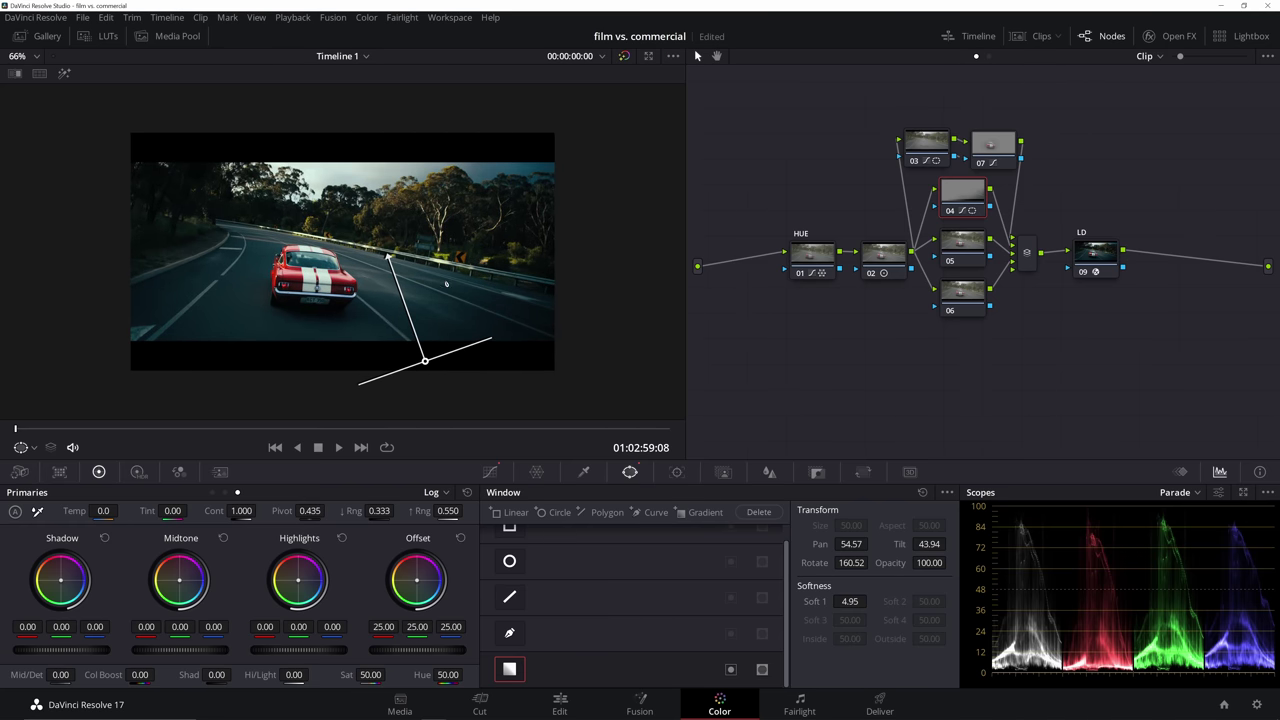
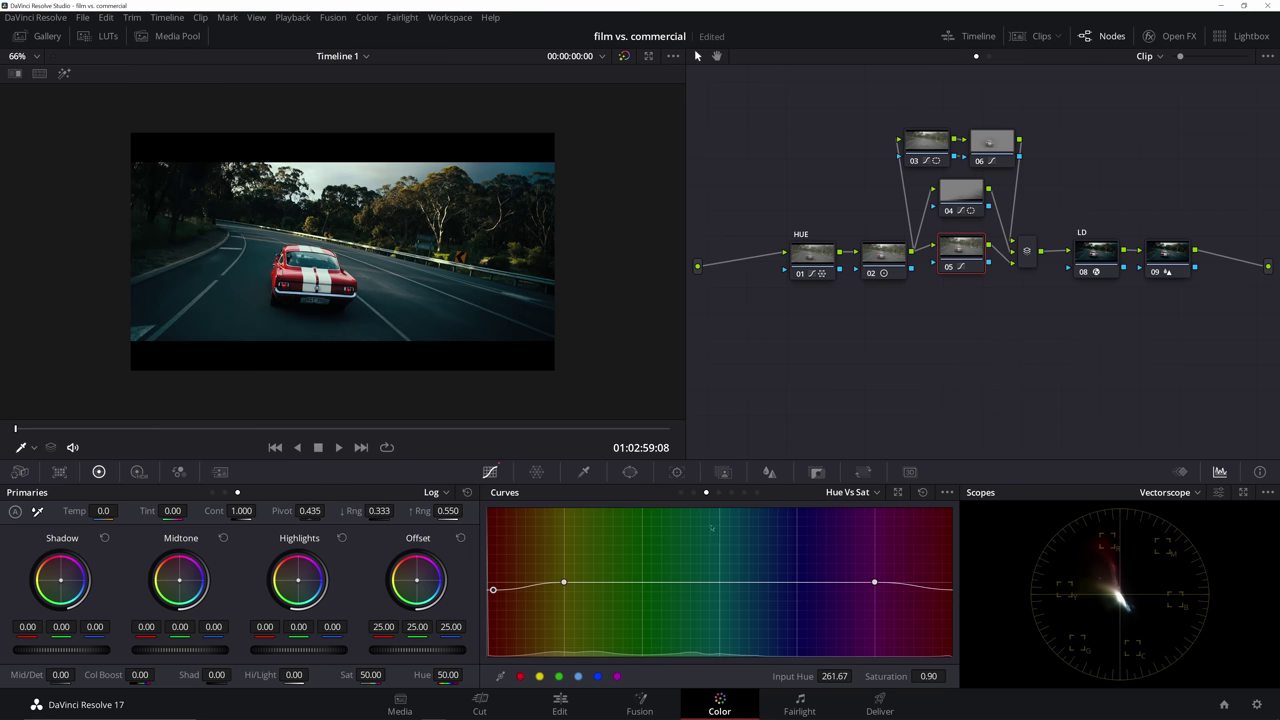
Add yellow-range control points to node 05's Hue Vs Hue curve and open the Vectorscope in an enlarged floating window.
click(694, 493)
click(540, 676)
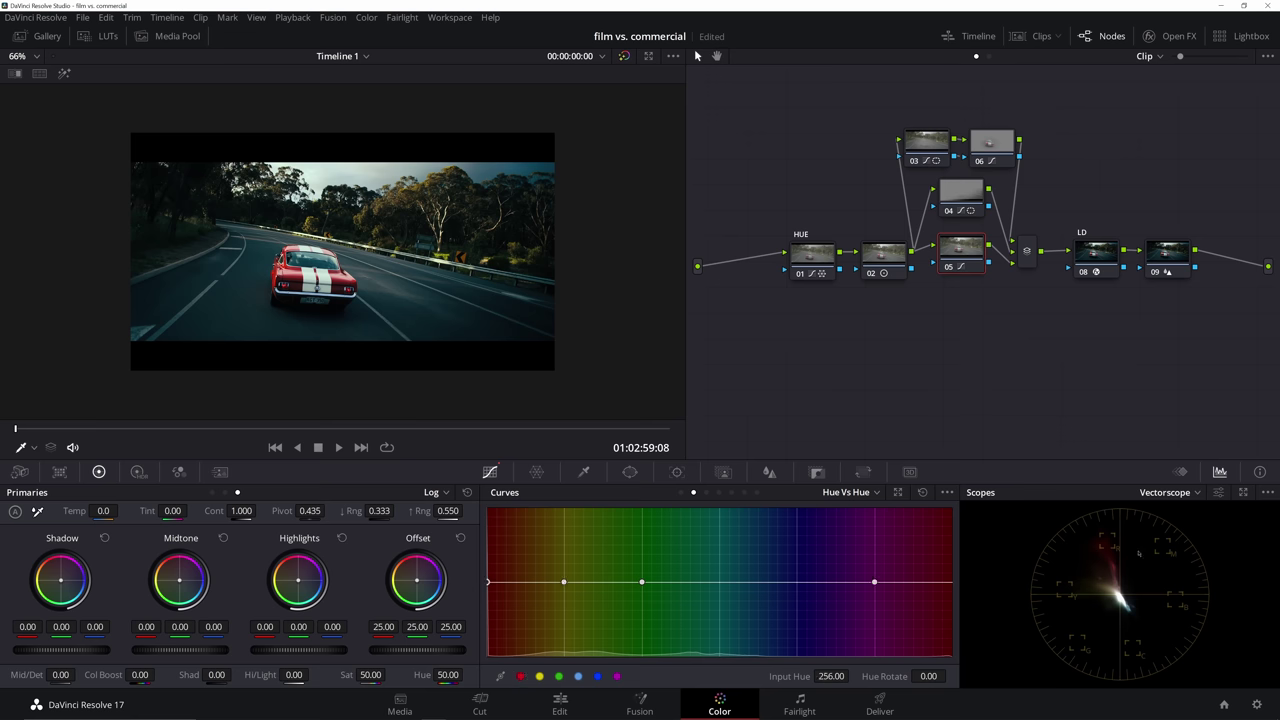
click(1267, 492)
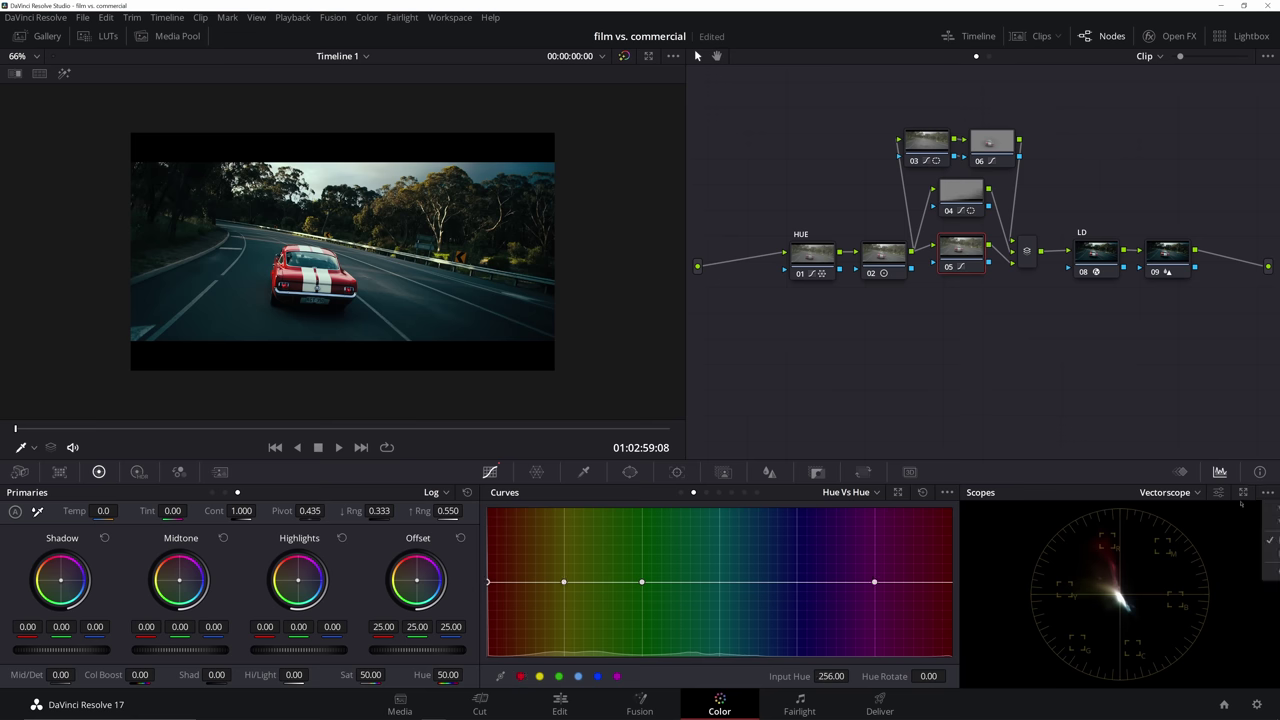
click(1243, 495)
drag(1078, 487, 921, 228)
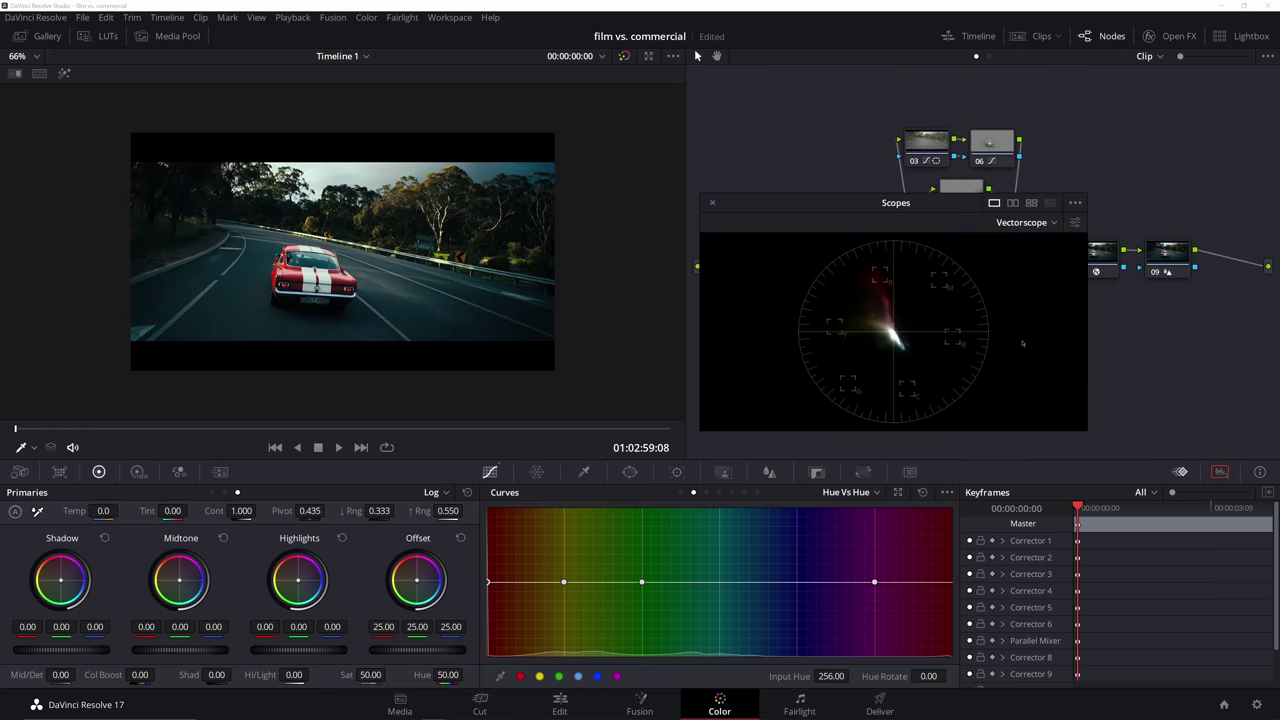
drag(1157, 470, 1230, 510)
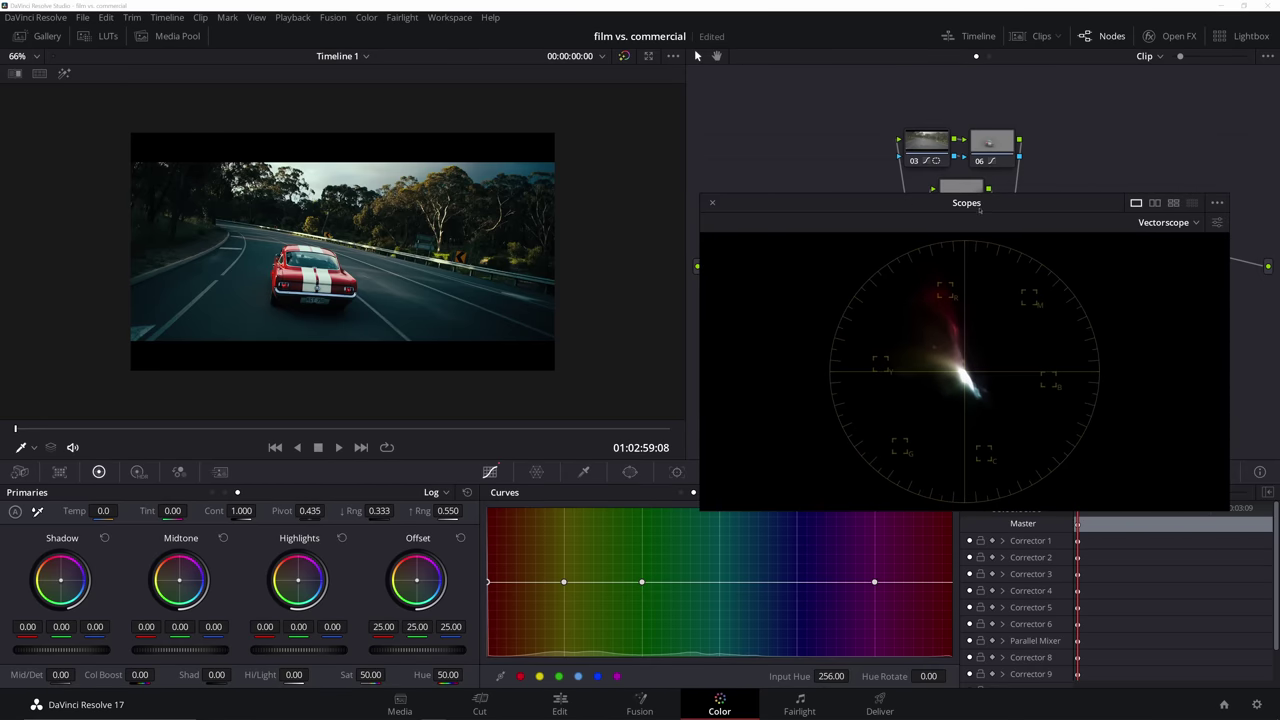
drag(980, 208, 983, 136)
Raise a point between red and yellow on the Hue Vs Hue curve, with the red point at input hue 261.15, rotate 0.80.
right_click(563, 581)
mouse_move(488, 582)
mouse_down()
mouse_move(510, 577)
mouse_move(493, 582)
mouse_up()
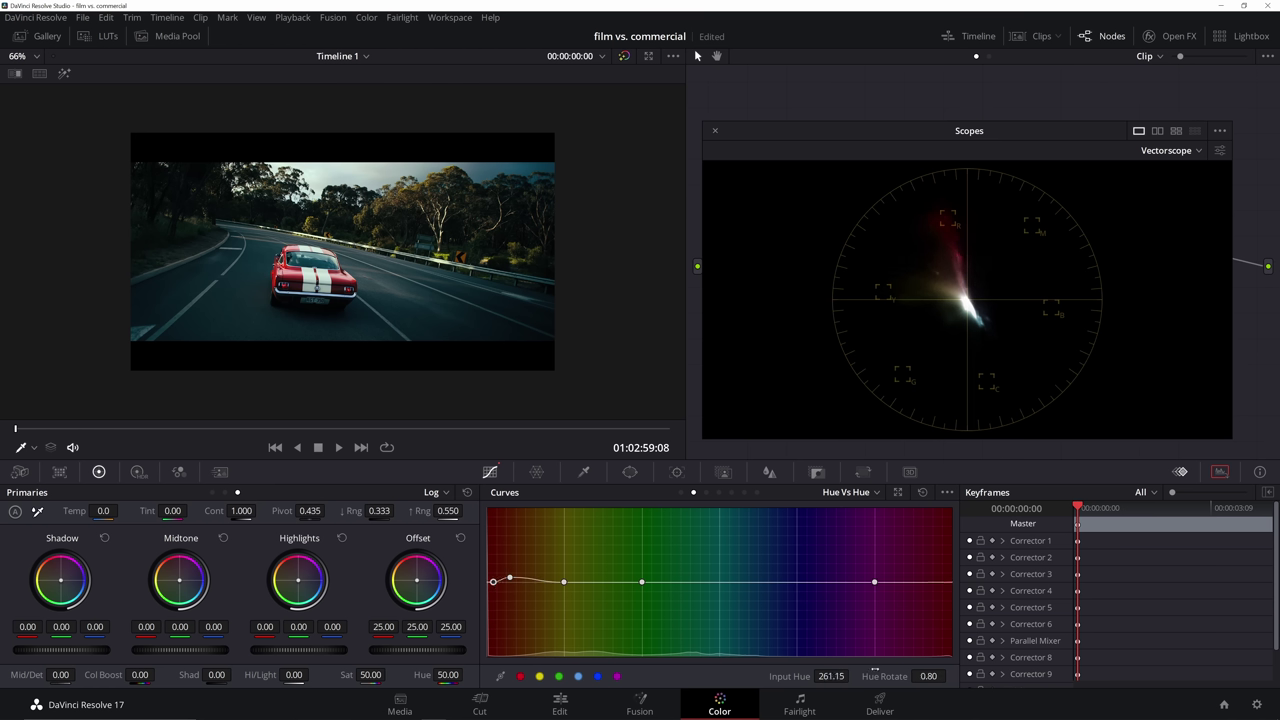
drag(493, 582, 493, 582)
click(510, 578)
drag(843, 126, 852, 322)
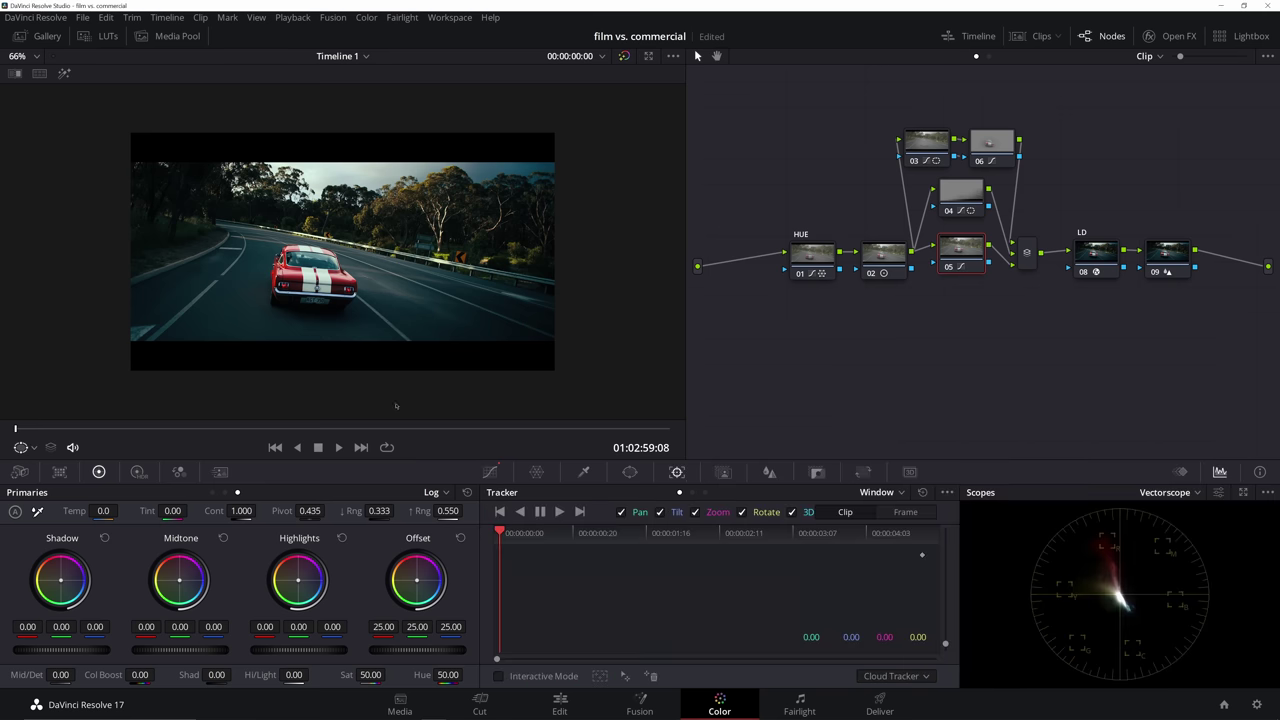
Track node 03's circular window forward through the clip to follow the car and play back the shot.
click(926, 138)
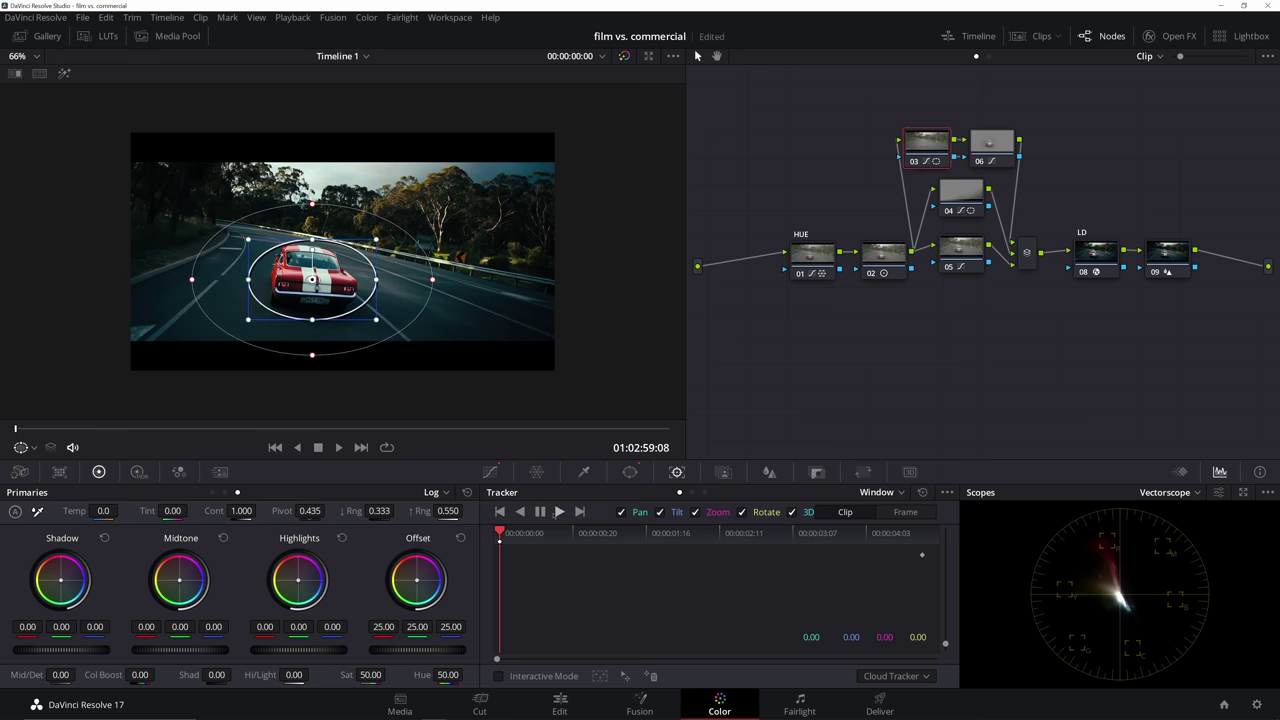
click(559, 511)
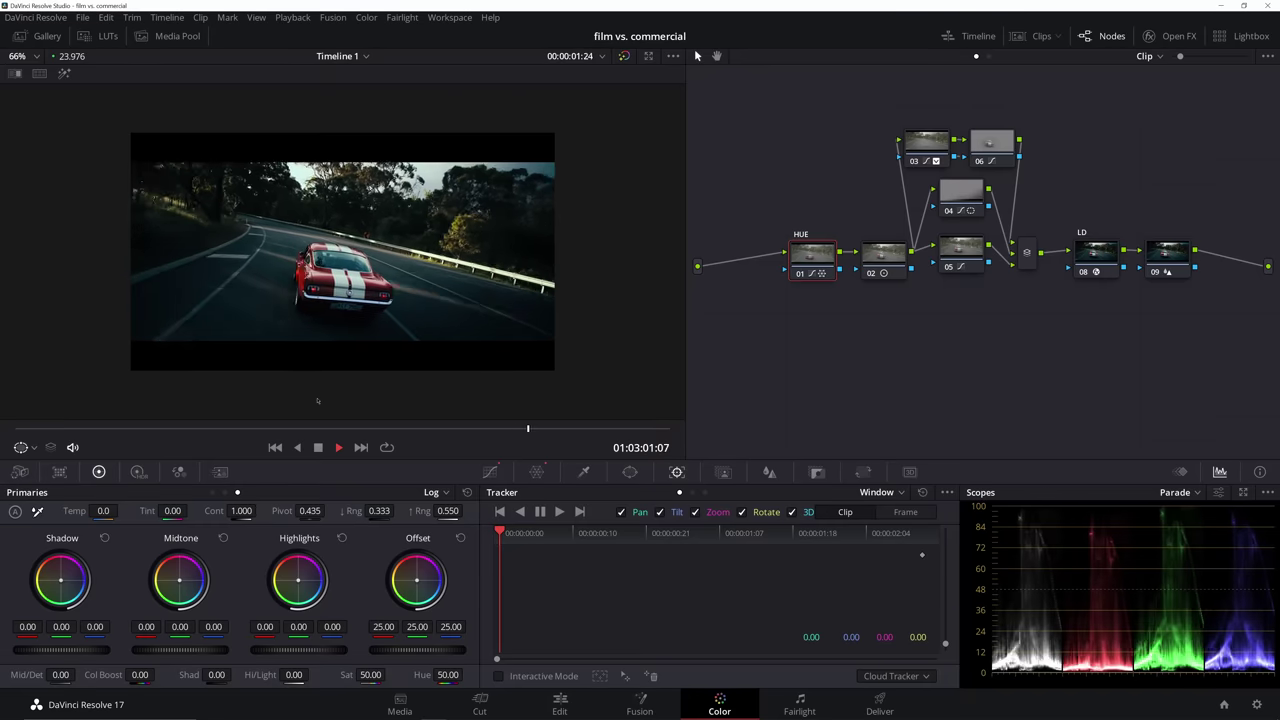
key(space)
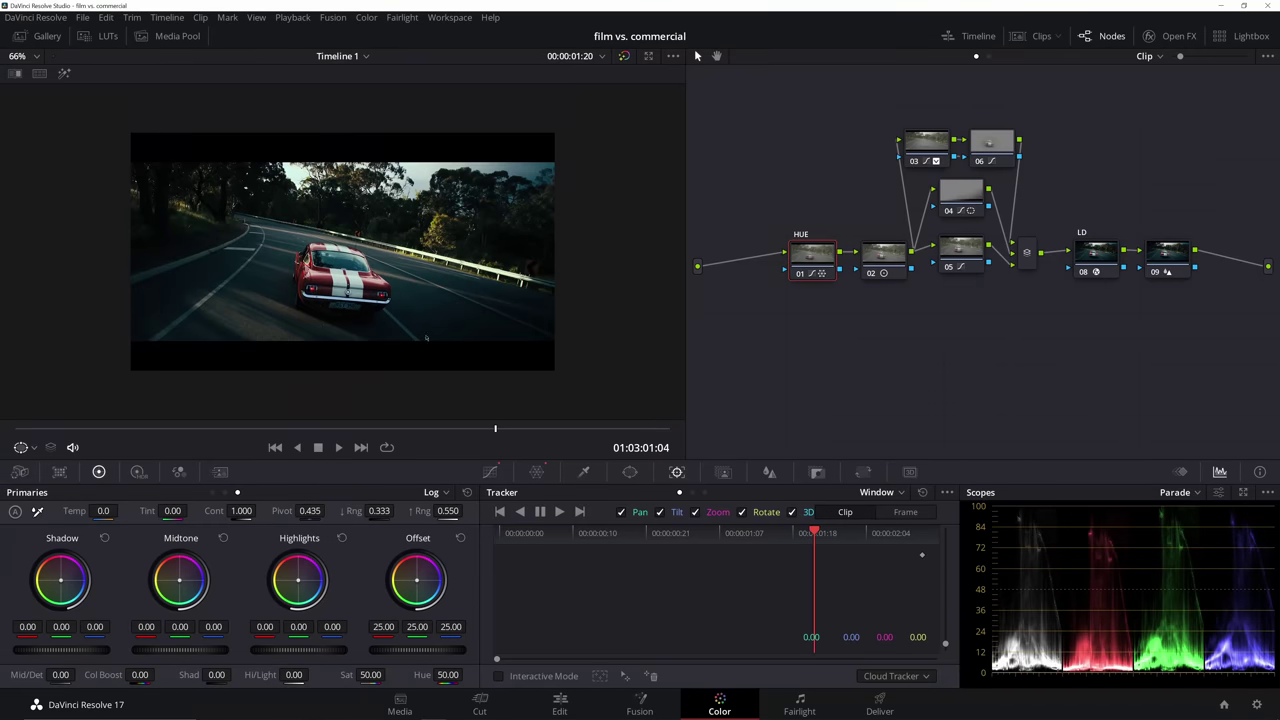
Label node 02 as HL, node 03 as VIGNETTE and node 06 as OUTSIDE.
click(880, 258)
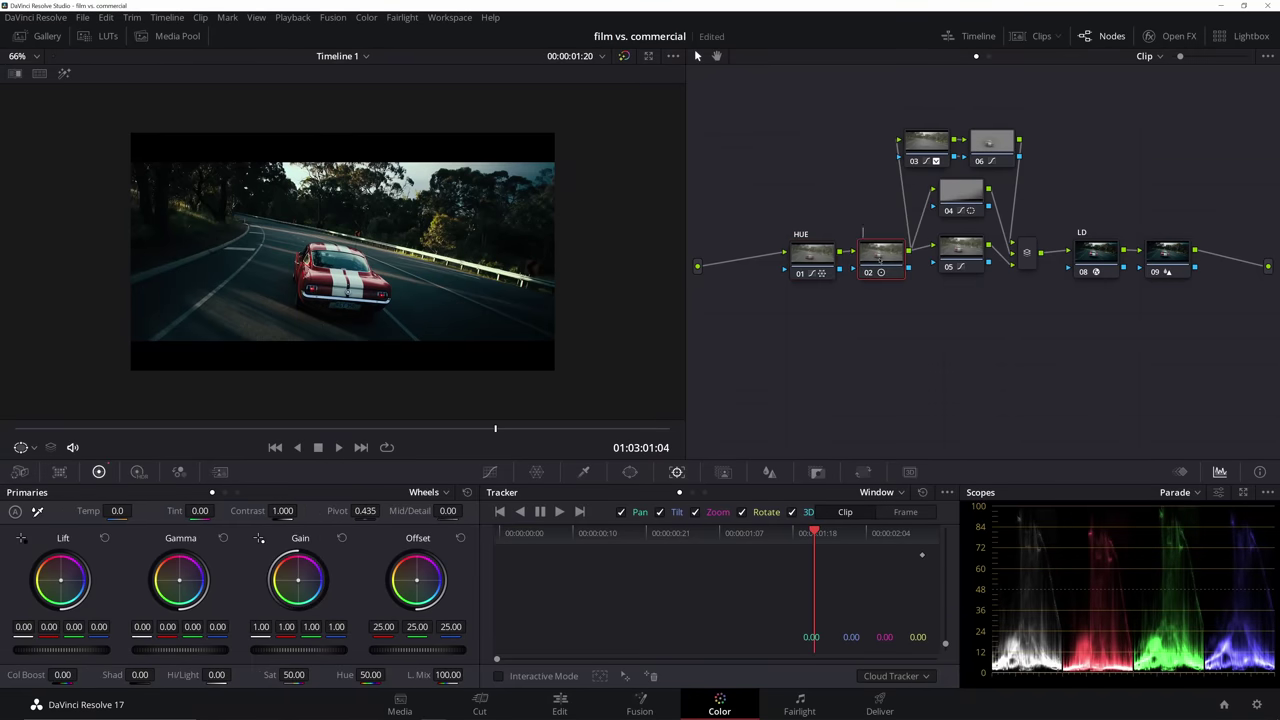
text(L)
click(915, 143)
text(CAR)
key(BackSpace)
key(BackSpace)
key(BackSpace)
text(VIGNETTE)
click(1000, 145)
text(OUTSIDE)
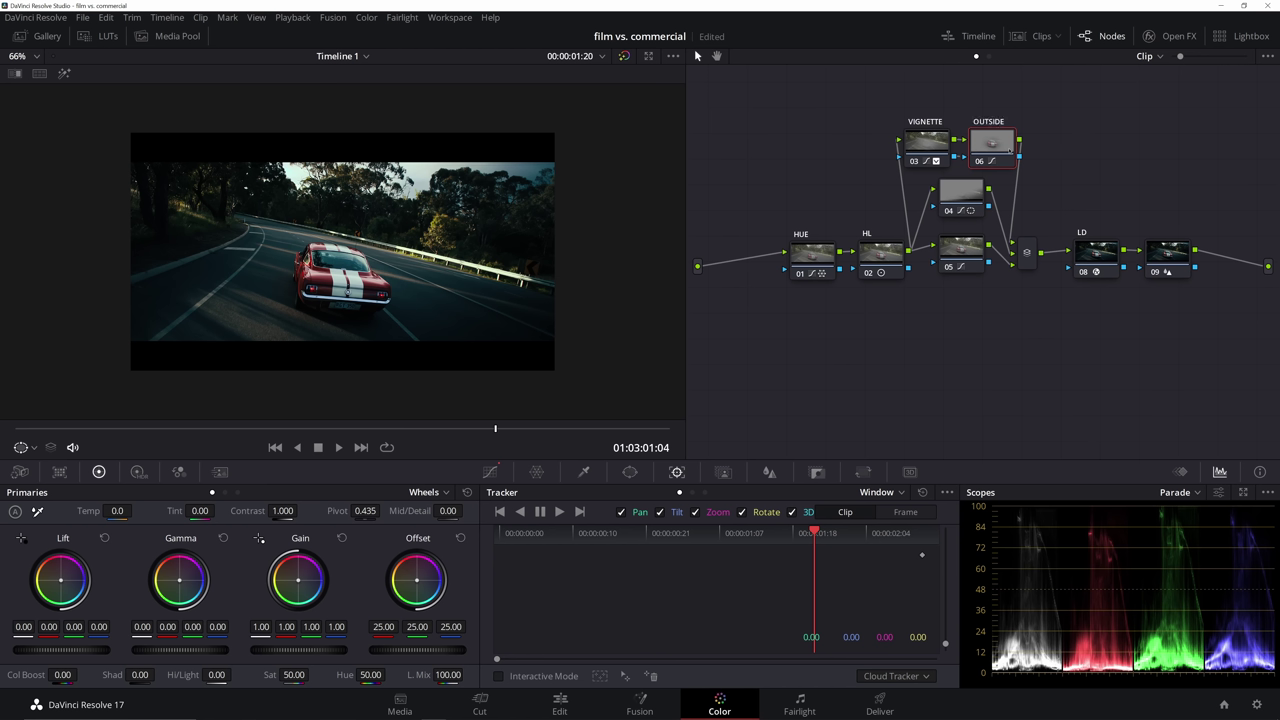
Label node 04 as FLOOR and node 05 as HUE.
click(957, 190)
text(FLOOR)
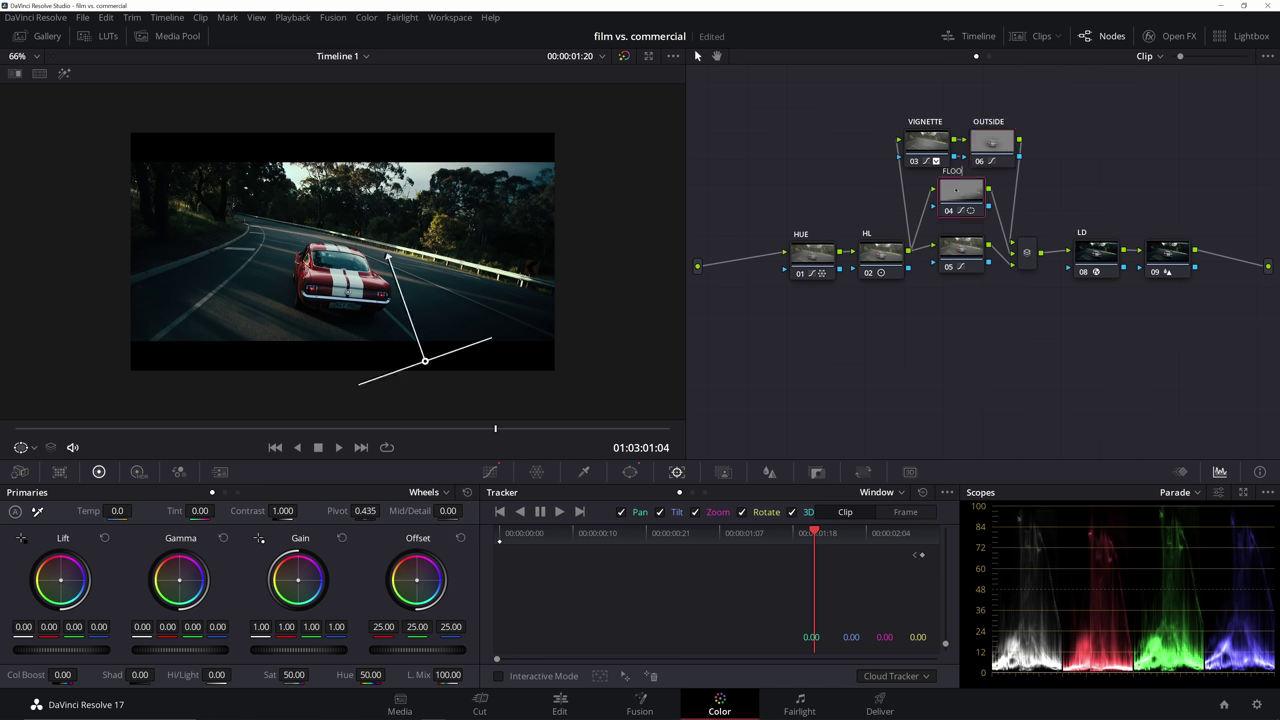
click(961, 250)
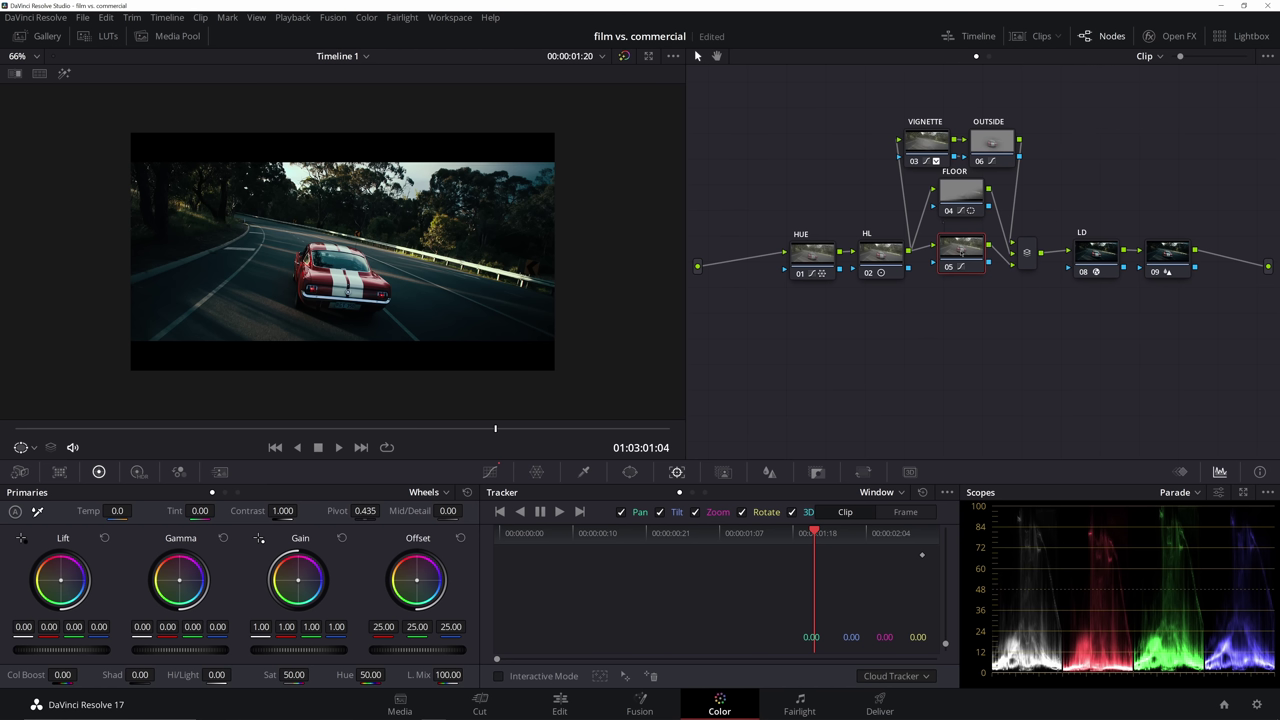
text(HUE)
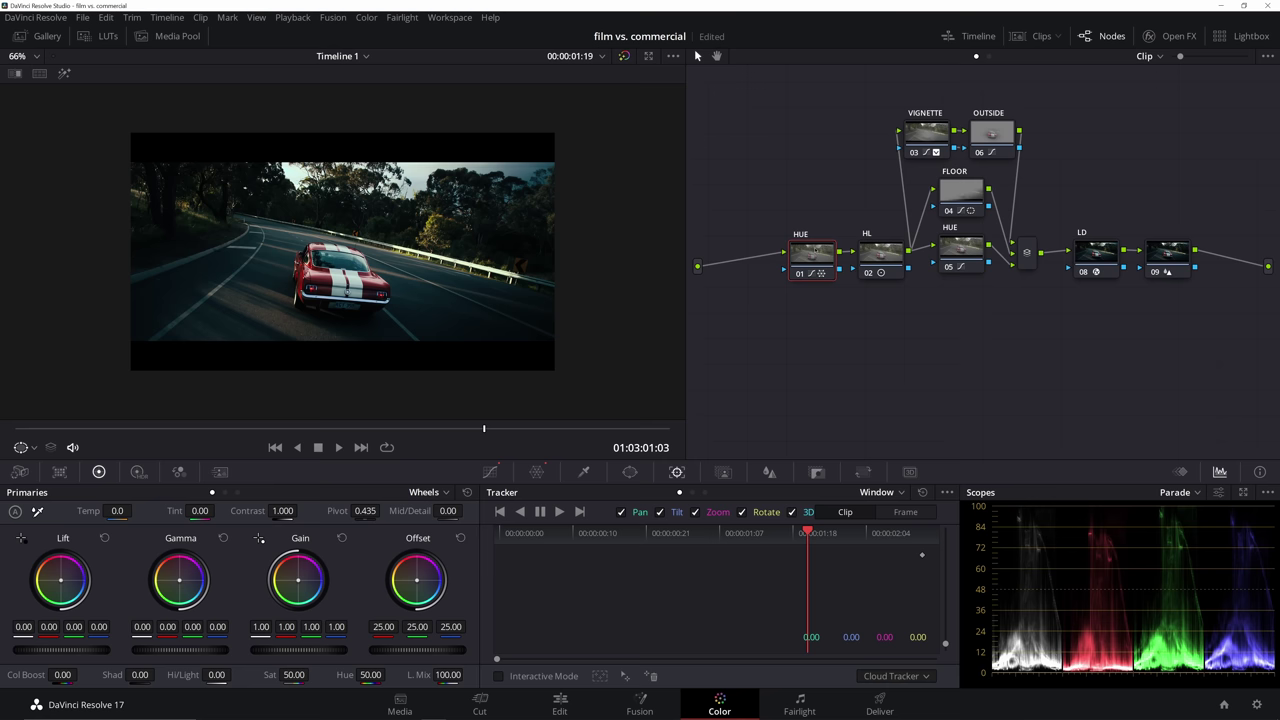
Insert a serial node ahead of the first HUE node, place it above, and set lift to 0.02 and gamma to 0.01.
key(shift+s)
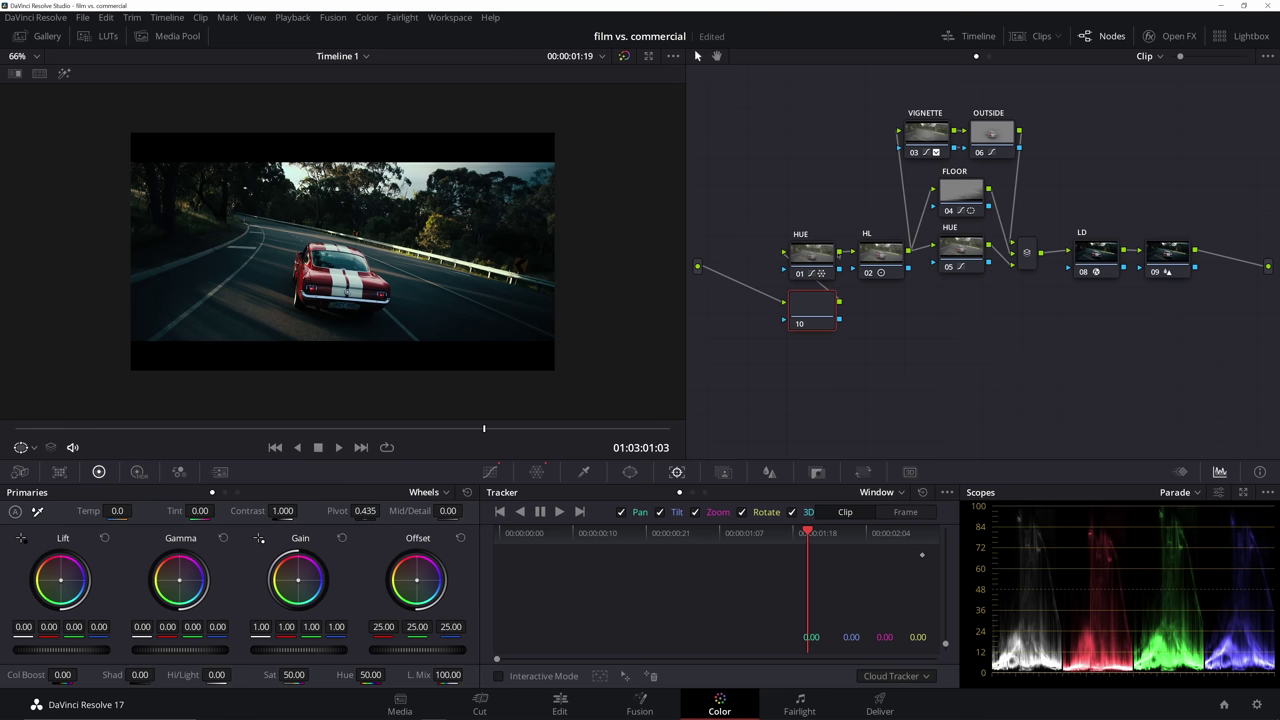
drag(802, 315, 802, 185)
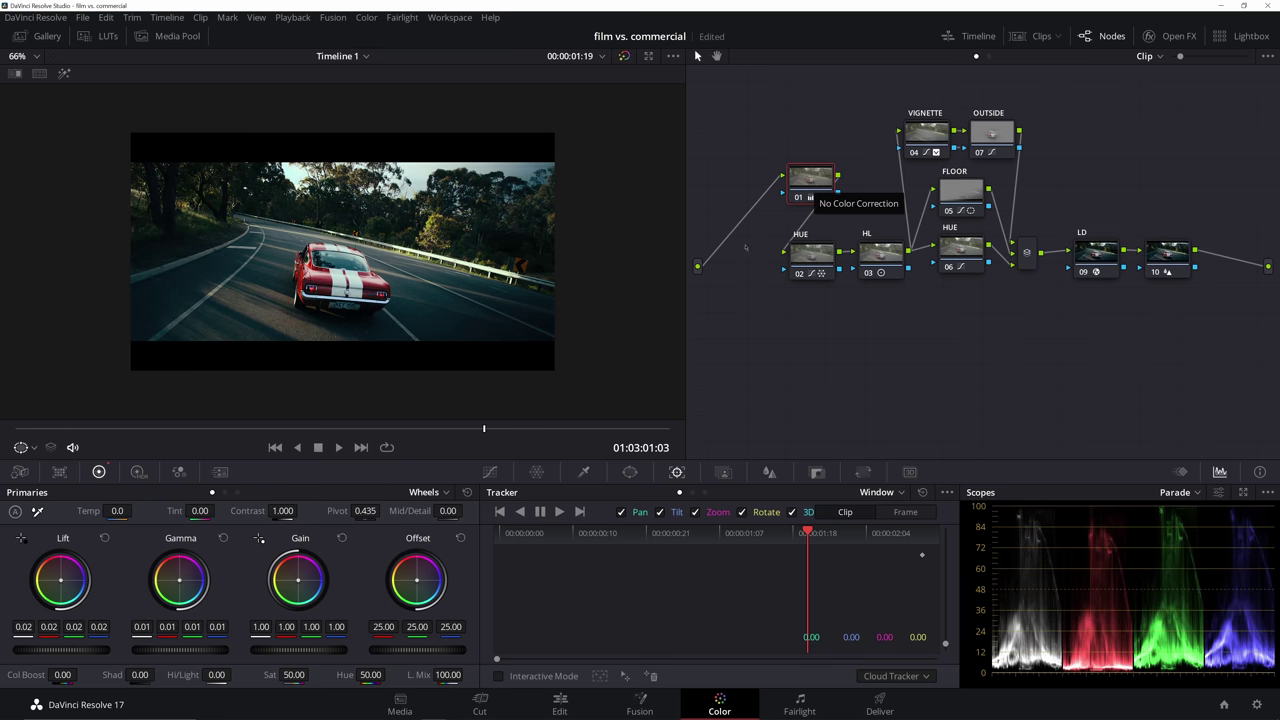
Compare the image with node 01's lift and gamma correction switched off and on, and with the whole grade bypassed.
scroll(477, 254, up, 5)
key(ctrl+d)
key(ctrl+d)
key(ctrl+d)
key(ctrl+d)
key(ctrl+d)
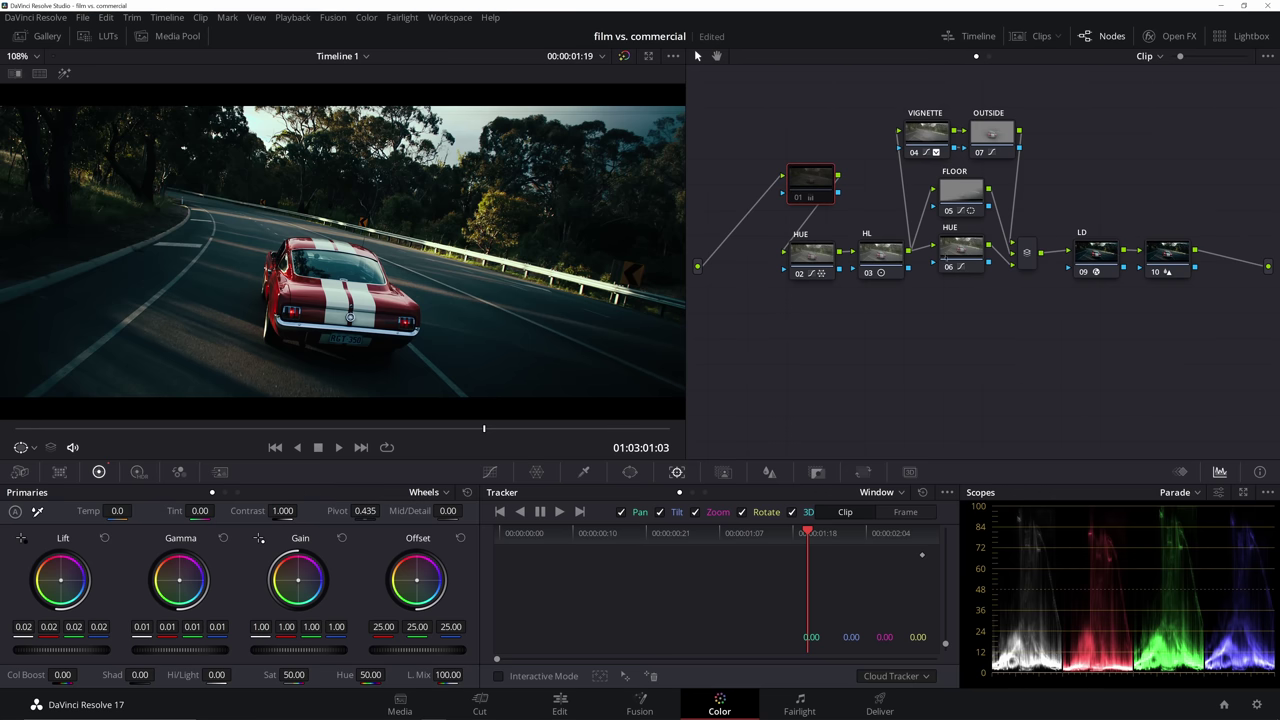
key(shift+d)
key(shift+d)
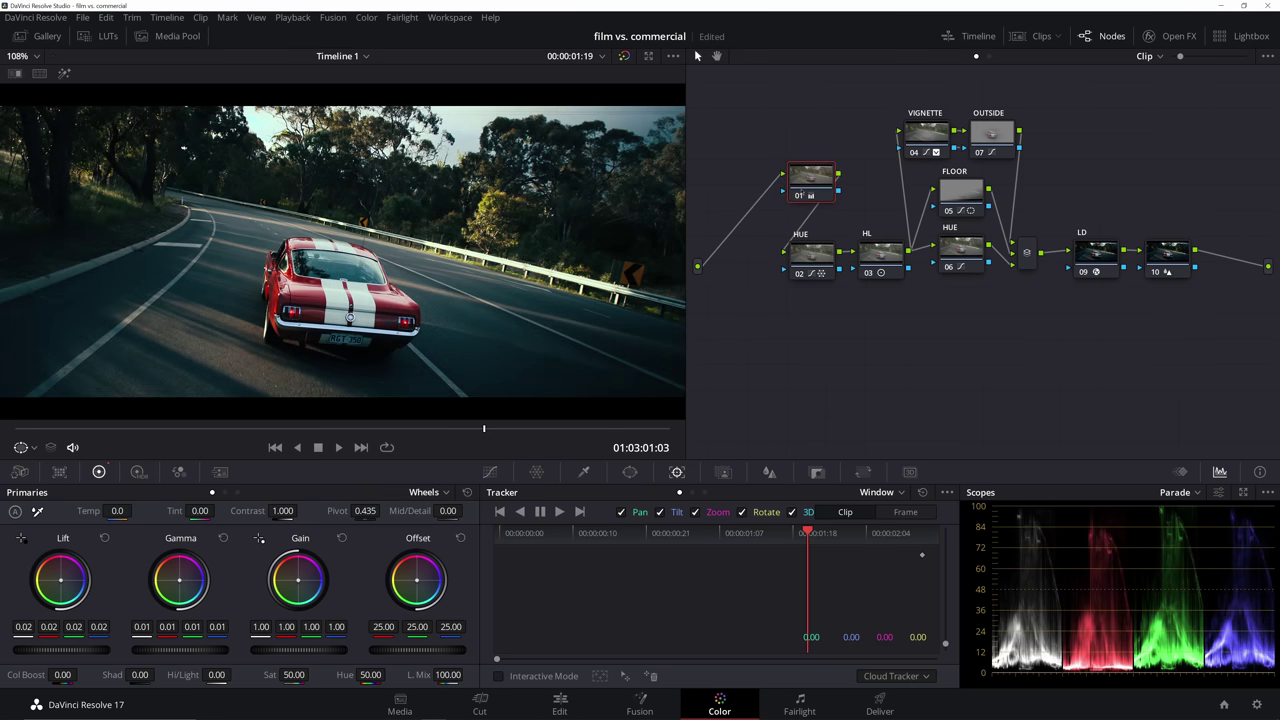
key(shift+d)
key(shift+d)
key(shift+d)
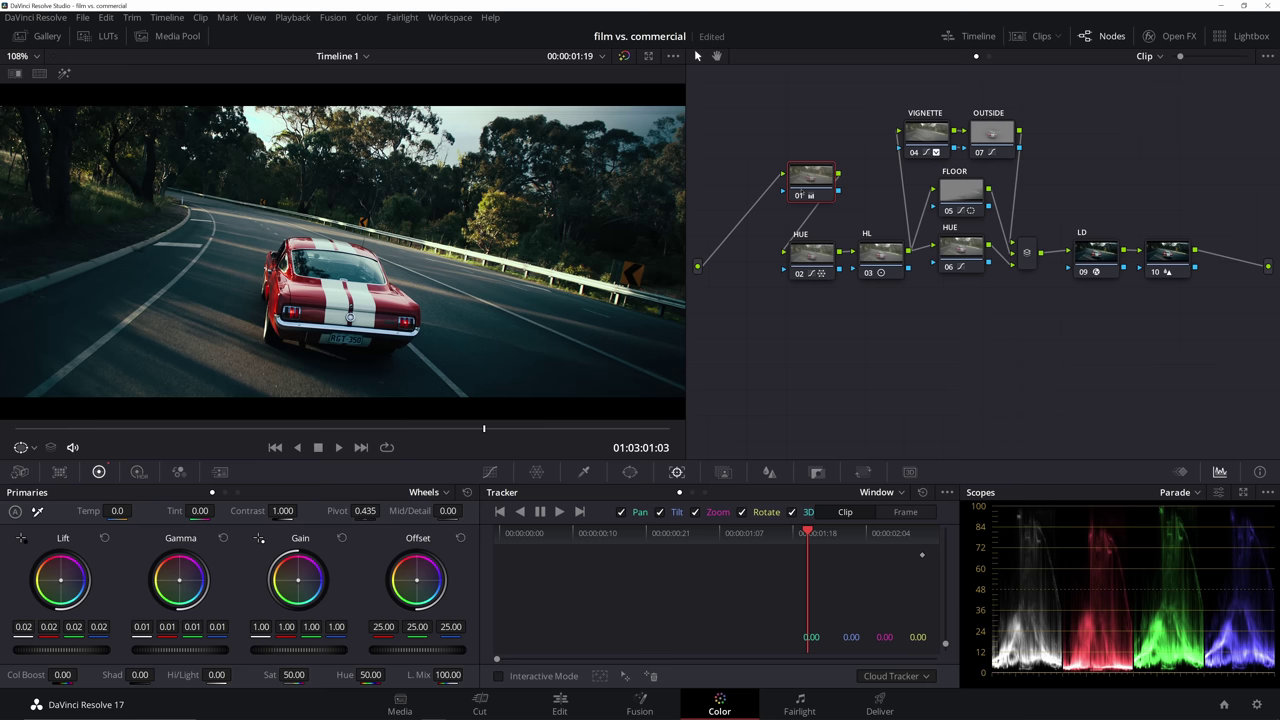
Set node 01's key output gain to 0.500 and review the grade by playing and scrubbing through the shot.
click(817, 471)
click(812, 599)
text(0.5)
key(Return)
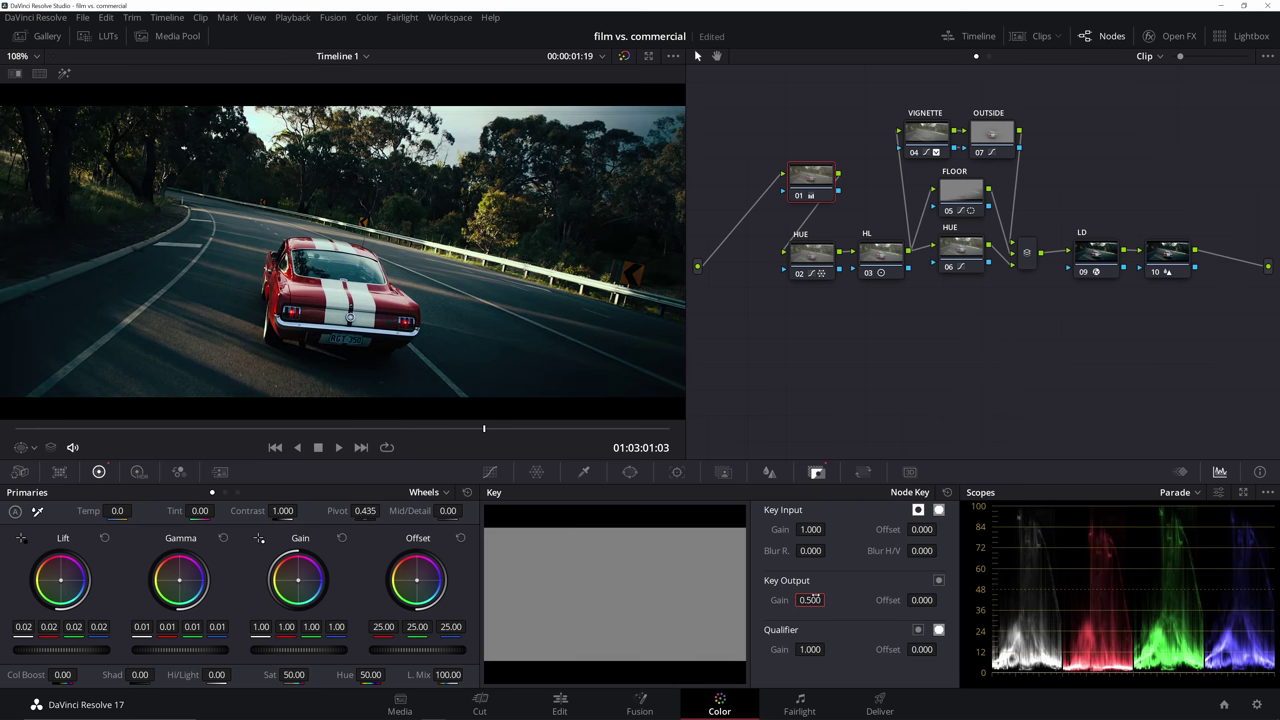
key(space)
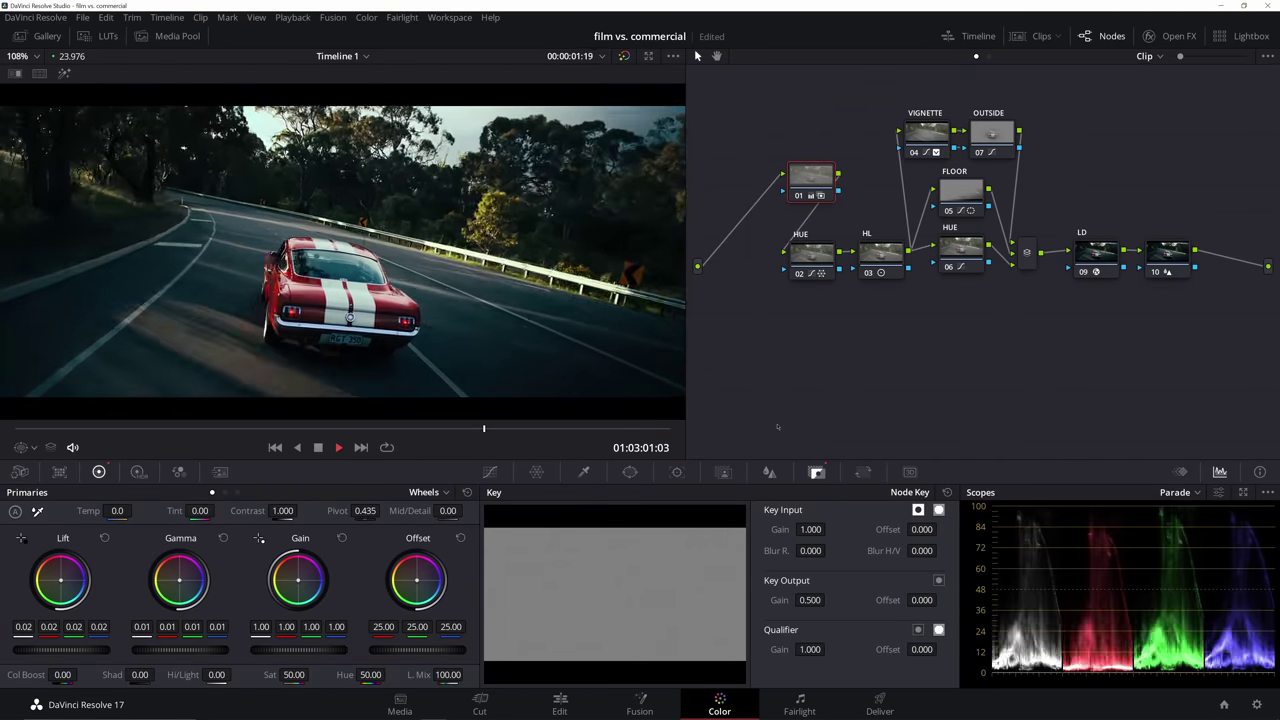
drag(443, 427, 429, 428)
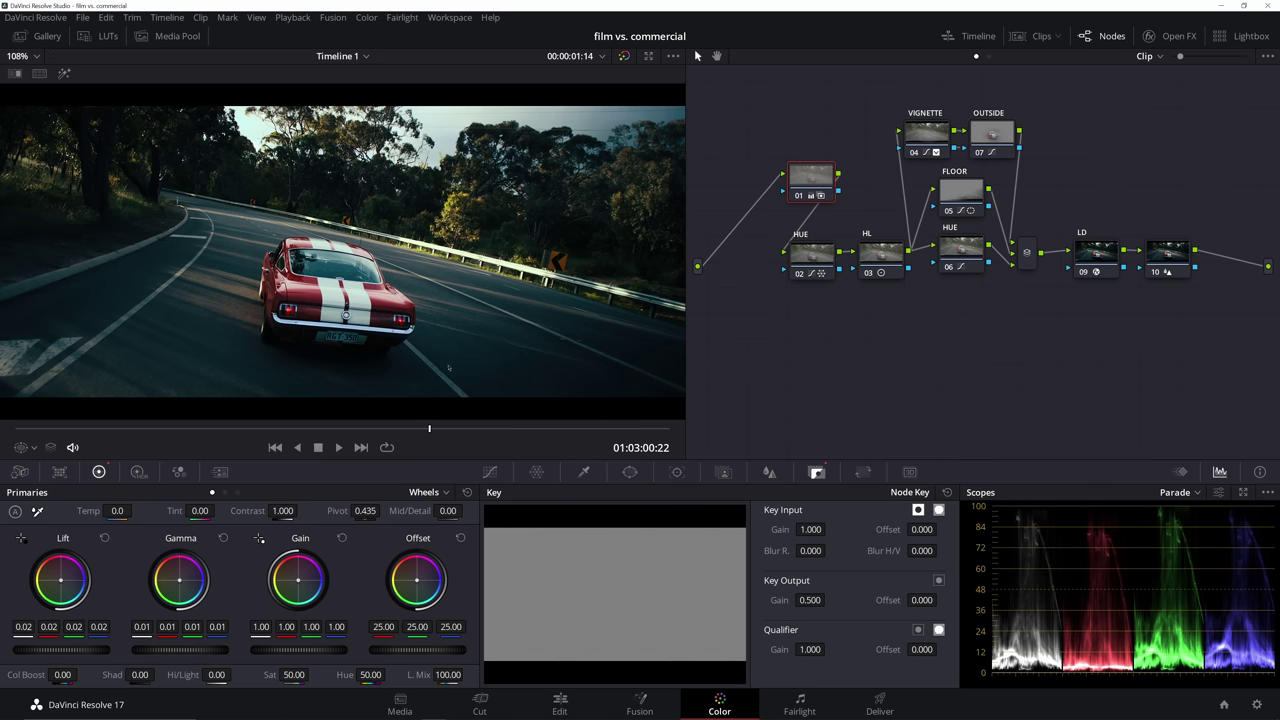
drag(429, 428, 506, 428)
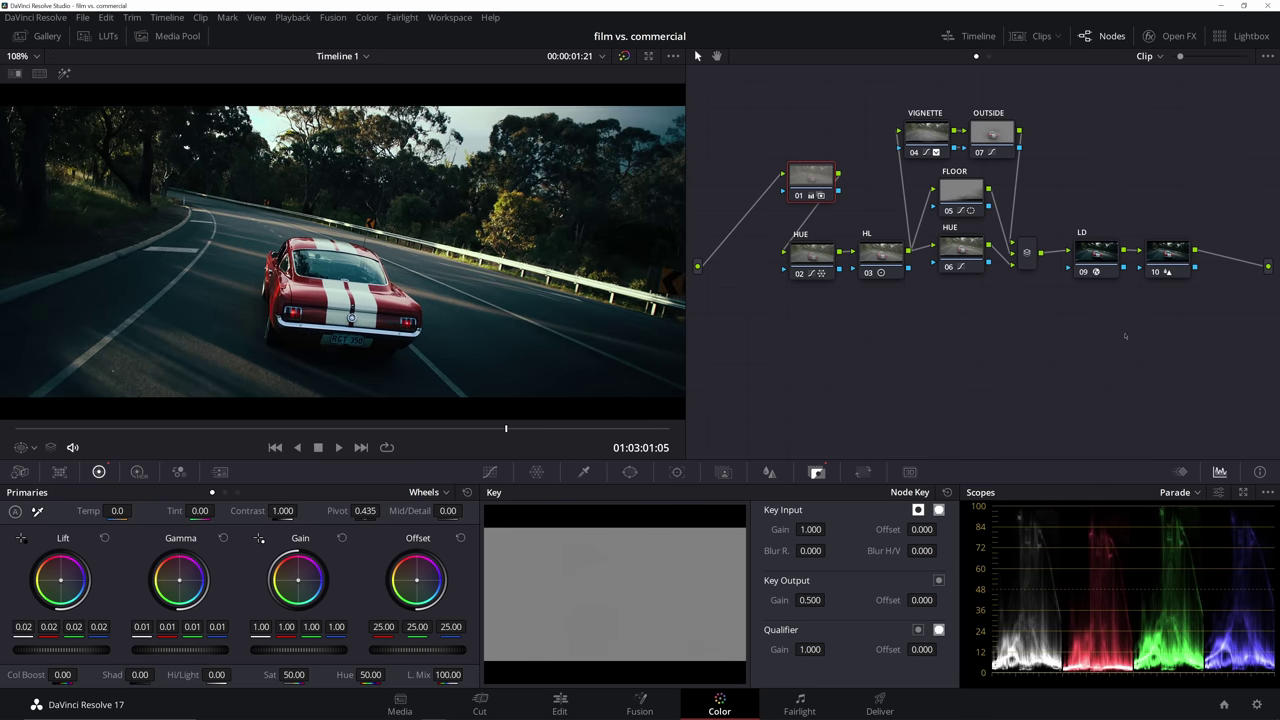
key(ctrl+y)
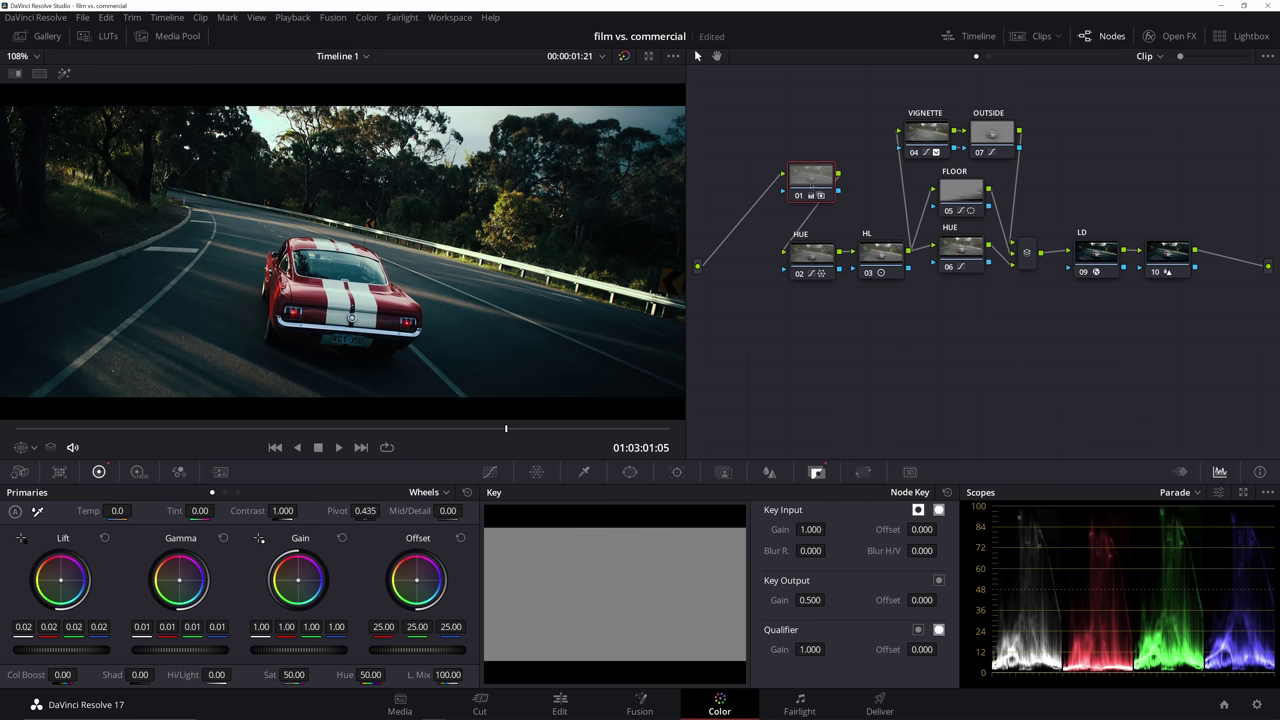
Reset node 01's grade and delete every node except LD.
right_click(811, 186)
click(826, 181)
click(812, 250)
drag(798, 93, 1042, 321)
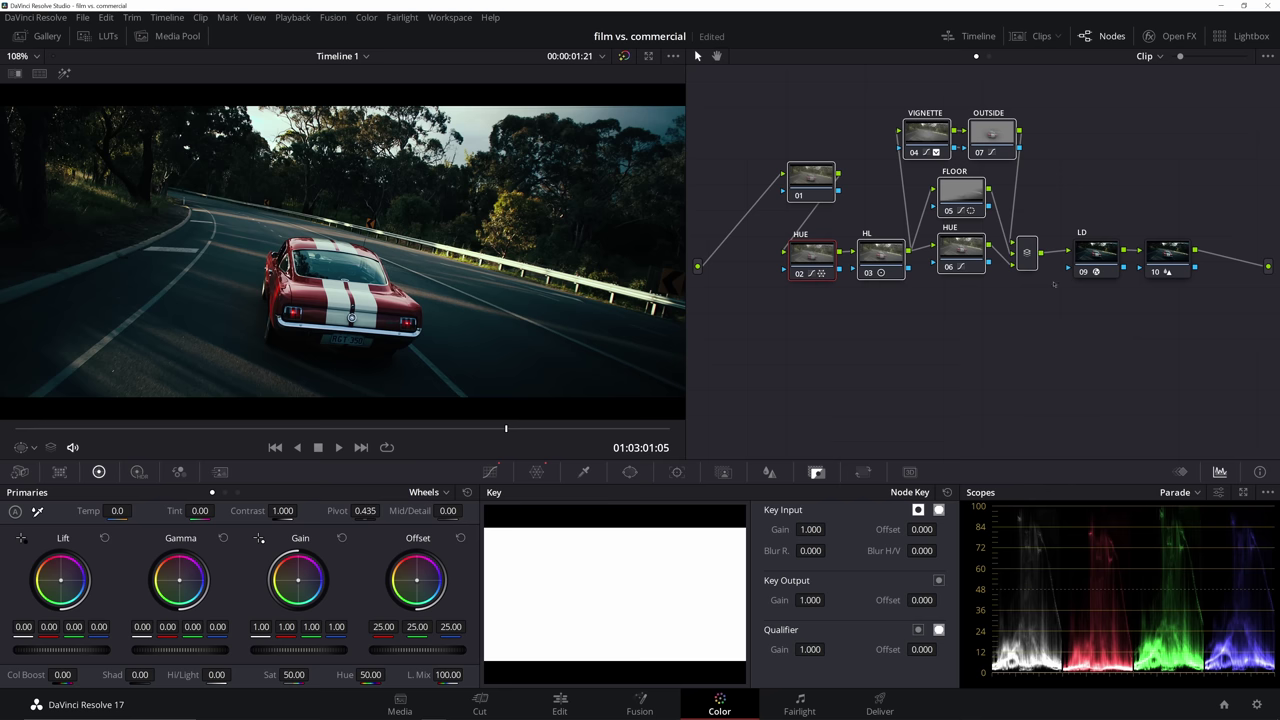
key(Delete)
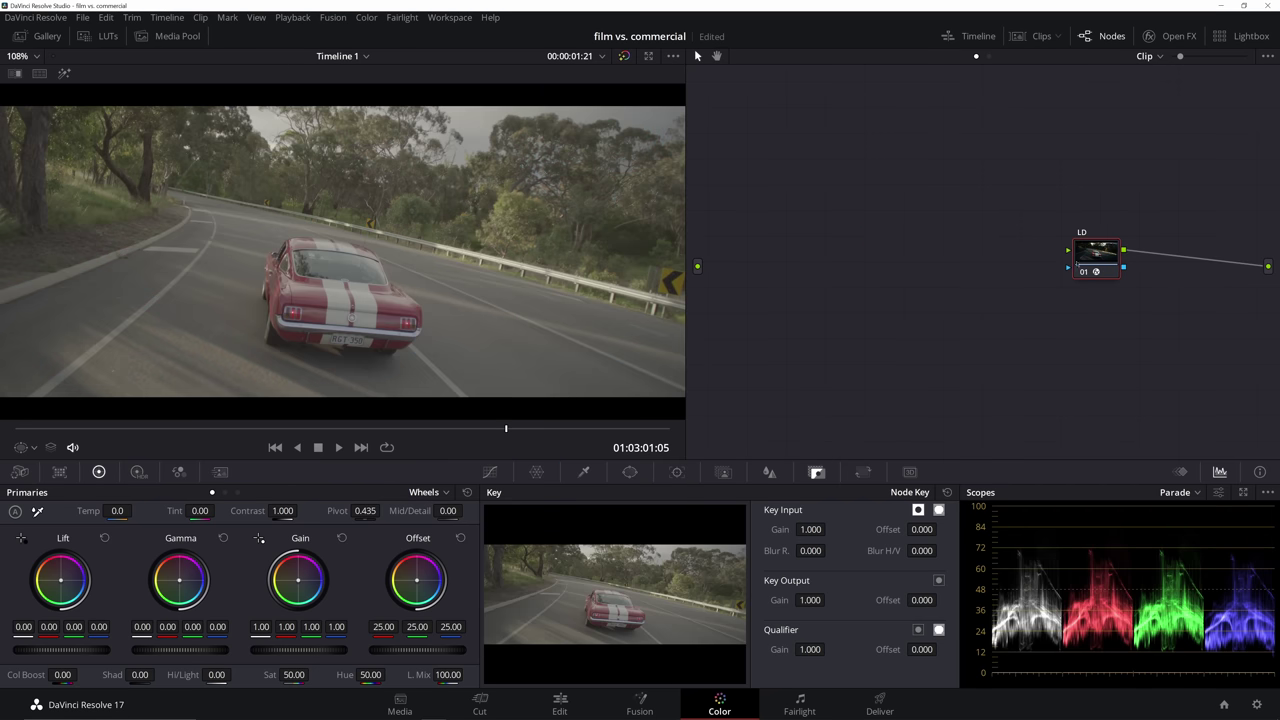
Connect the source input to the LD node and insert two blank serial nodes ahead of it.
drag(692, 266, 697, 266)
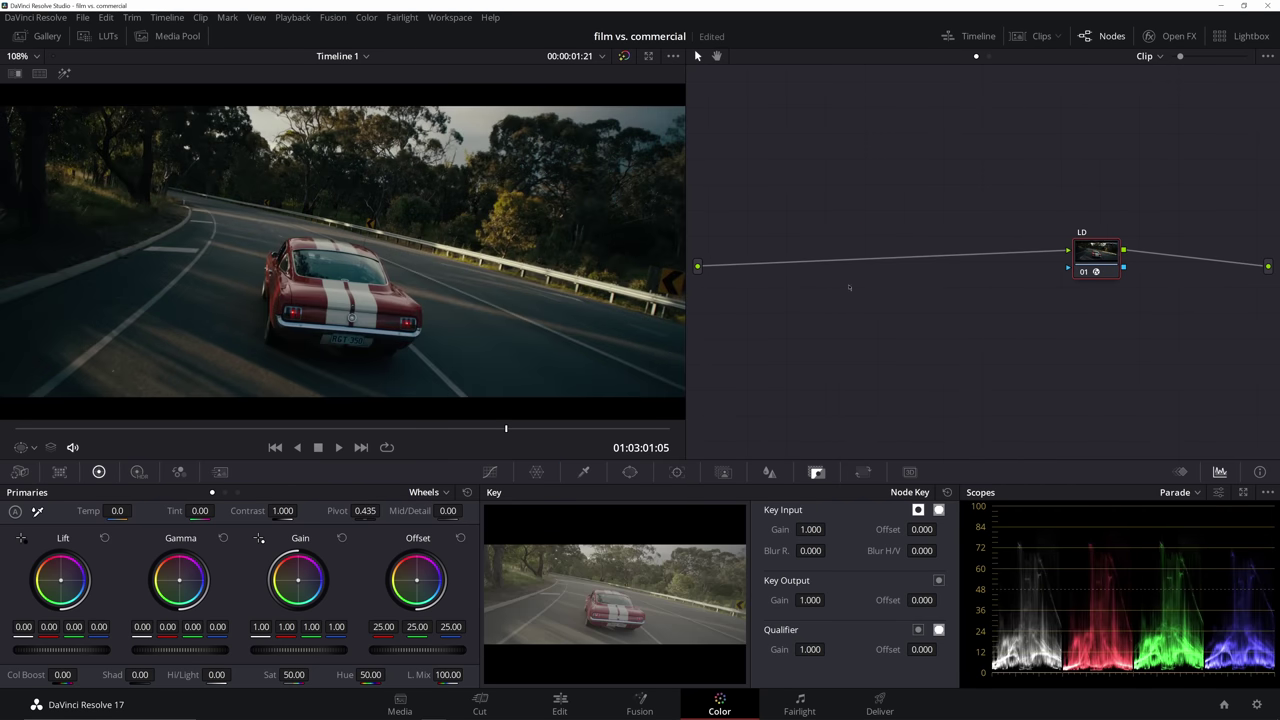
mouse_move(1074, 262)
mouse_down()
mouse_move(1088, 263)
mouse_move(1081, 271)
mouse_up()
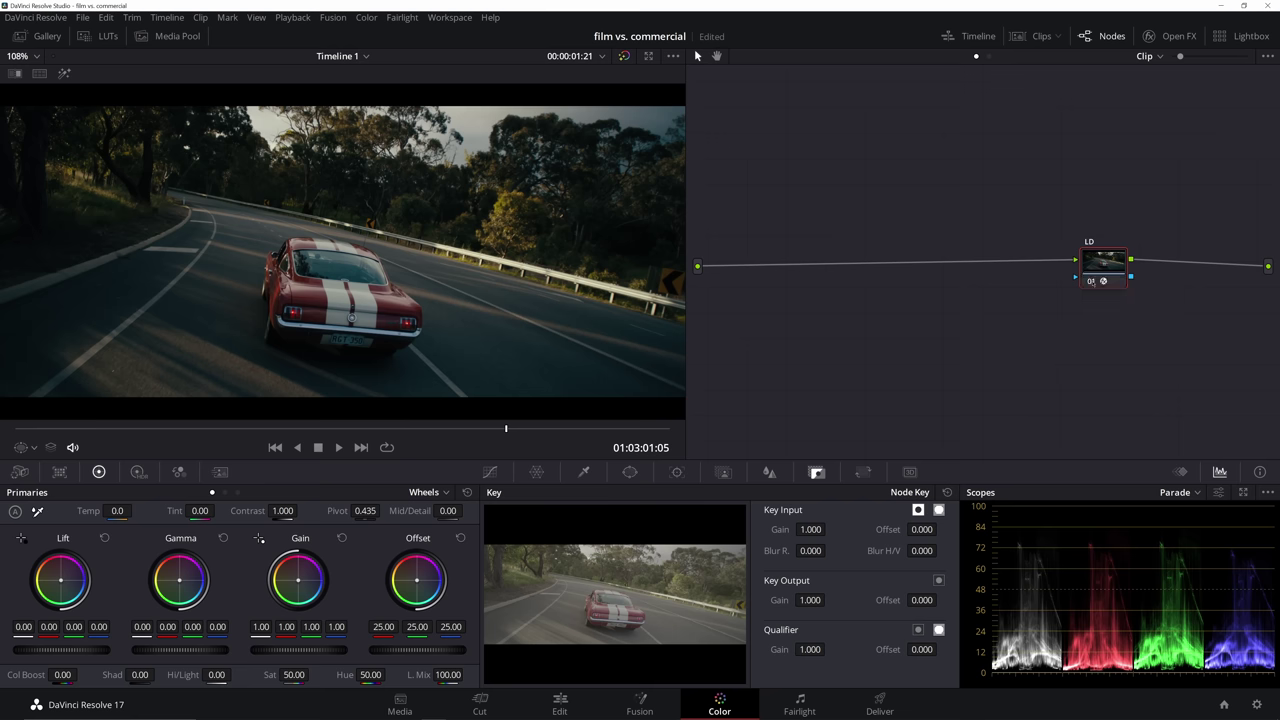
key(shift+s)
key(shift+s)
drag(1104, 360, 868, 260)
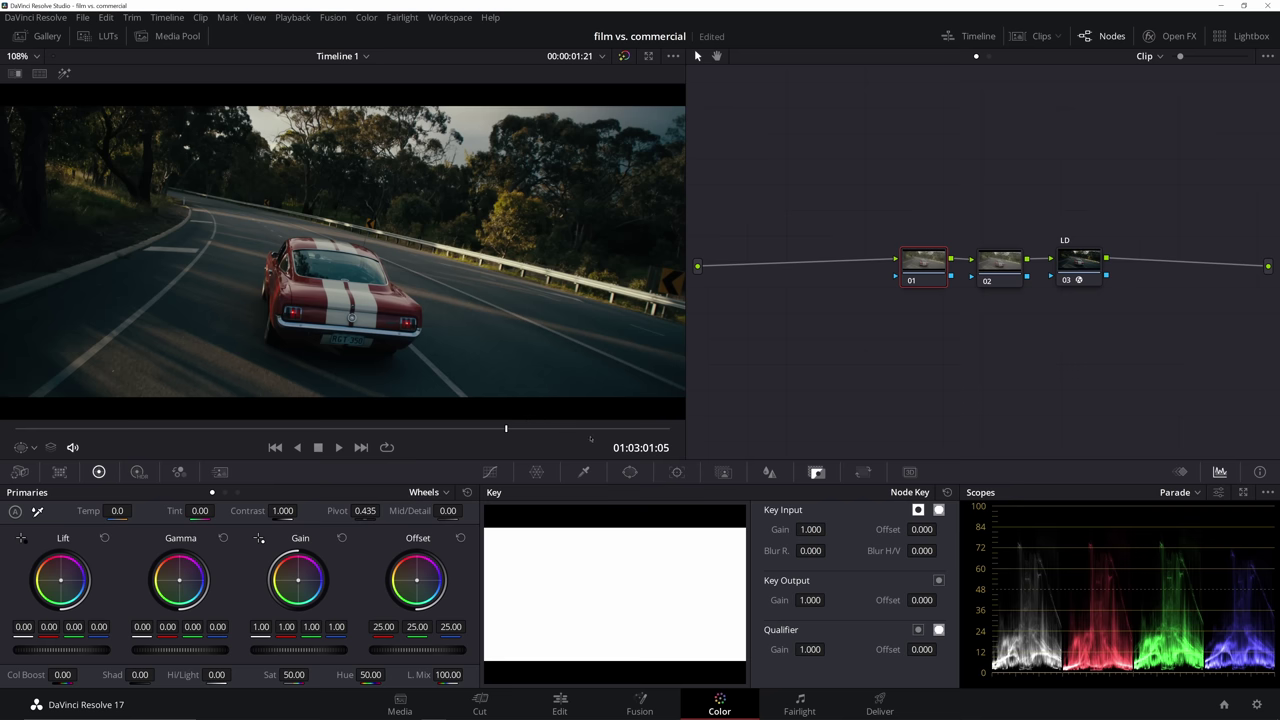
Scrub through the Mustang shot to review the look and return to its first frame.
drag(630, 428, 19, 412)
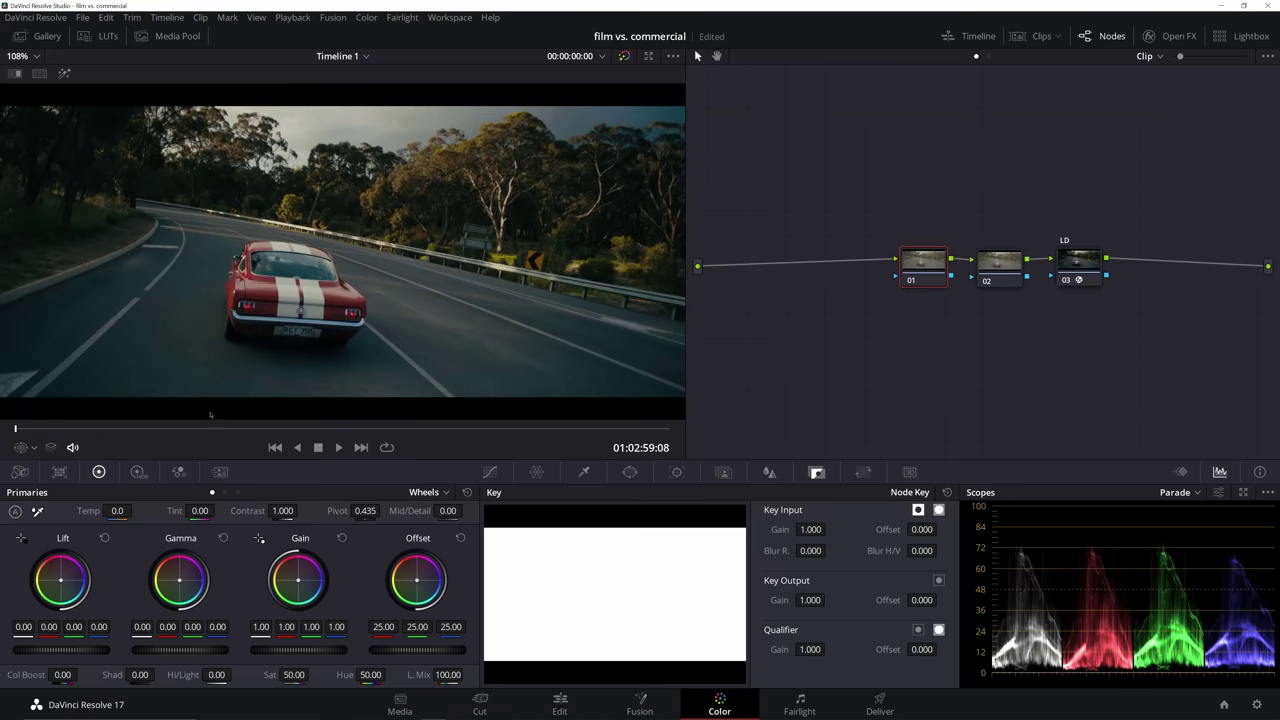
mouse_move(17, 429)
mouse_down()
mouse_move(363, 429)
mouse_move(1, 436)
mouse_up()
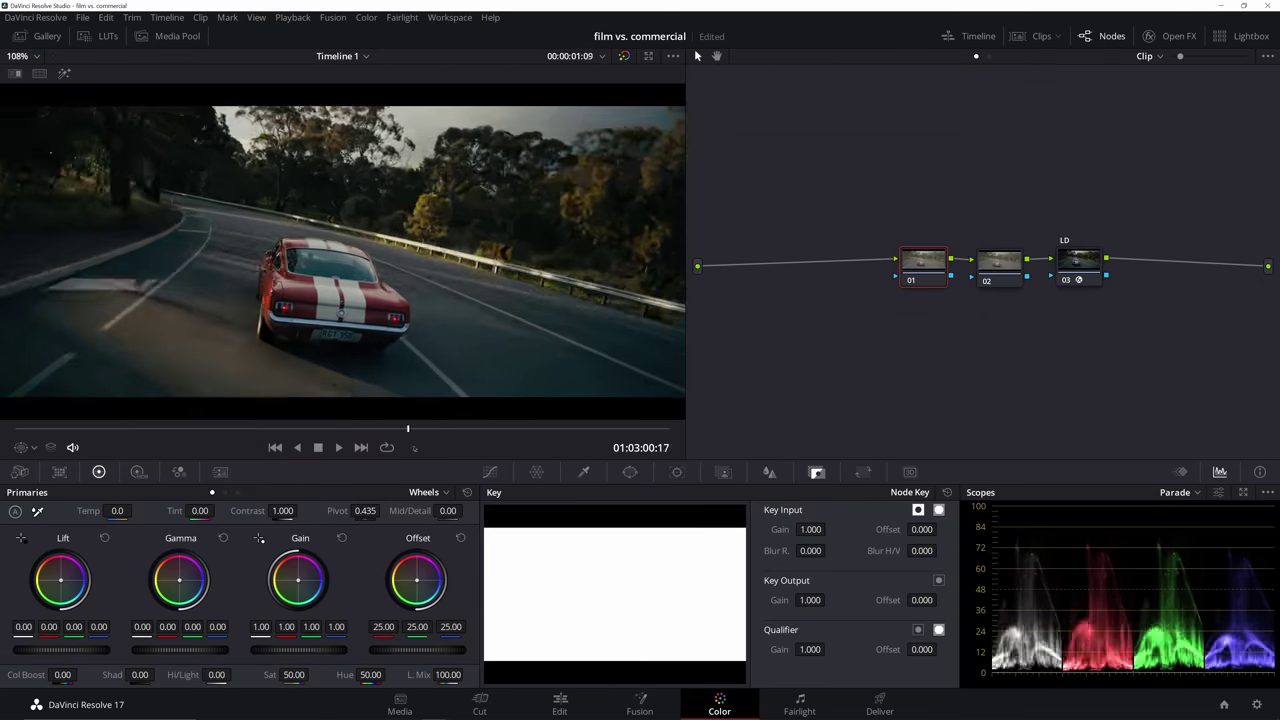
click(15, 428)
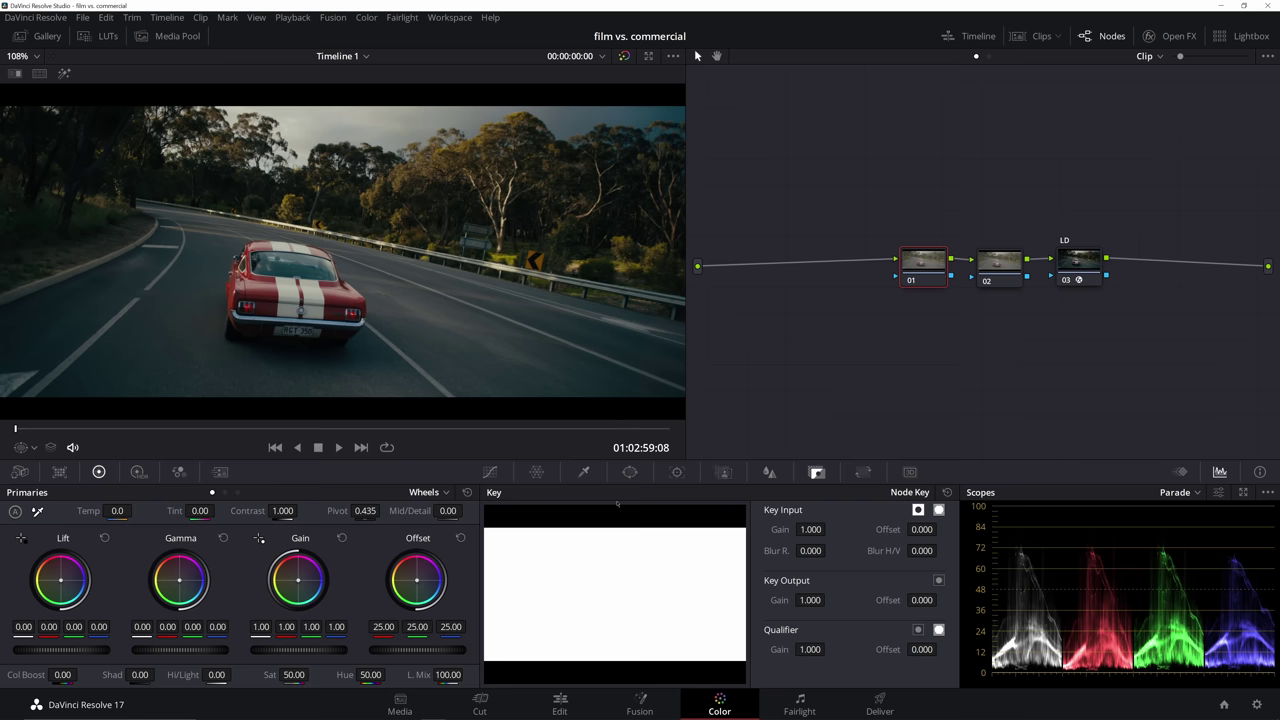
Set node 01's gain to 1.20, gamma to -0.08 and lift to 0.03, and label the node LGG.
drag(301, 651, 342, 651)
drag(180, 650, 162, 650)
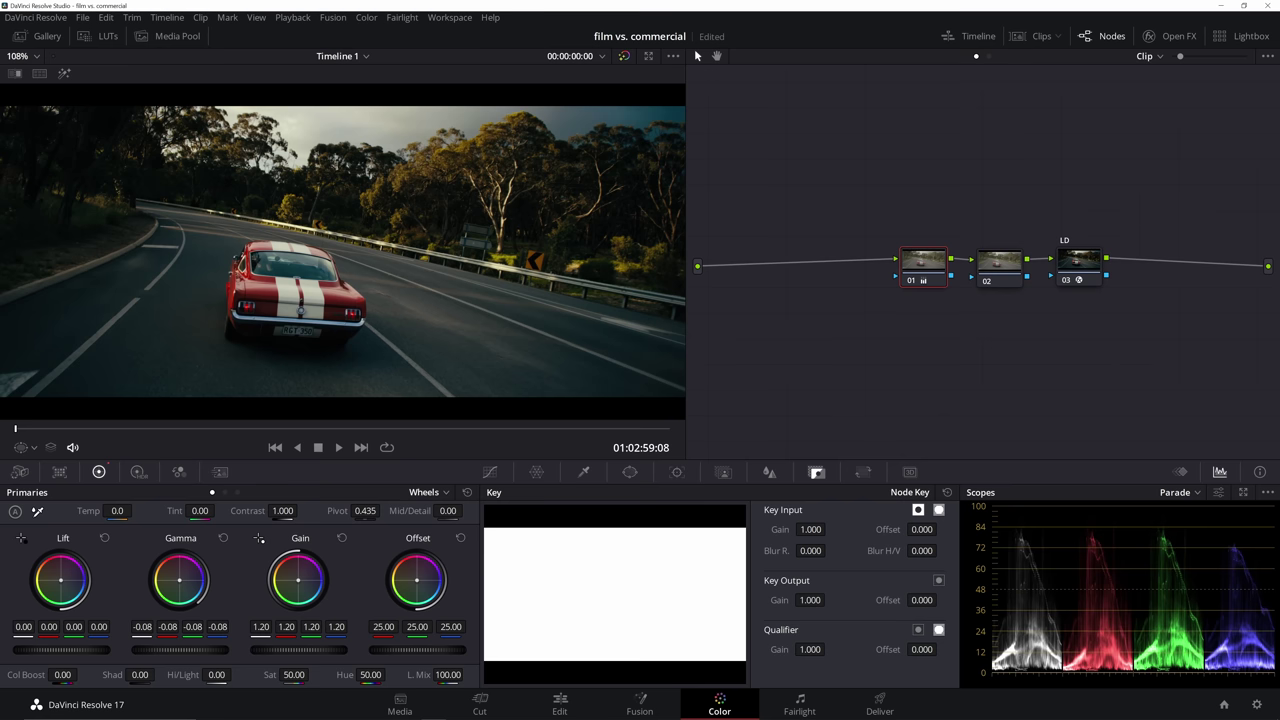
drag(85, 648, 85, 648)
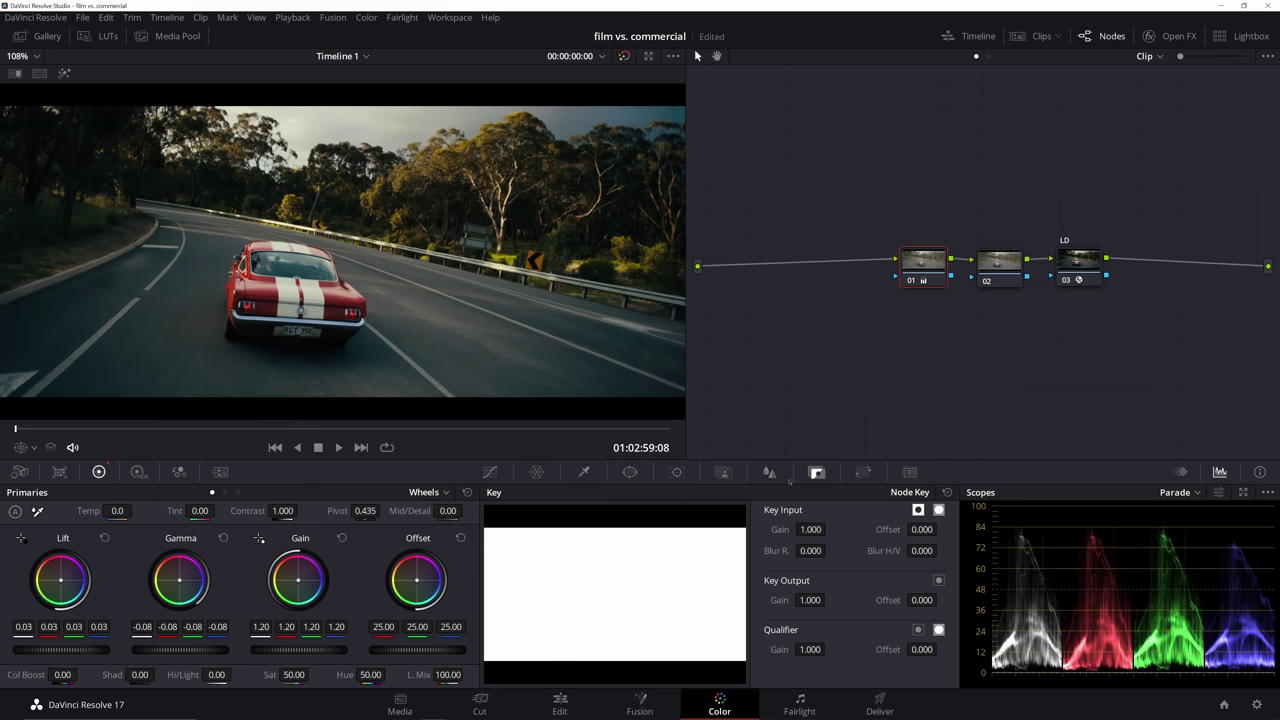
click(1068, 264)
click(940, 257)
text(LGG)
Show the effects library beside the node graph and reposition the nodes to fit the narrower space.
click(1076, 266)
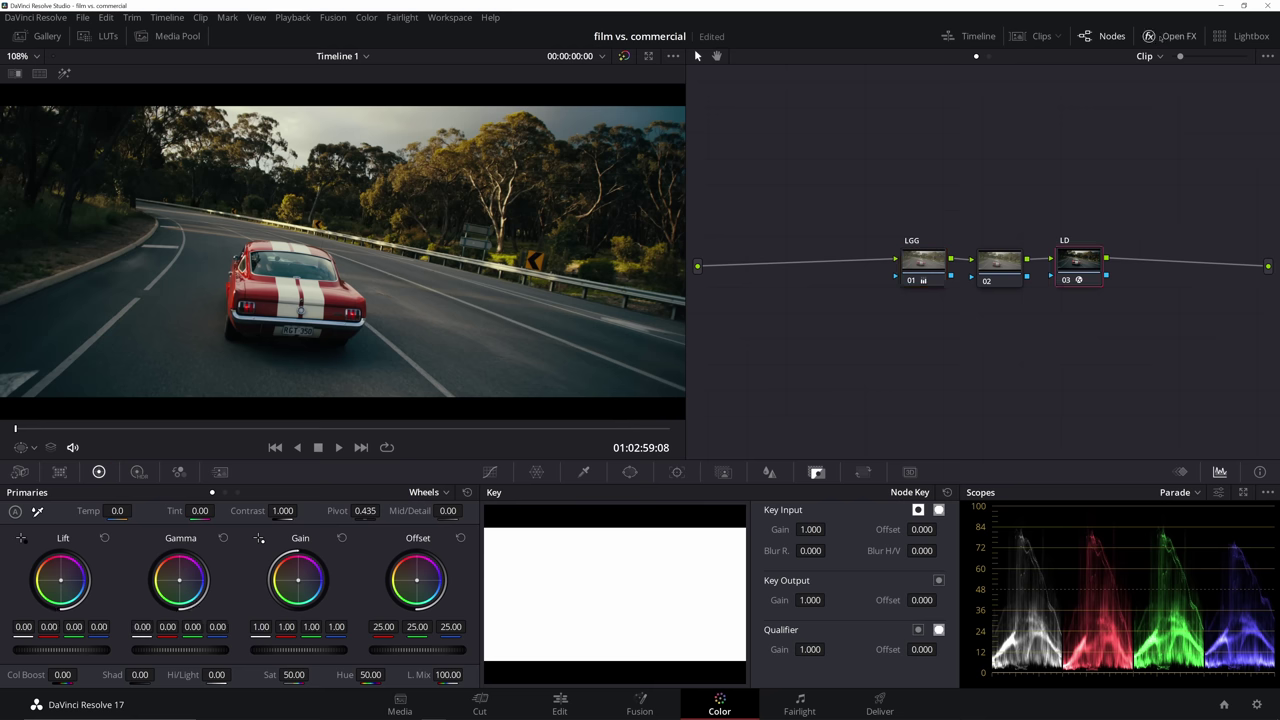
click(1163, 36)
drag(873, 203, 1010, 314)
drag(958, 262, 856, 230)
Compare the shot with gallery reference stills such as 1.7.1, 1.11.1, 1.10.1 and 1.5.1, then close the comparison and the gallery.
click(42, 36)
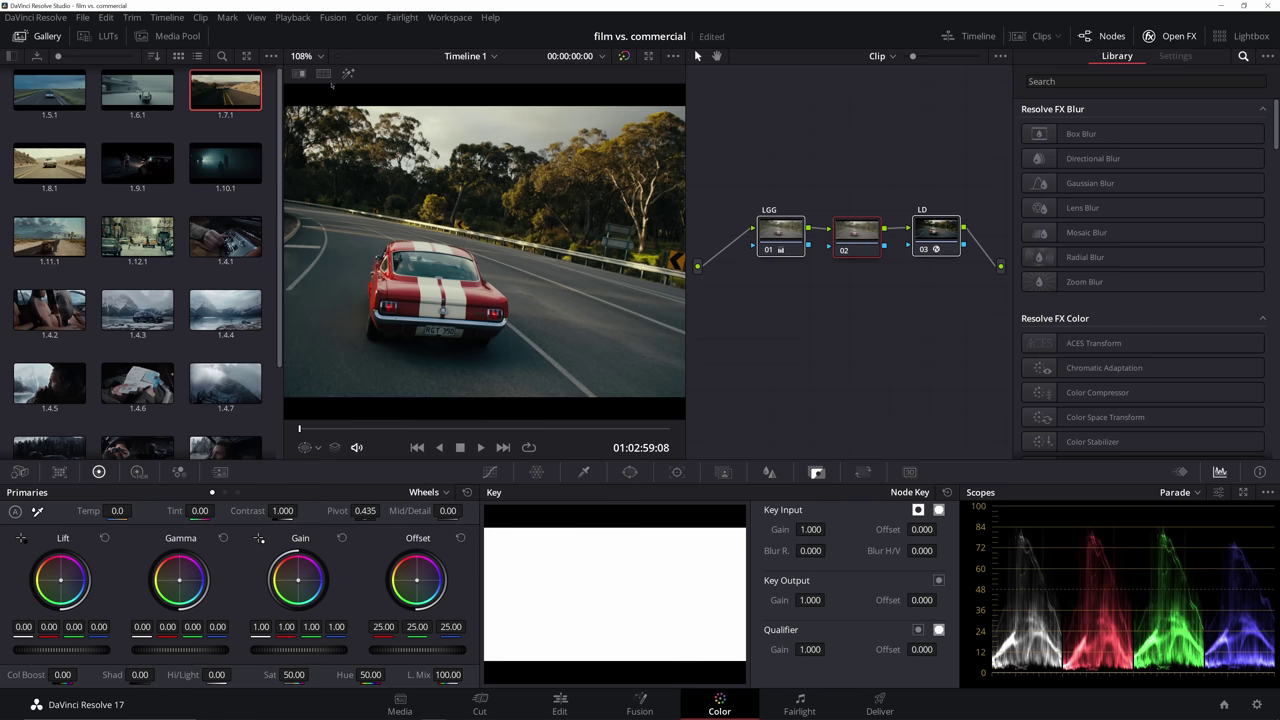
click(298, 73)
scroll(345, 250, down, 3)
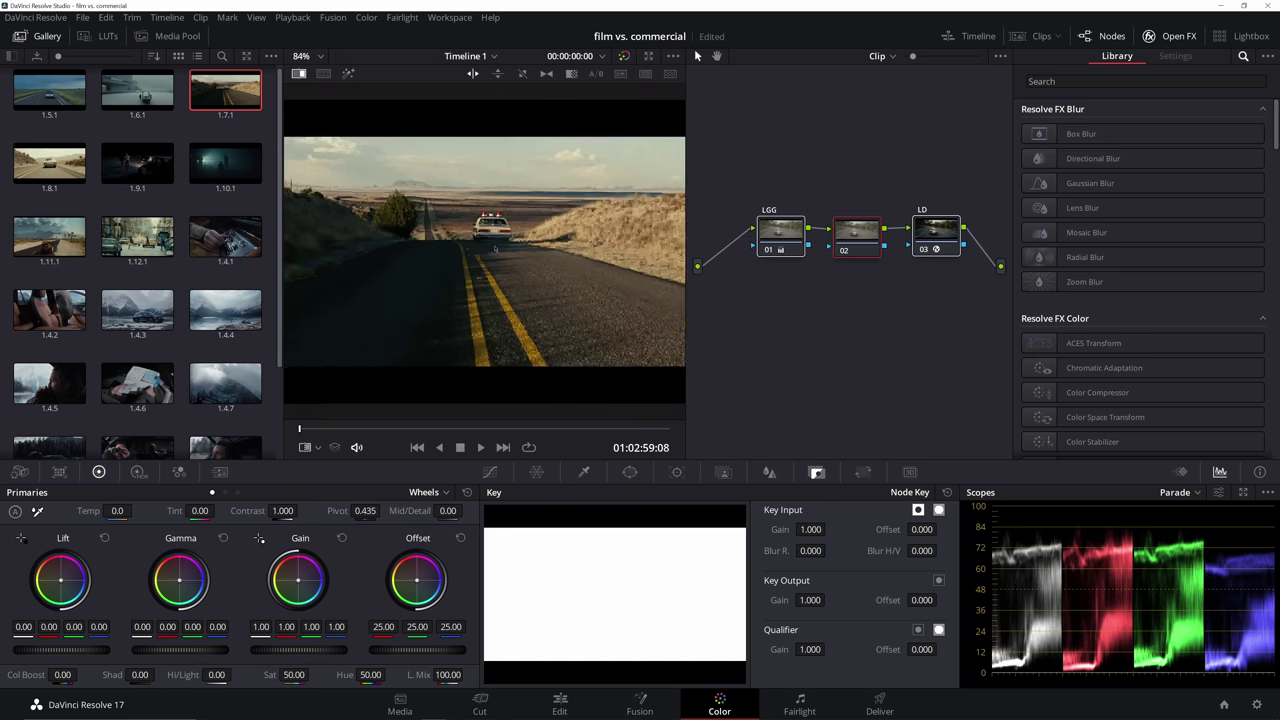
click(62, 237)
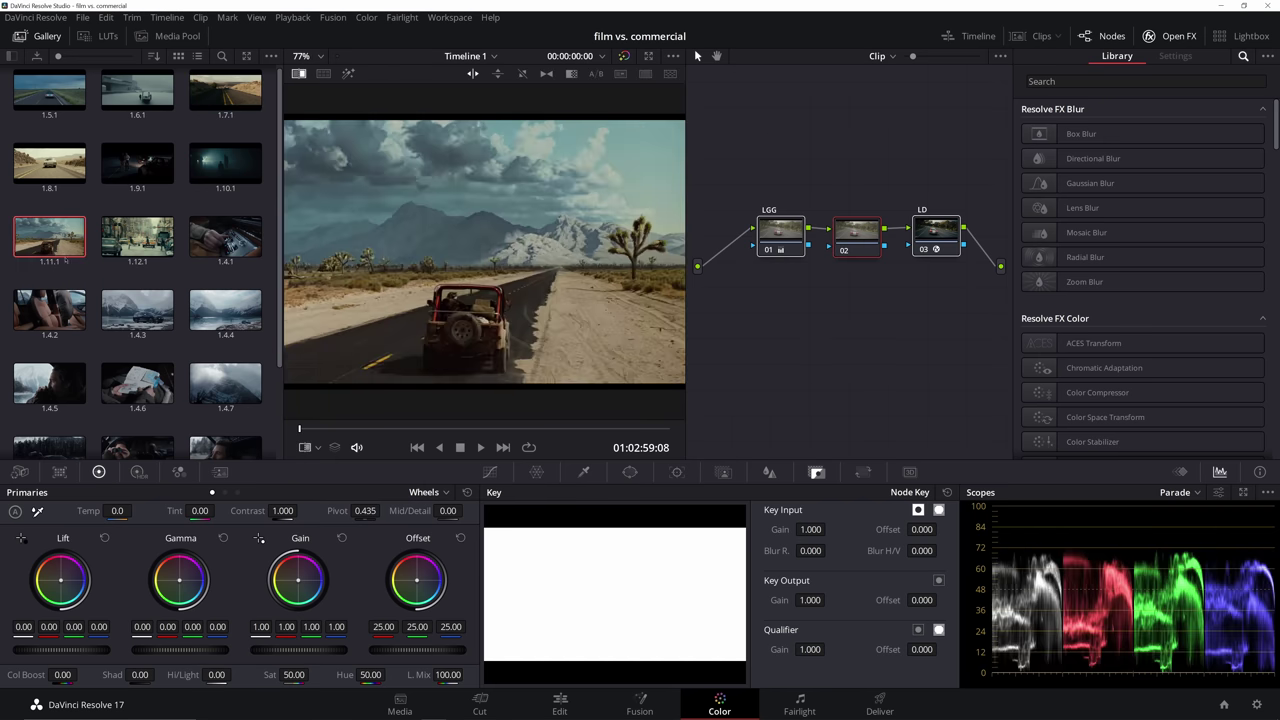
scroll(83, 207, down, 2)
scroll(83, 207, up, 2)
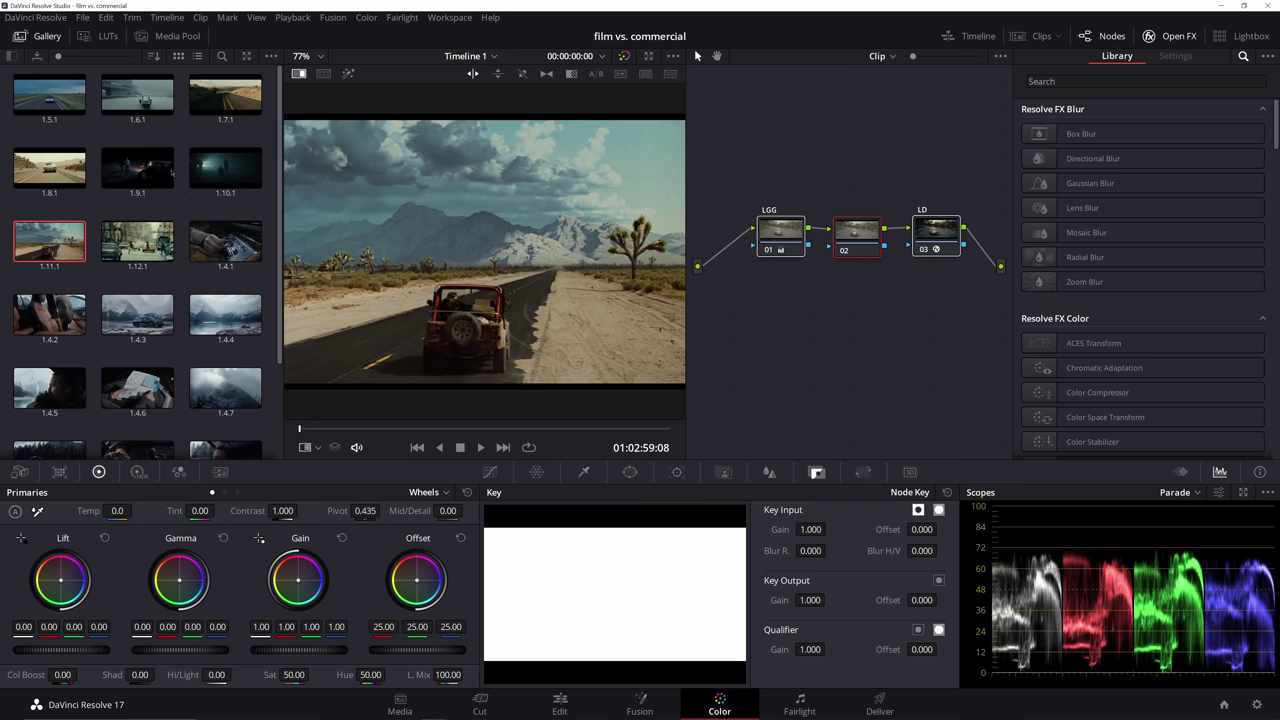
click(144, 165)
click(236, 168)
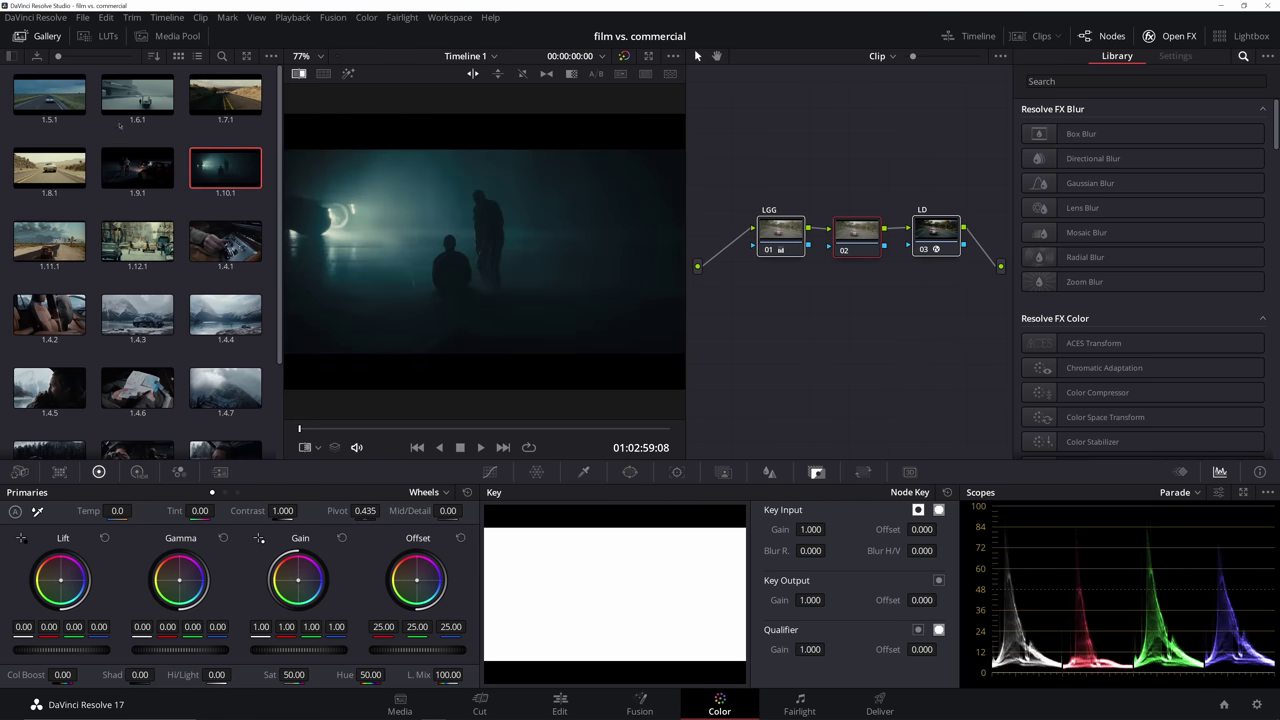
click(137, 95)
click(49, 168)
right_click(59, 97)
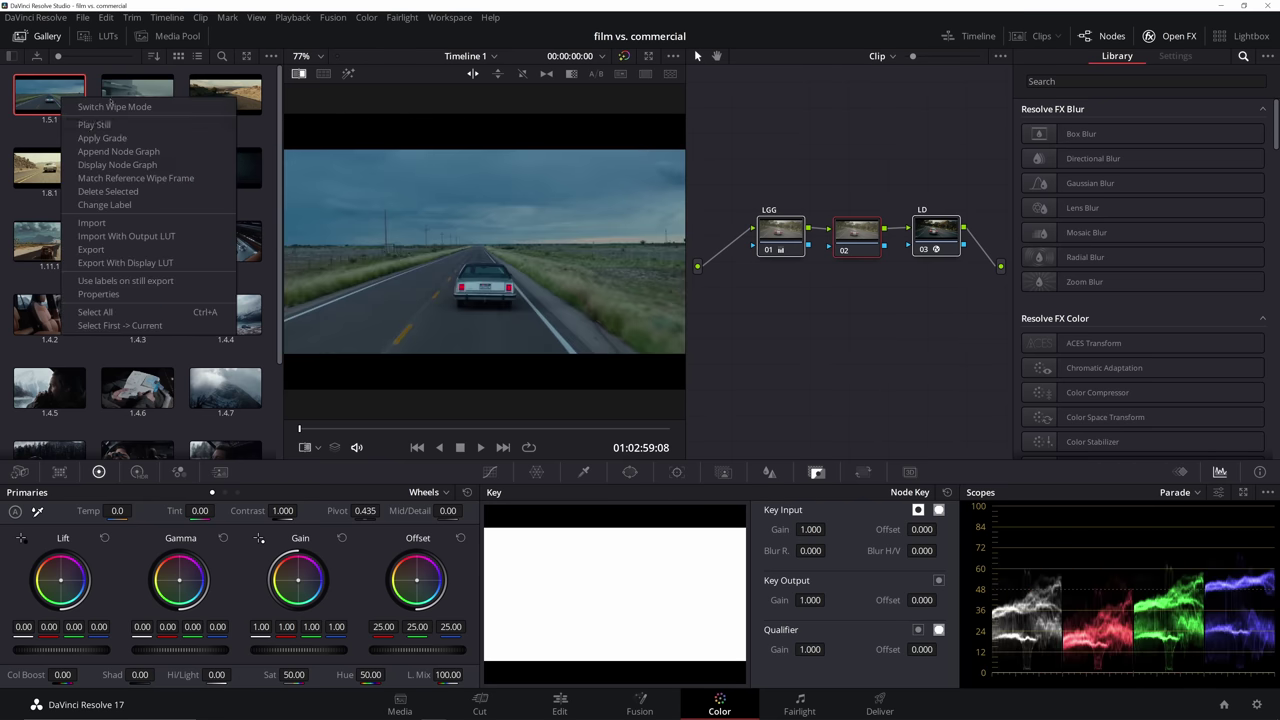
click(57, 96)
click(298, 73)
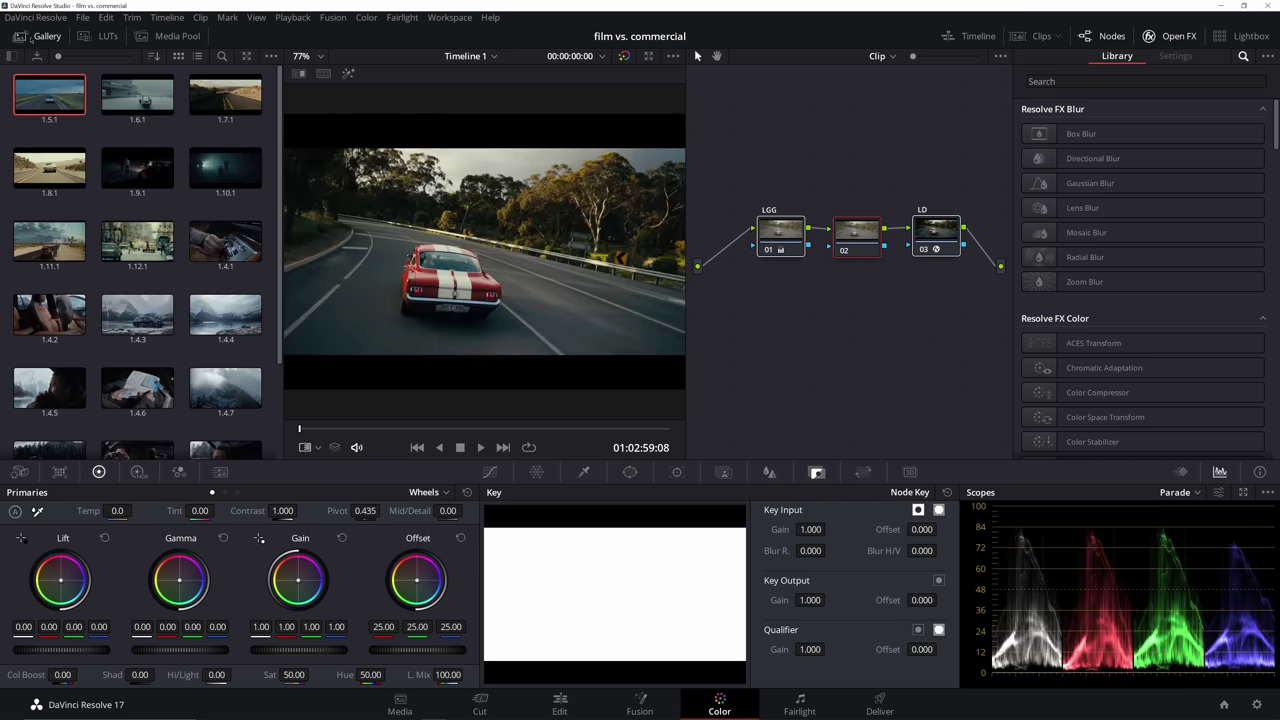
click(22, 36)
Enable post processing in the LD node's Look Designer settings and raise the FPE intensity.
click(944, 232)
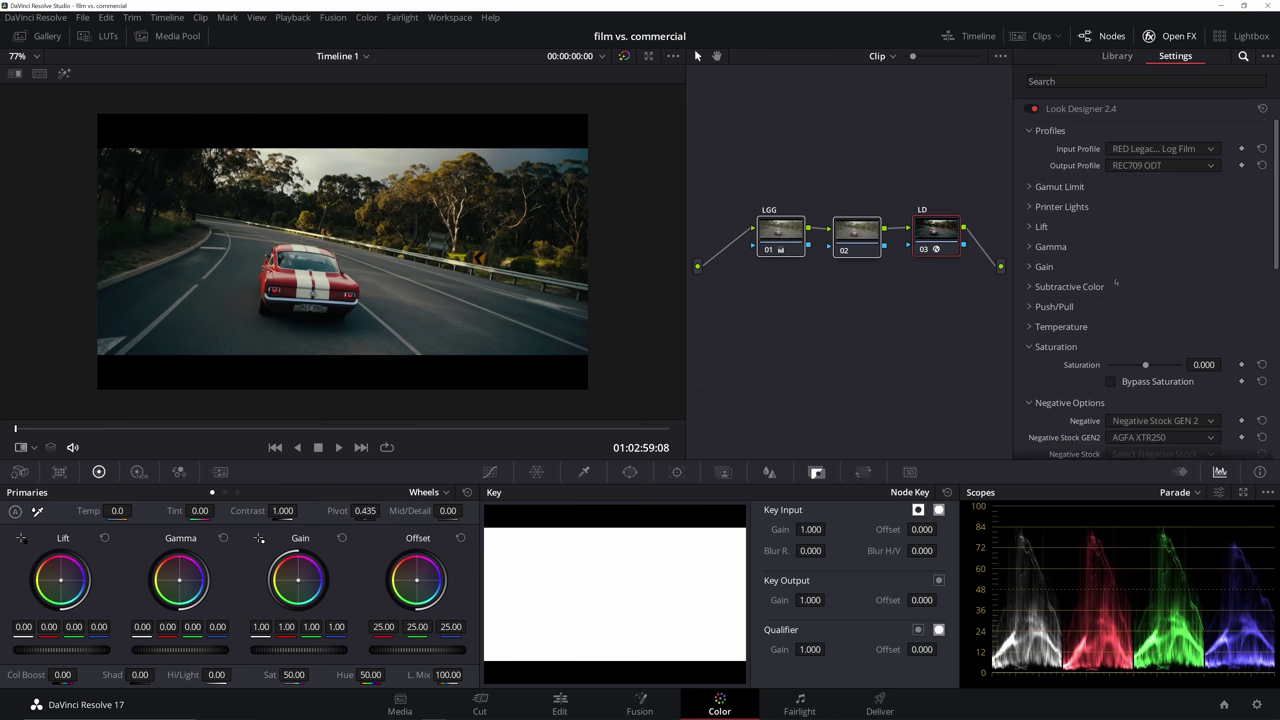
scroll(1035, 254, down, 10)
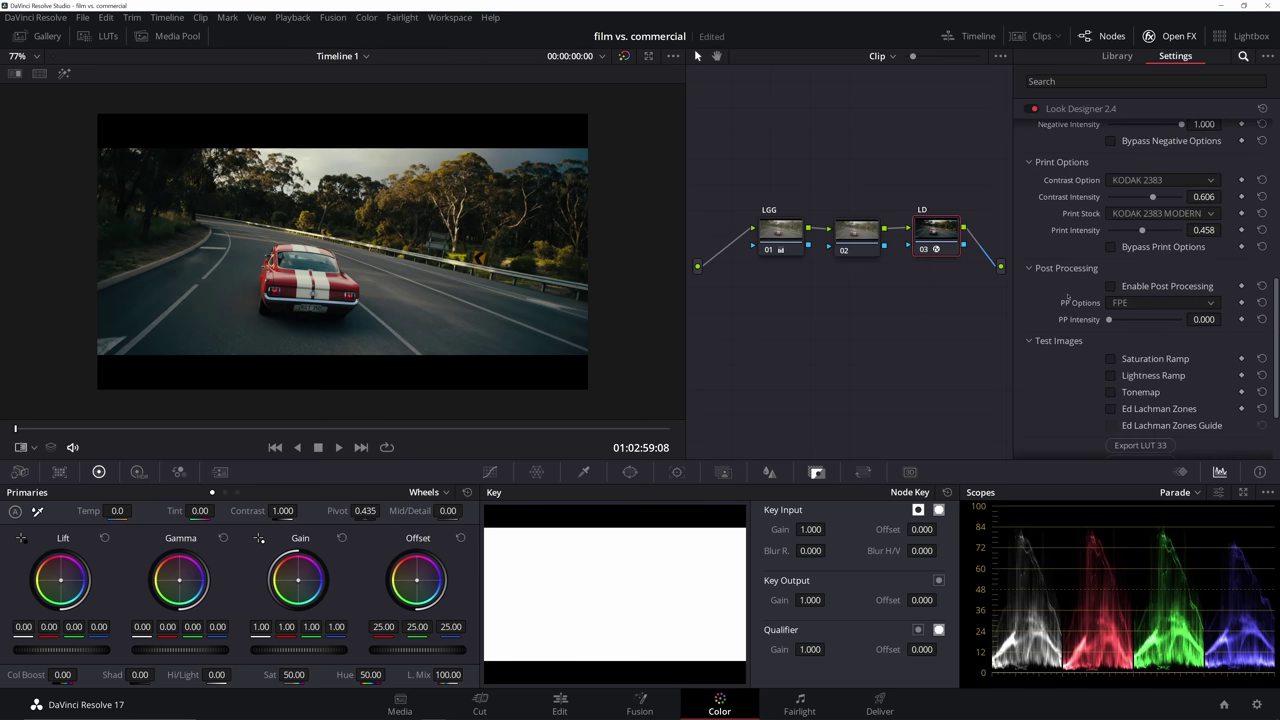
click(1110, 287)
drag(1108, 319, 1143, 334)
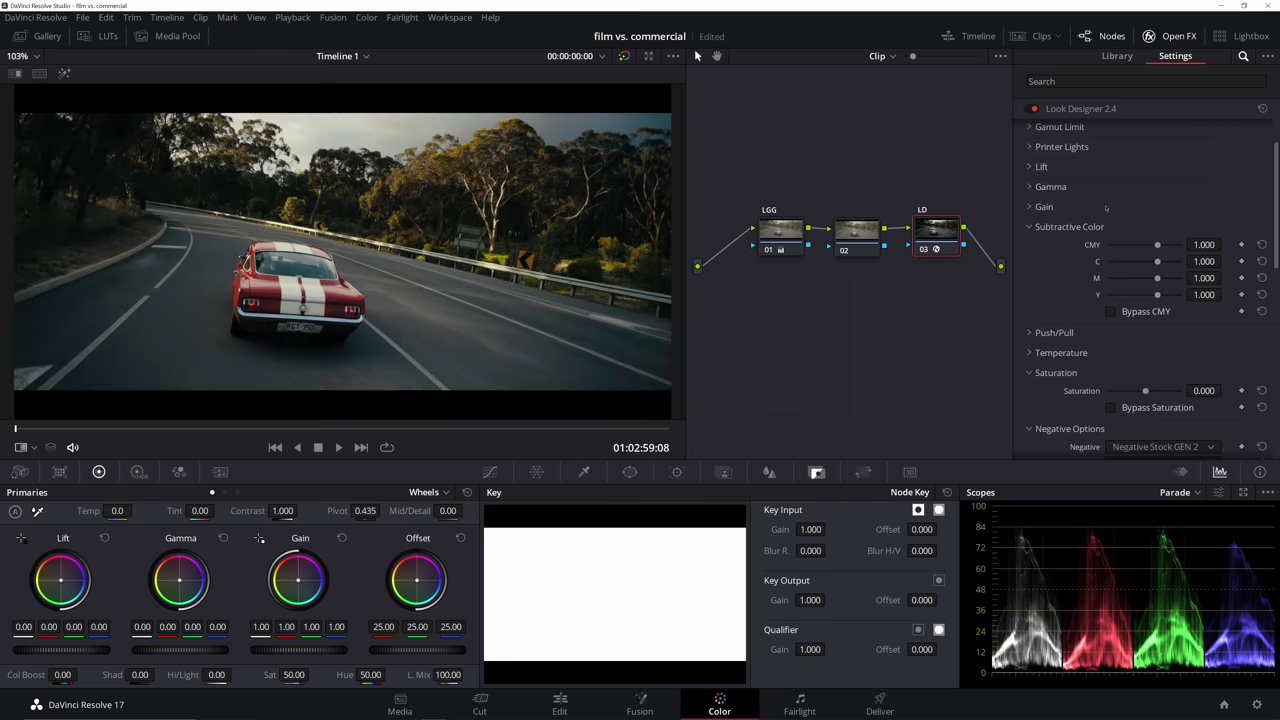
Set LD's subtractive colour to C 1.050, M 1.042 and Y 1.031, and compare it with CMY bypassed.
drag(1204, 261, 1225, 261)
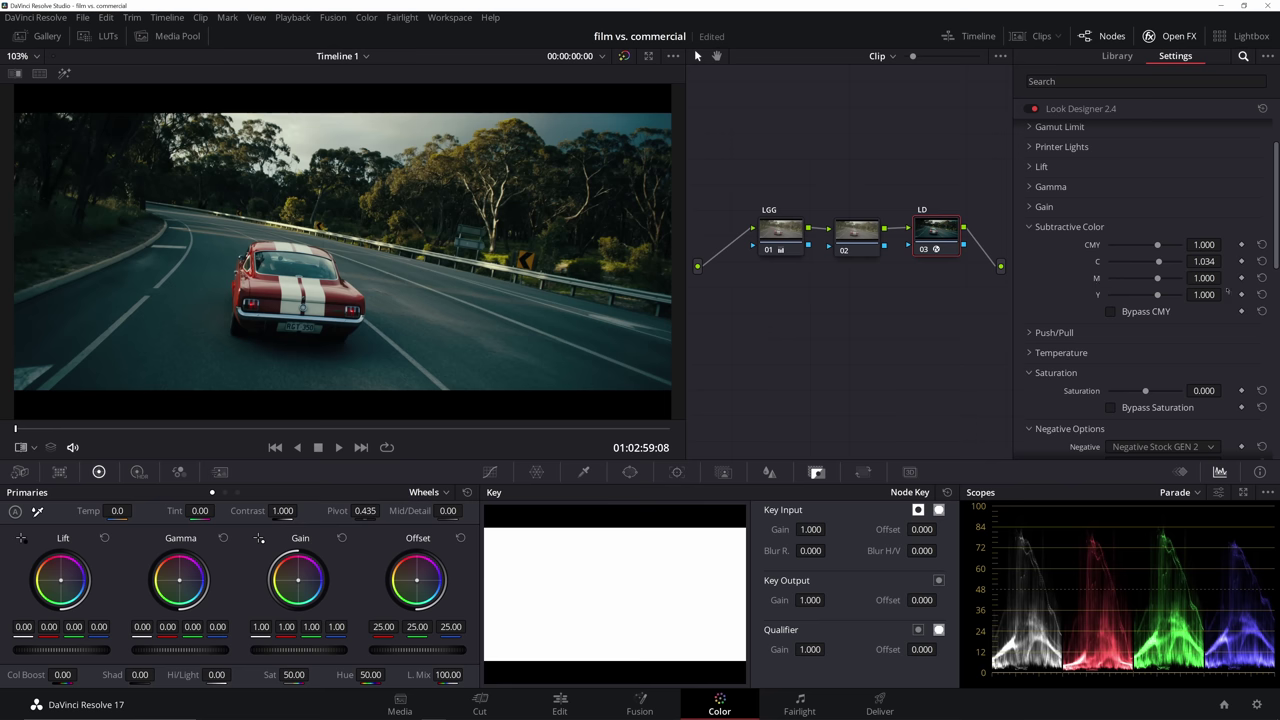
mouse_move(1208, 276)
mouse_down()
mouse_move(1225, 277)
mouse_move(1212, 294)
mouse_move(1225, 294)
mouse_move(1210, 261)
mouse_move(1225, 261)
mouse_up()
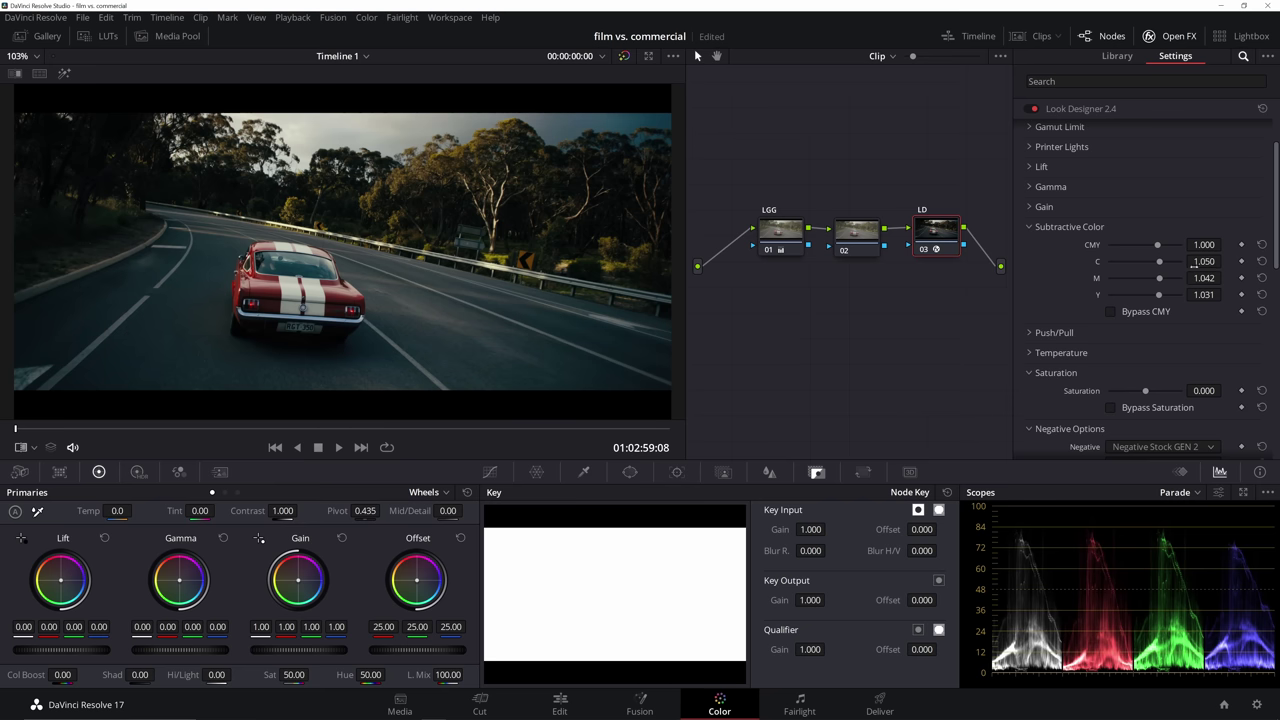
click(1157, 311)
click(1157, 311)
click(1157, 311)
click(1161, 311)
Set LD's post-processing intensity to 0.486, revisit the saturation setting and close the effect settings.
scroll(1052, 333, down, 4)
scroll(1080, 350, up, 3)
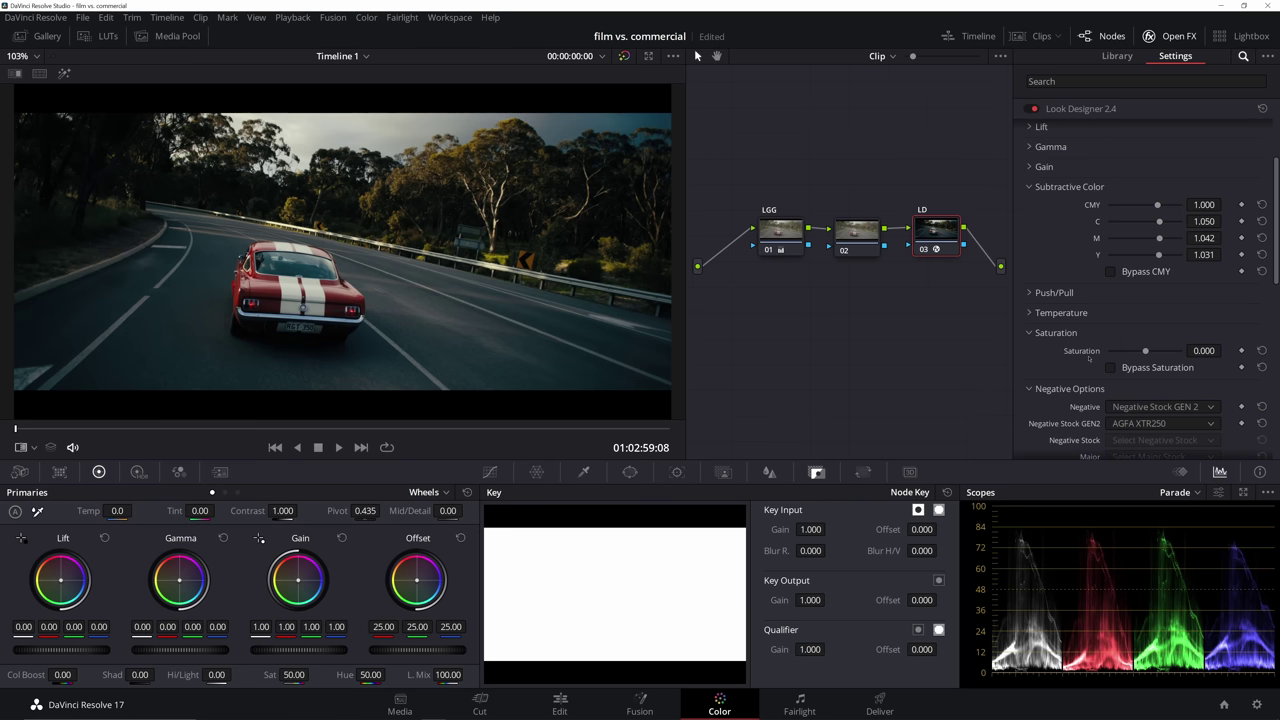
scroll(1120, 330, down, 8)
drag(1140, 366, 1144, 366)
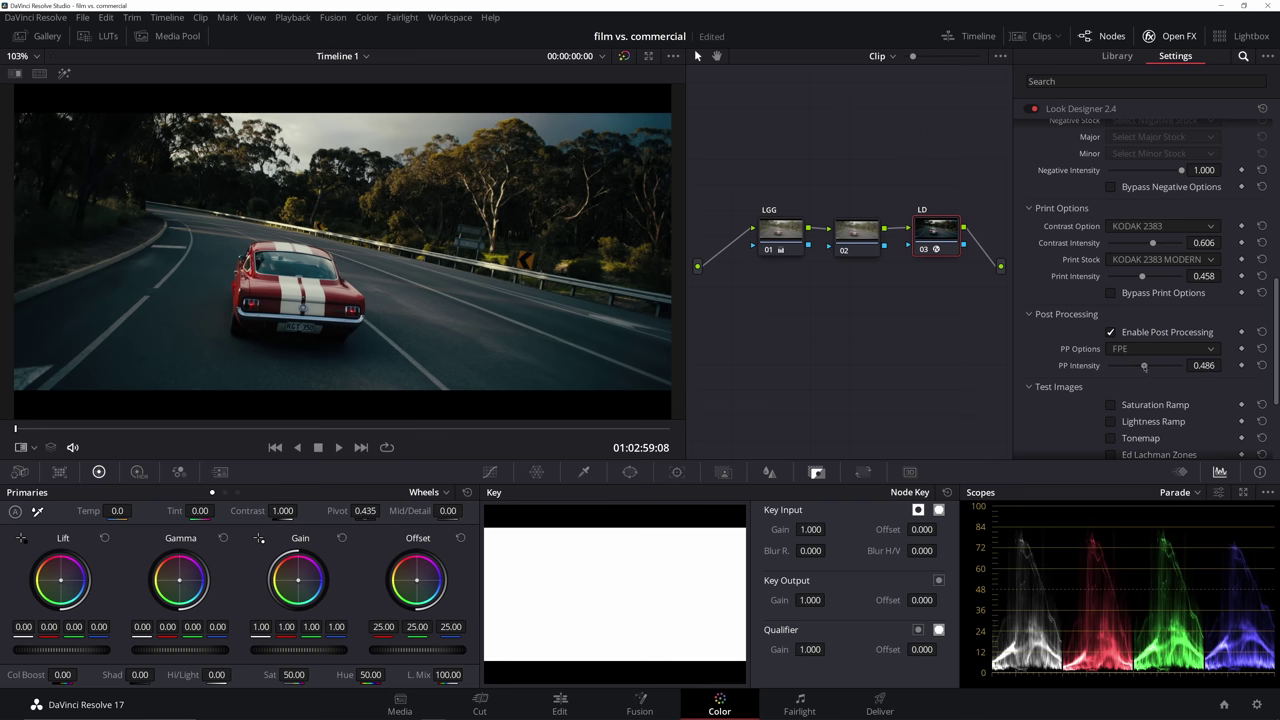
scroll(1058, 281, up, 5)
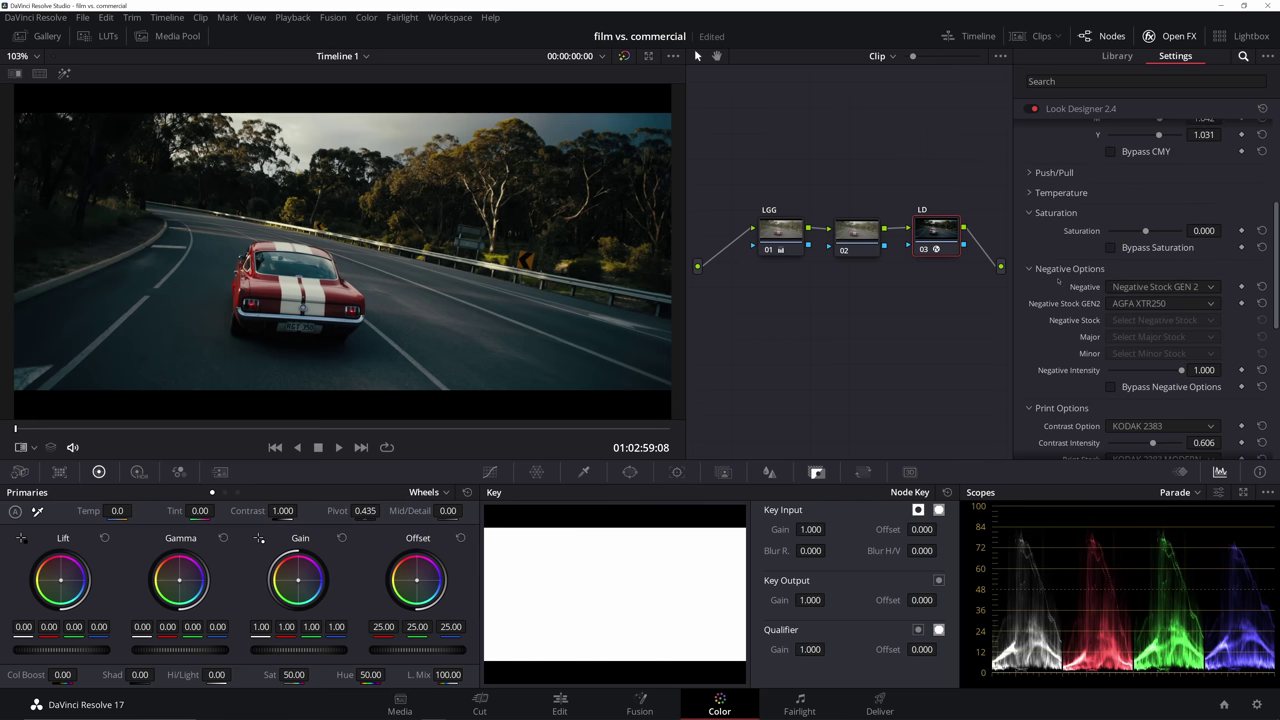
drag(1204, 231, 1204, 232)
click(1175, 40)
Label node 02 as CURVES.
click(898, 232)
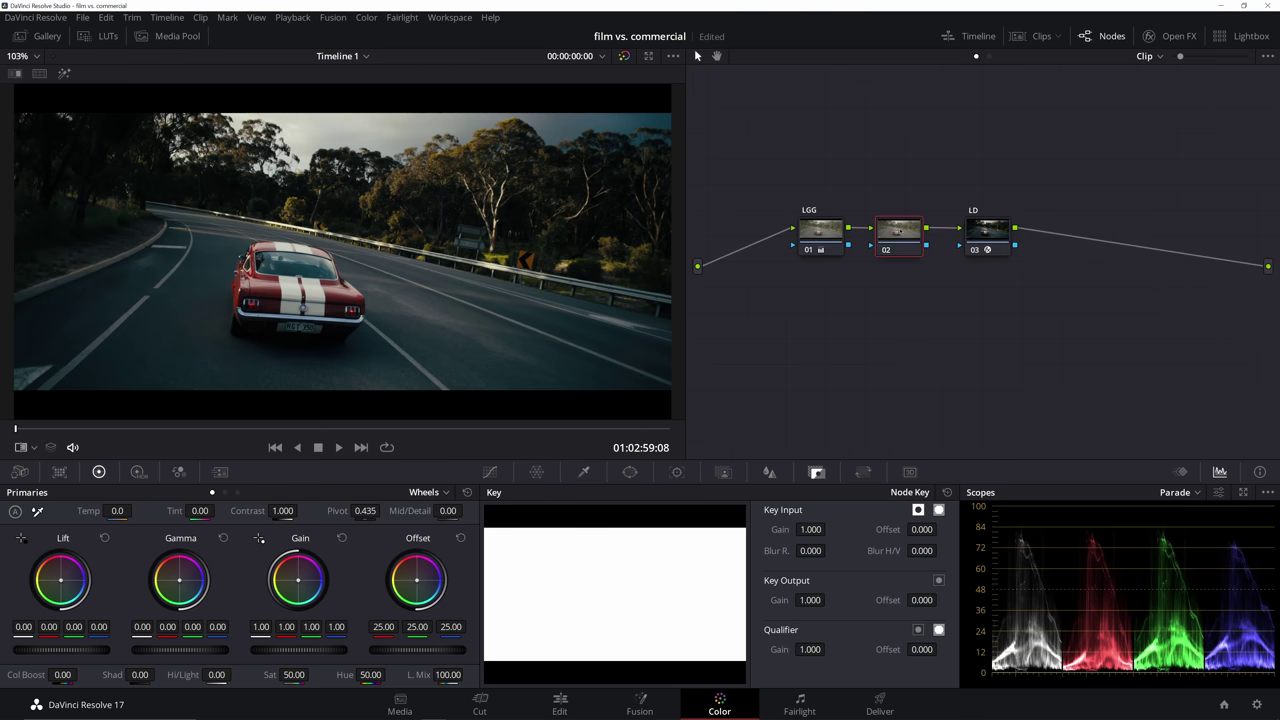
text(CURVES)
key(Return)
Adjust the CURVES node's Hue Vs Hue curve and slightly boost the red-to-orange range on its Hue Vs Sat curve.
click(490, 472)
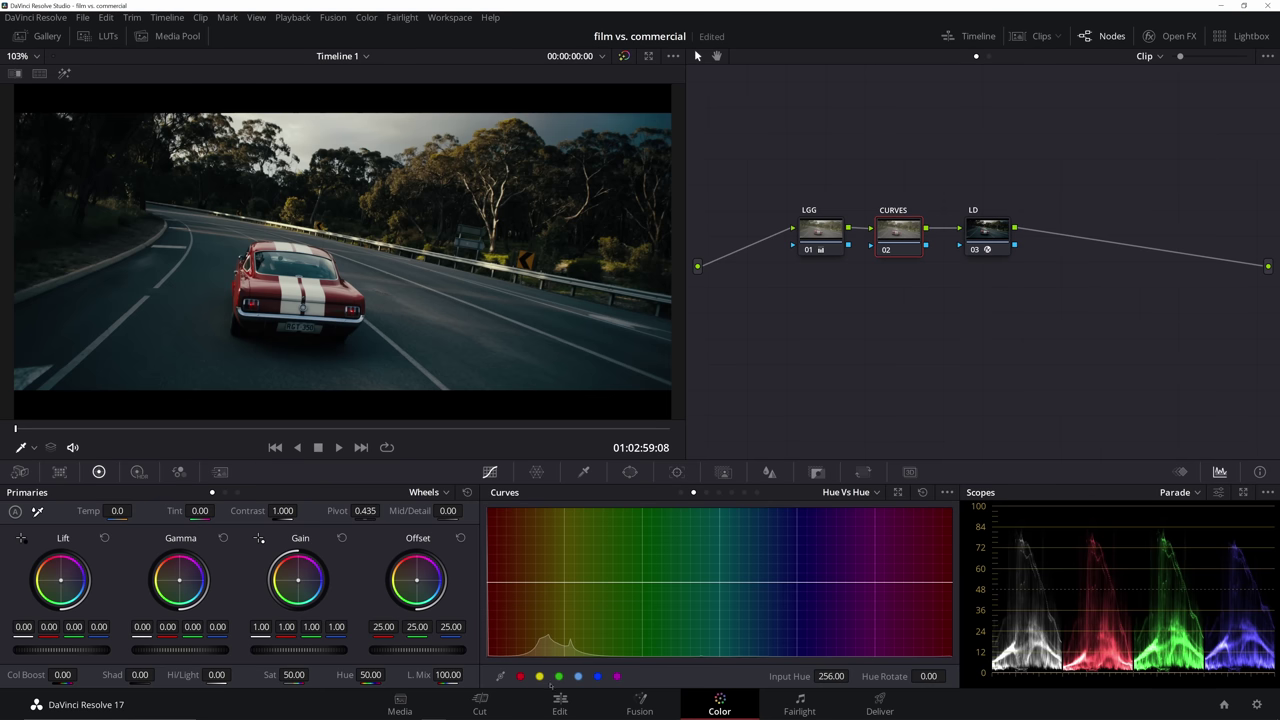
click(521, 677)
mouse_move(563, 582)
mouse_down()
mouse_move(585, 579)
mouse_move(540, 580)
mouse_move(576, 582)
mouse_move(565, 581)
mouse_up()
click(706, 493)
click(540, 677)
drag(537, 578, 524, 576)
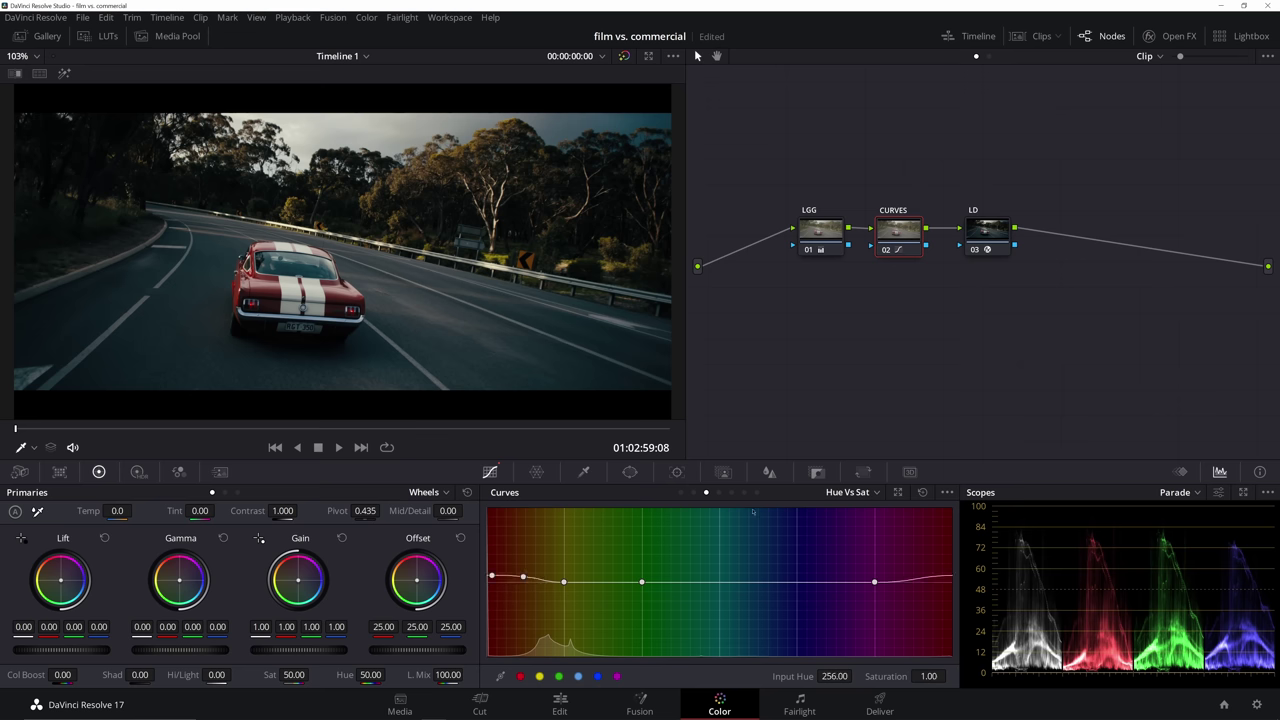
Lower the highlight end of the blue channel's custom curve and anchor it with a midtone point.
click(681, 492)
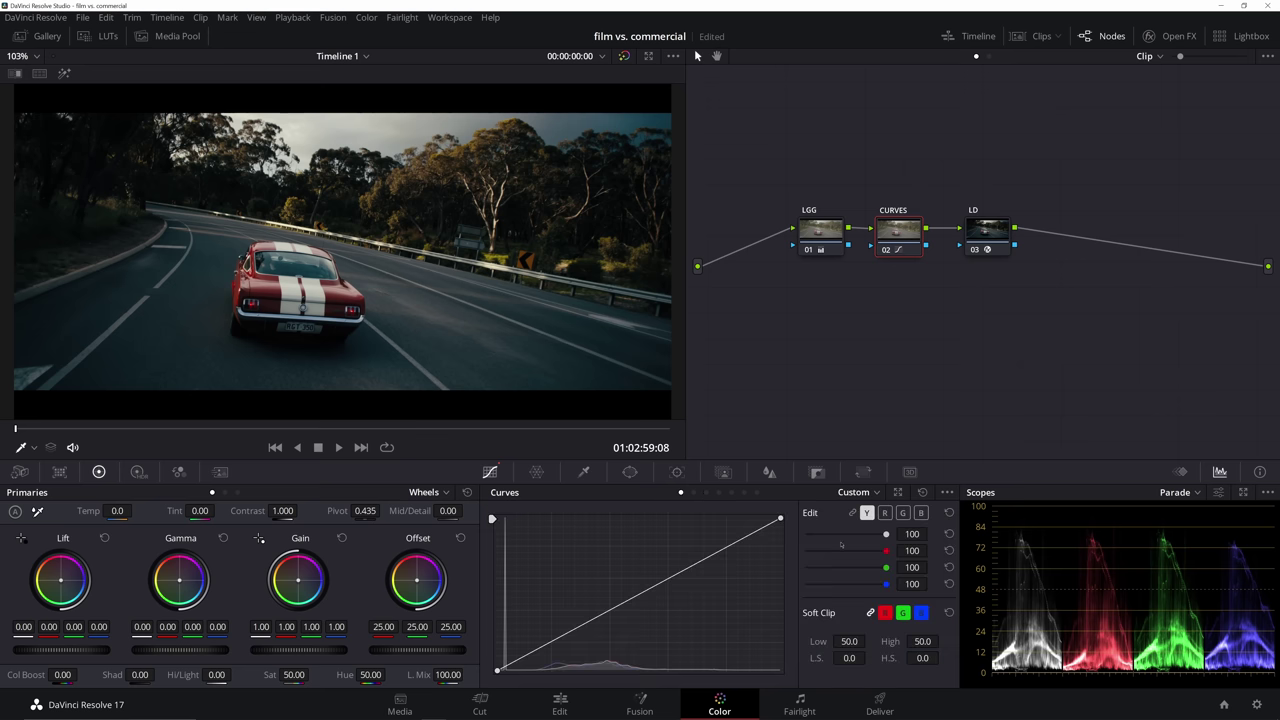
click(921, 512)
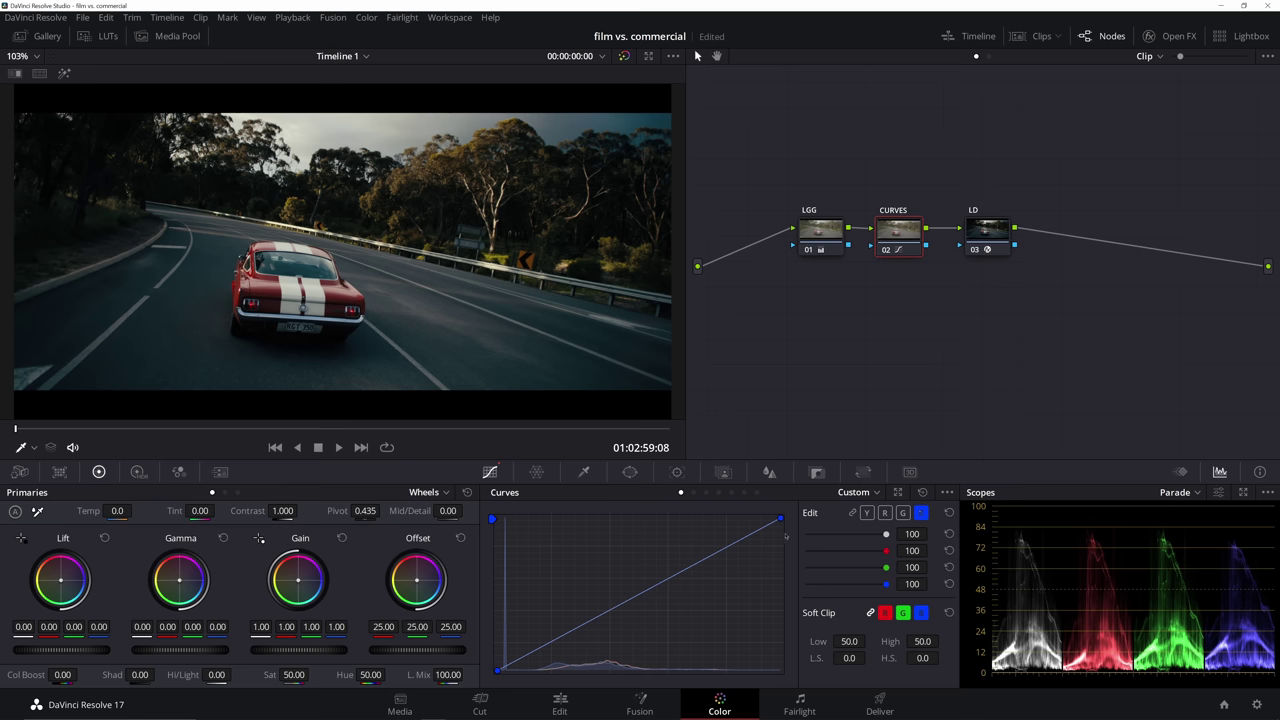
drag(780, 520, 783, 531)
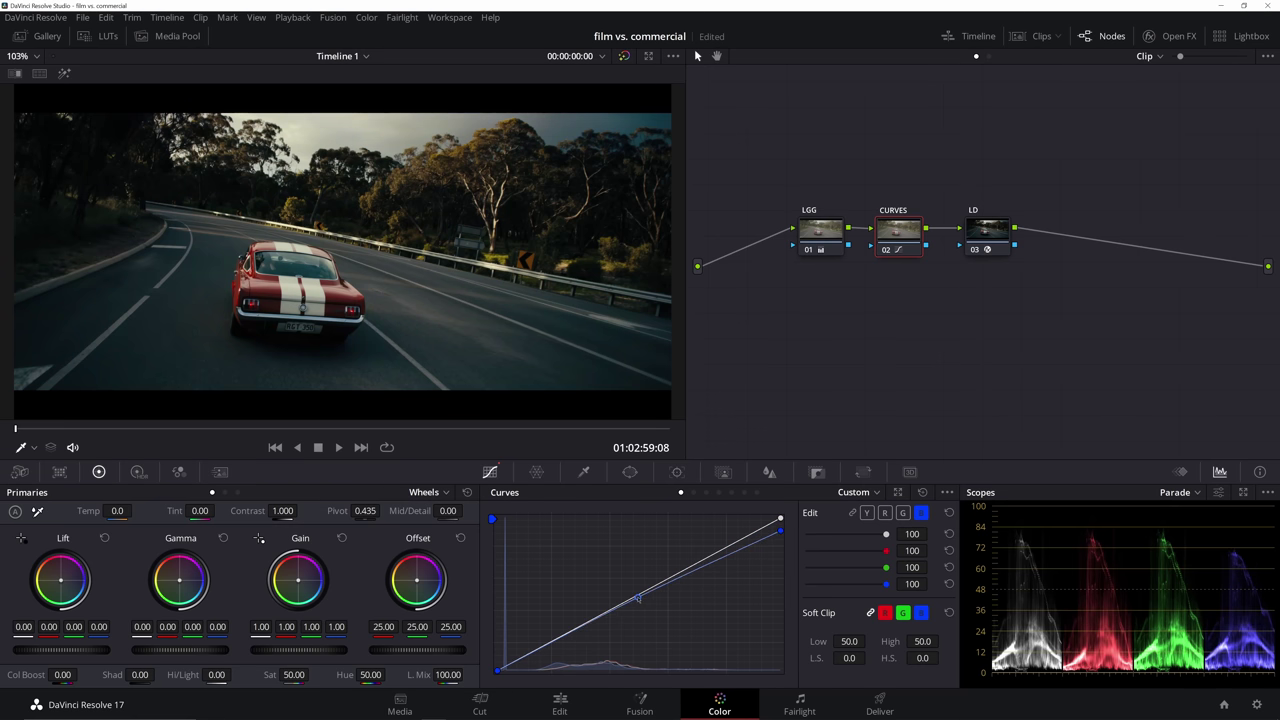
drag(638, 598, 636, 597)
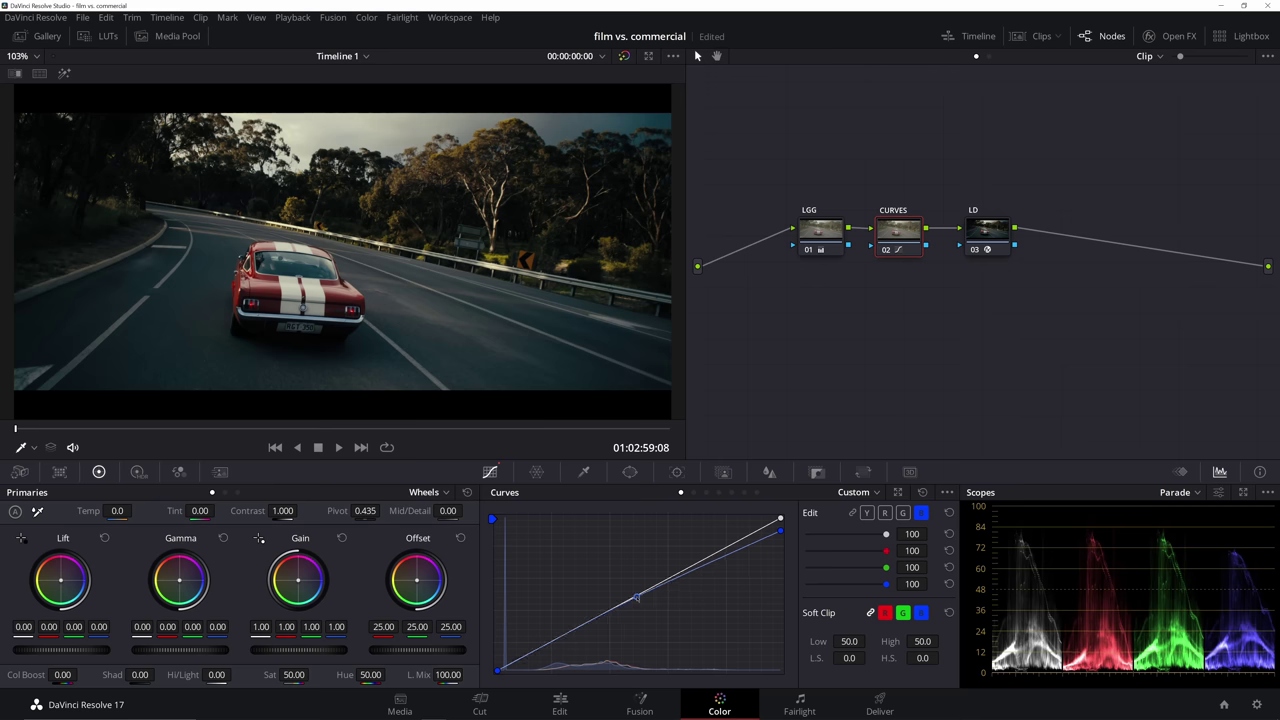
Compare the image with the CURVES node switched off and on, both at full frame and magnified around the car and trees.
key(ctrl+d)
key(ctrl+d)
key(ctrl+d)
key(ctrl+d)
key(ctrl+d)
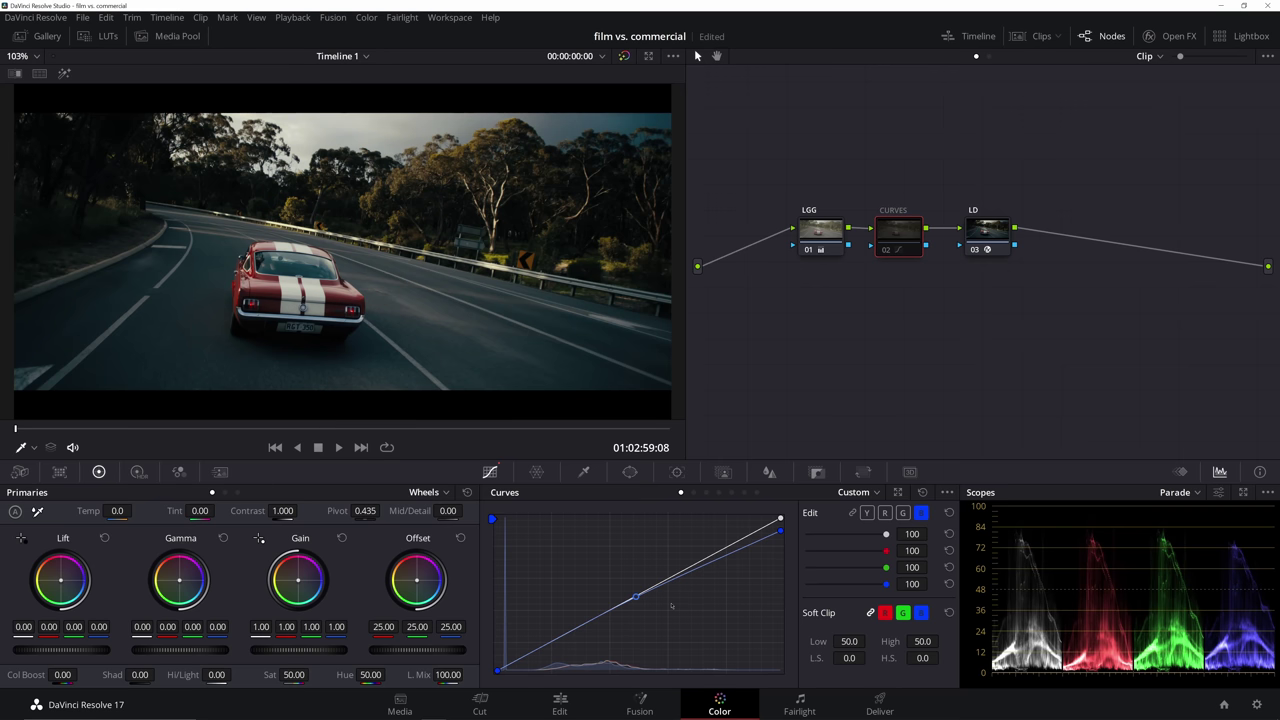
key(ctrl+d)
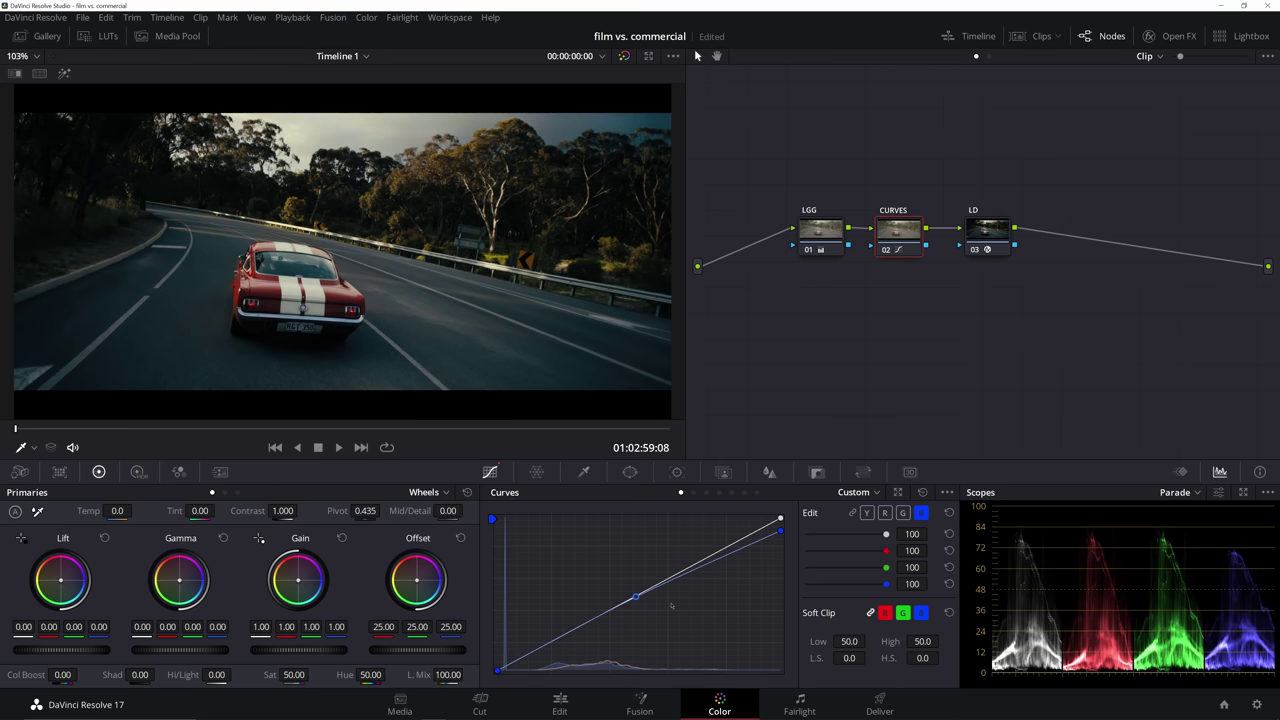
scroll(310, 139, up, 4)
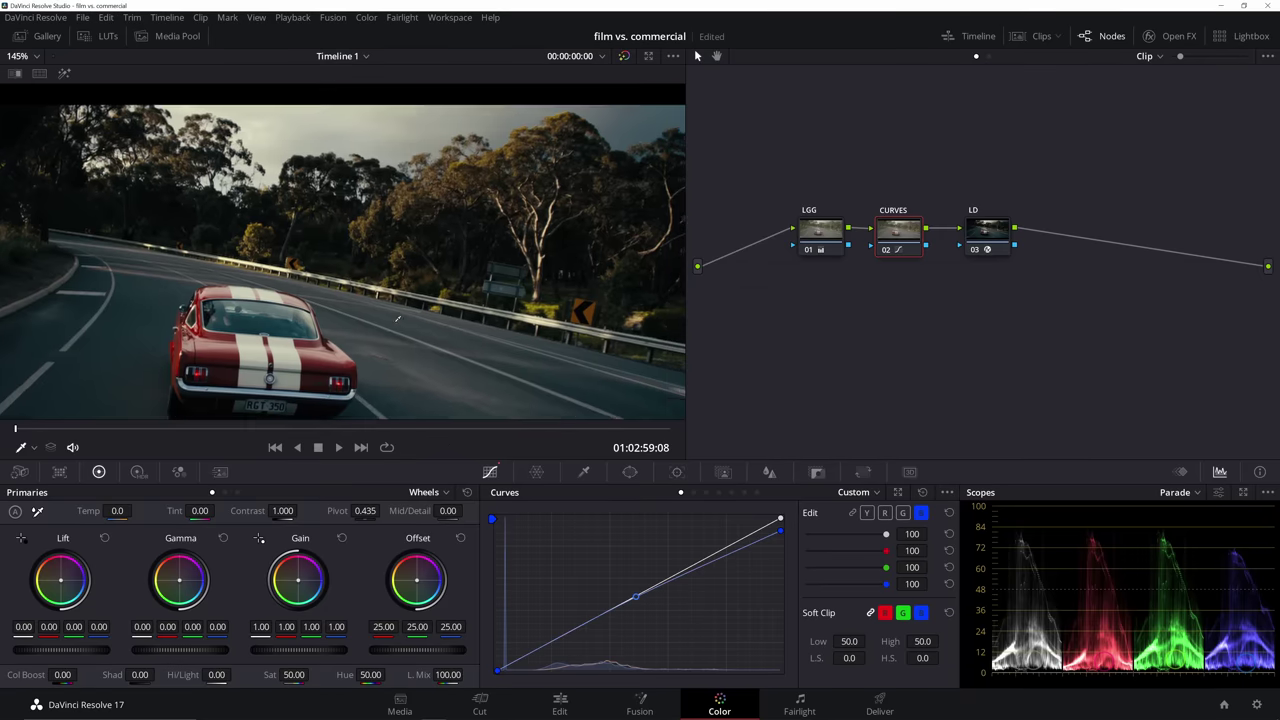
drag(357, 215, 362, 189)
key(ctrl+d)
key(ctrl+d)
key(ctrl+d)
key(ctrl+d)
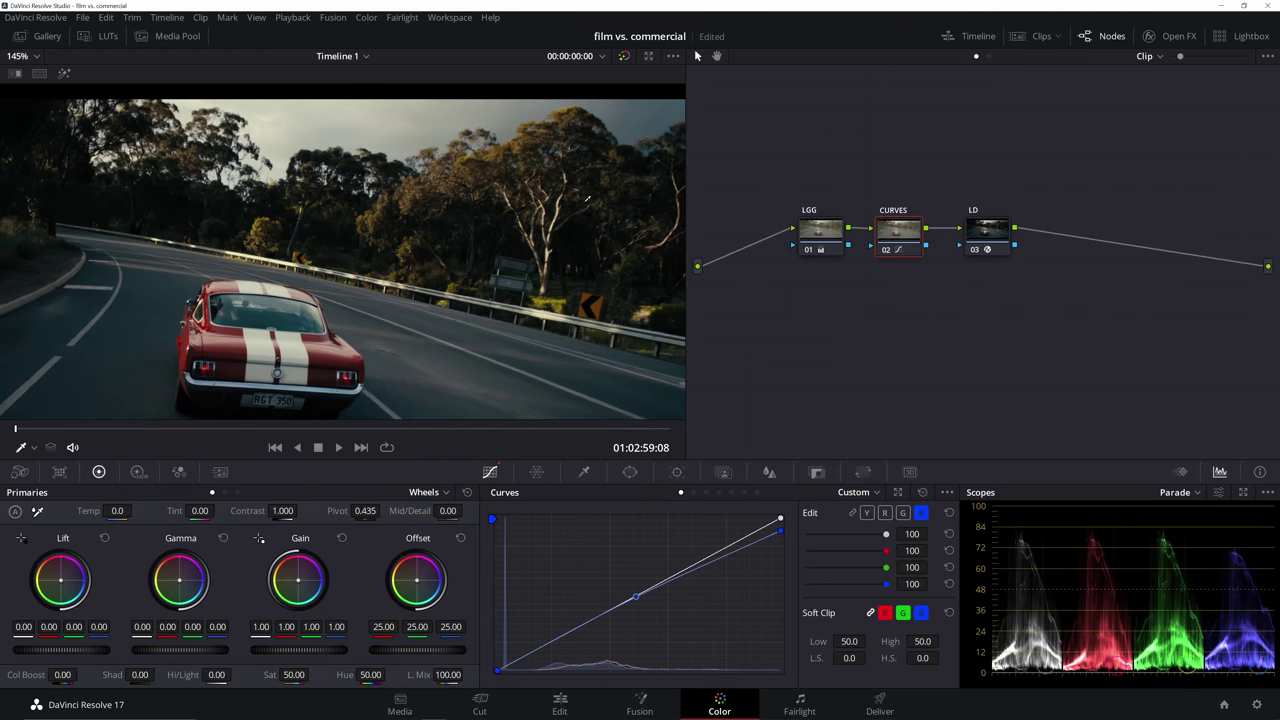
key(ctrl+d)
key(ctrl+d)
key(ctrl+d)
key(ctrl+d)
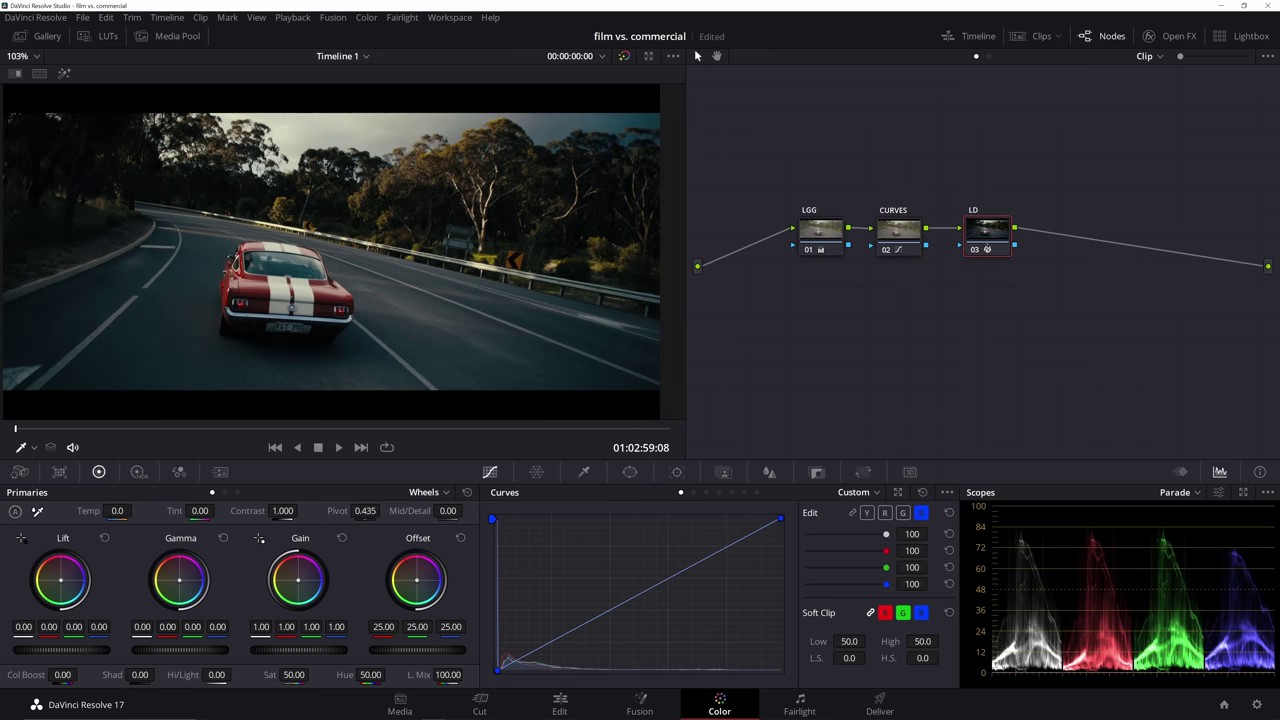
Add a serial node after LD and apply the Film Grain effect to it.
key(alt+s)
click(1179, 38)
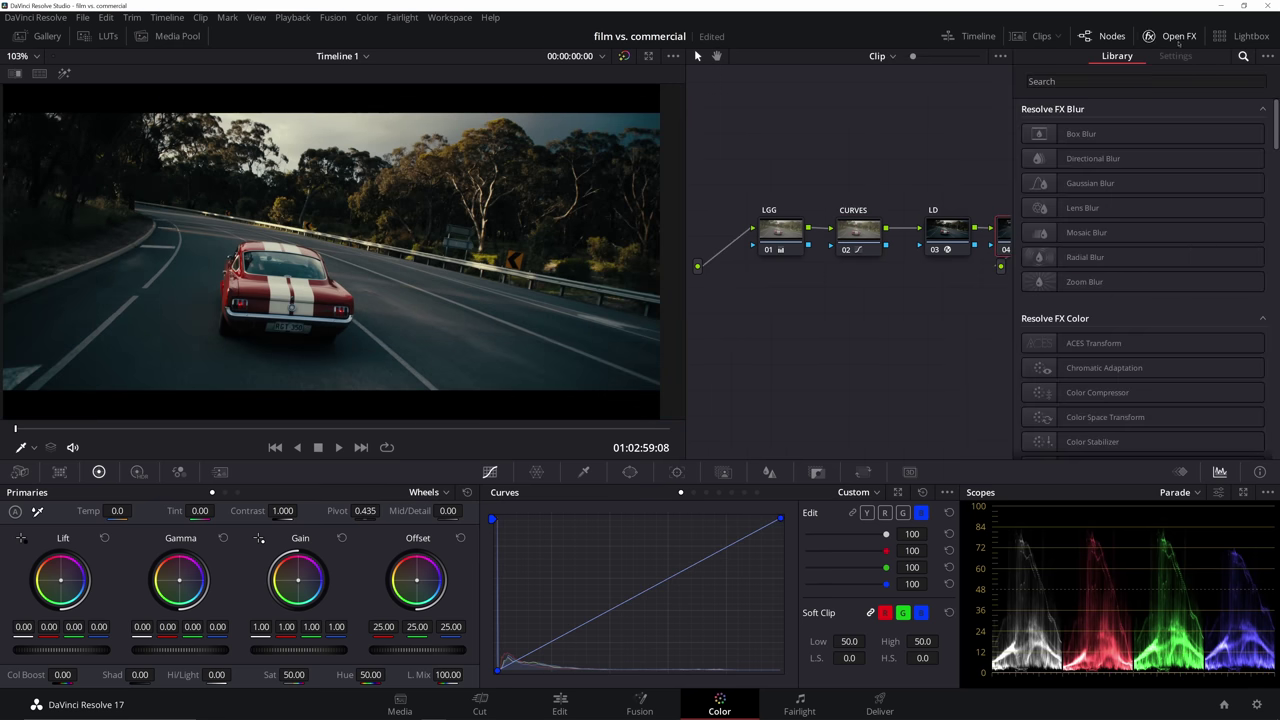
click(1144, 80)
text(GRA)
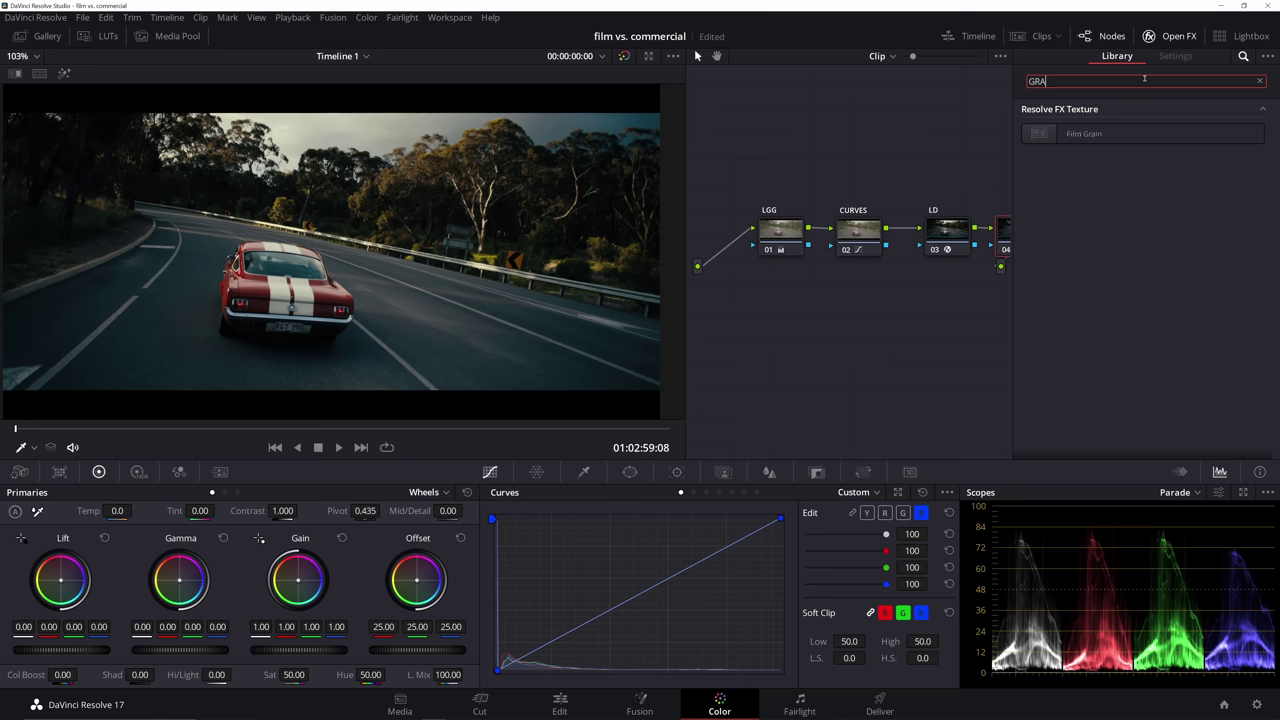
drag(1106, 136, 1000, 232)
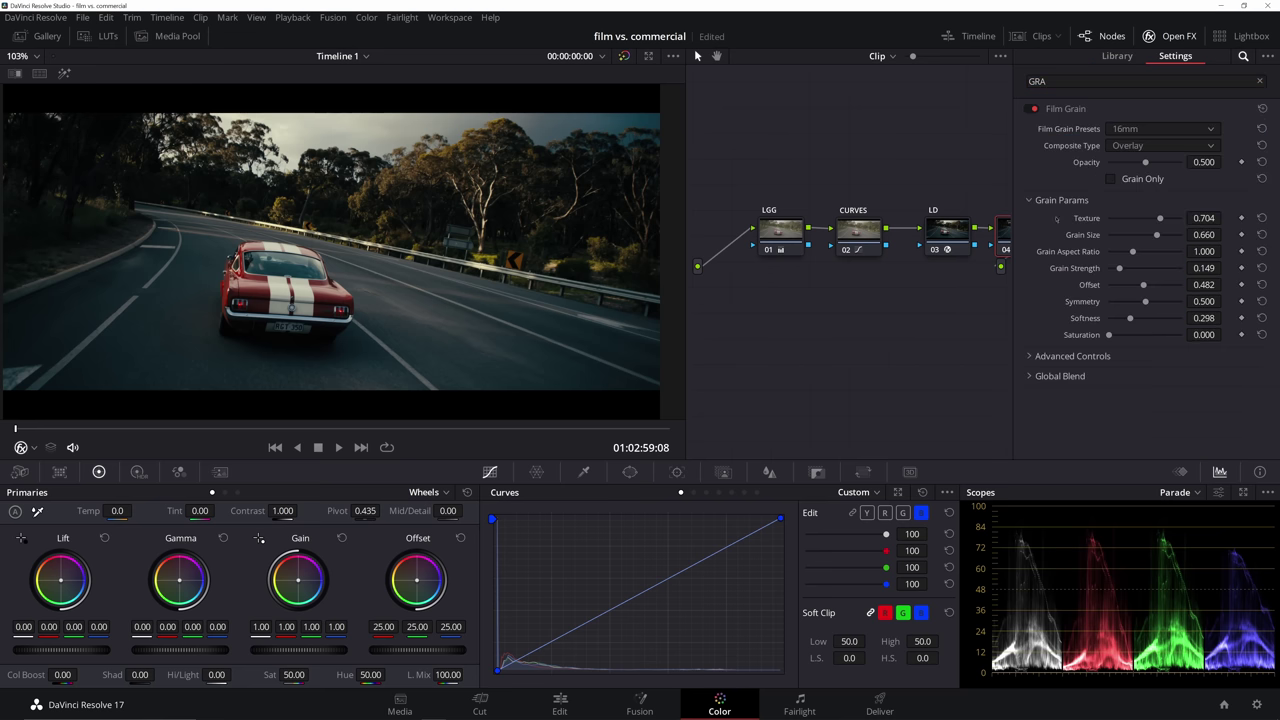
Use the 16mm 500T film grain preset, with Grain Size set to 0.367 and Grain Strength to 0.771.
click(1150, 128)
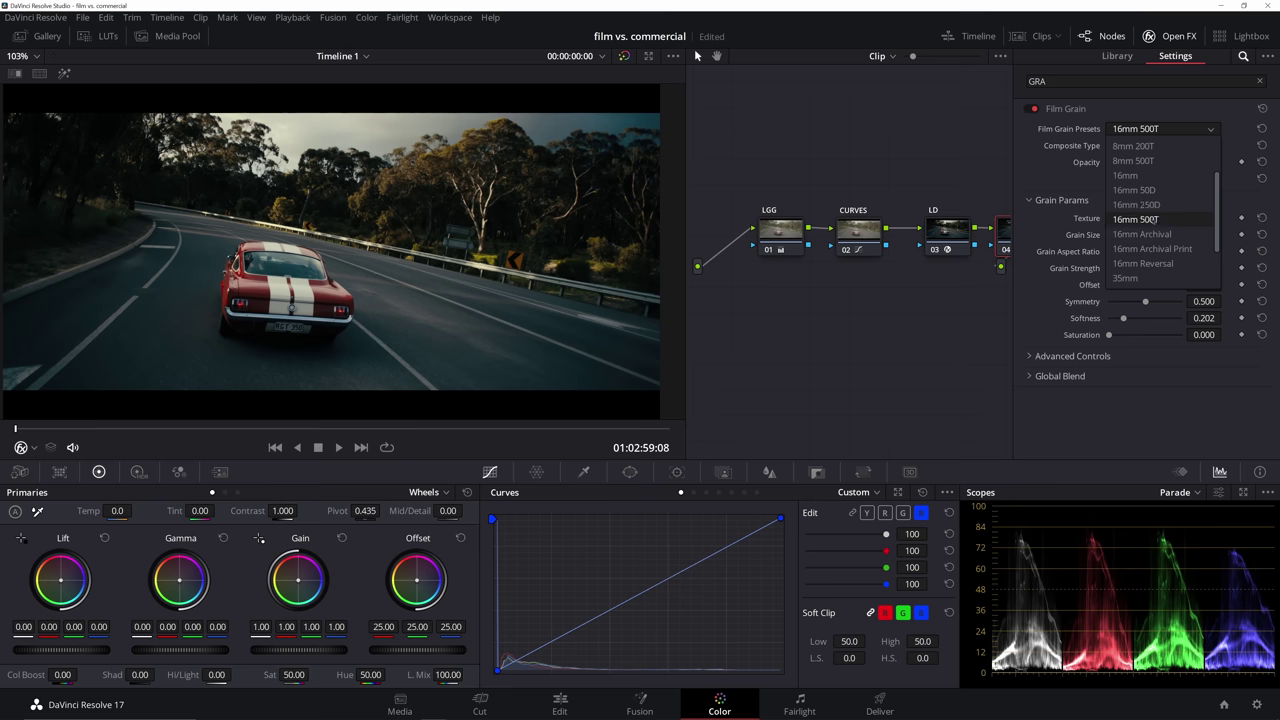
click(1136, 219)
drag(1137, 235, 1136, 236)
scroll(205, 256, up, 2)
scroll(464, 228, up, 5)
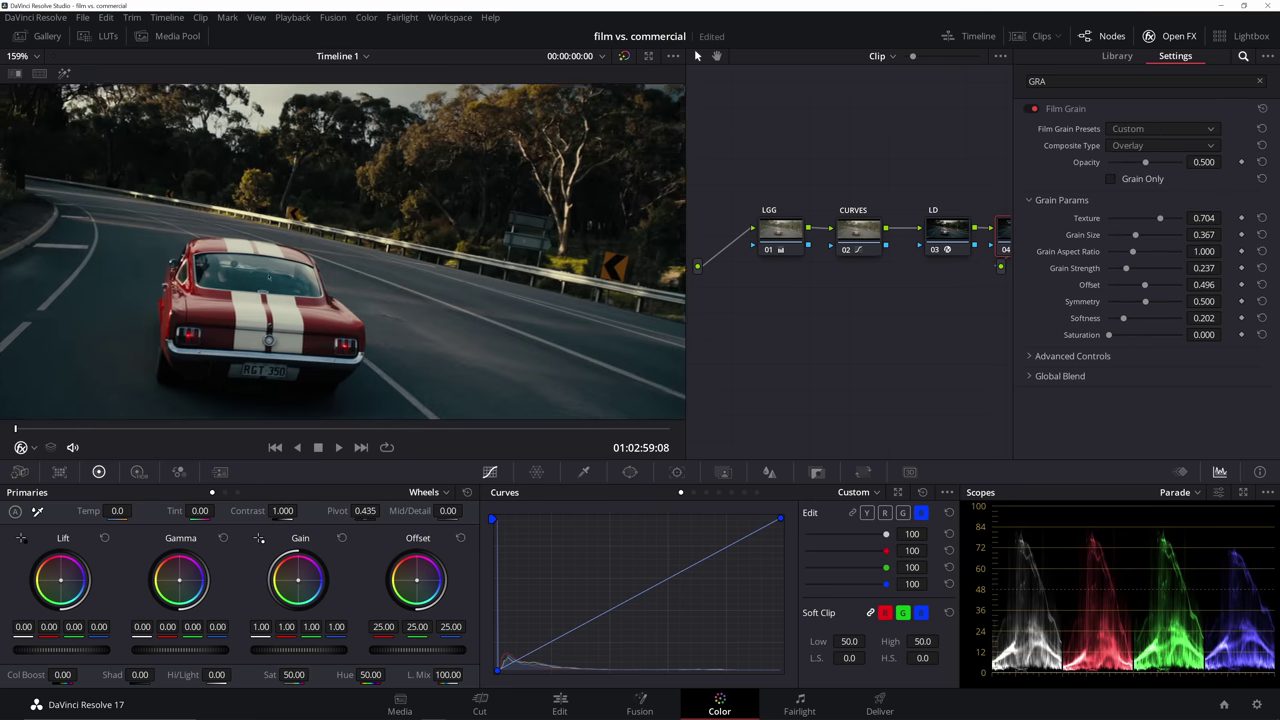
scroll(464, 228, up, 1)
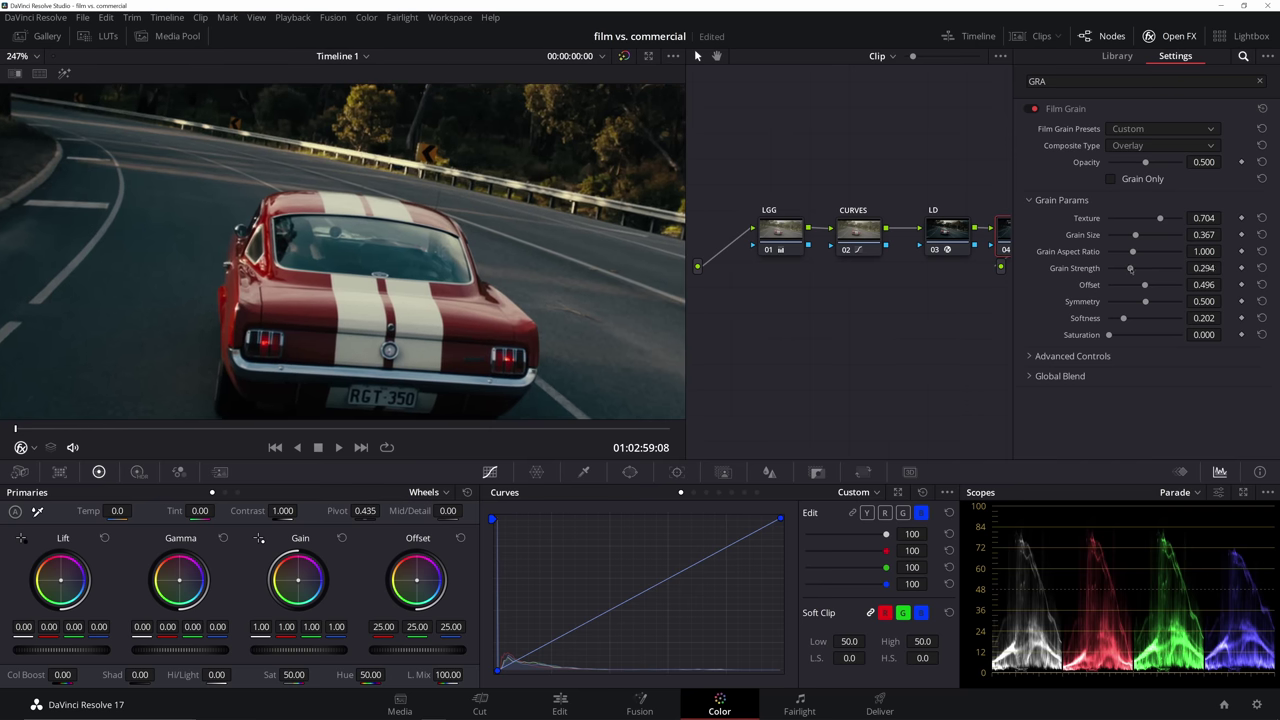
drag(1129, 270, 1165, 270)
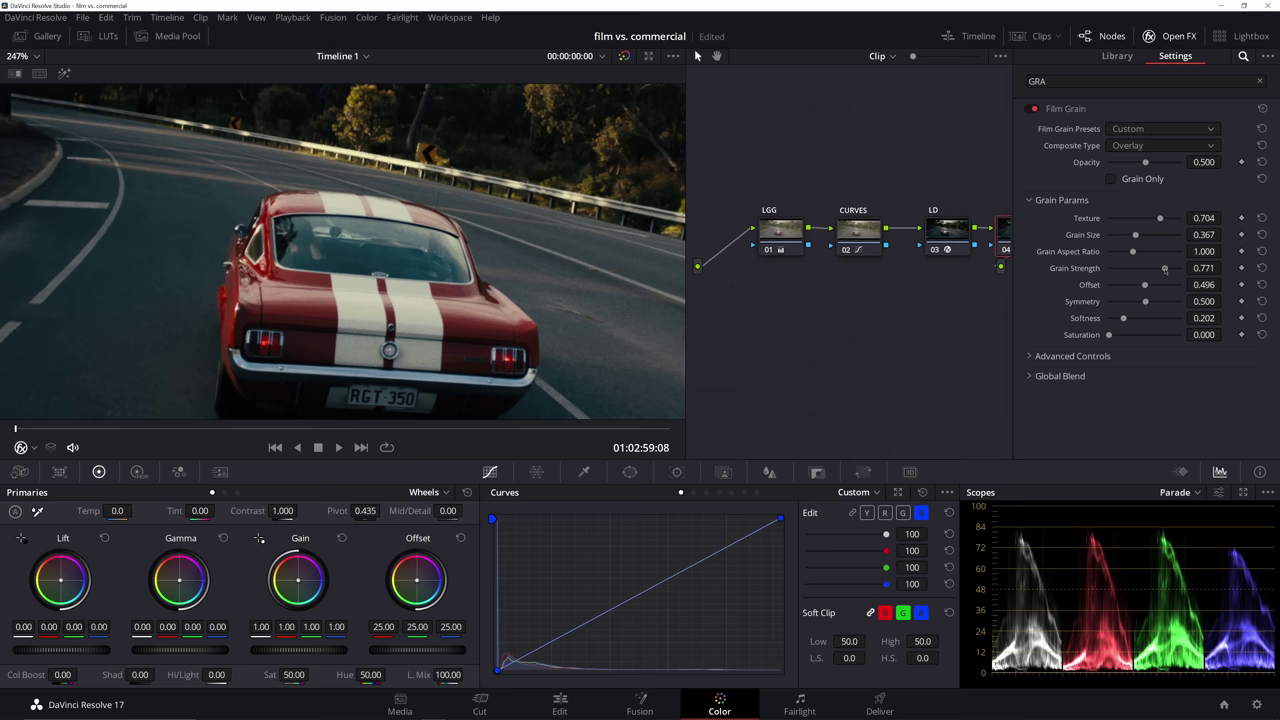
click(1168, 36)
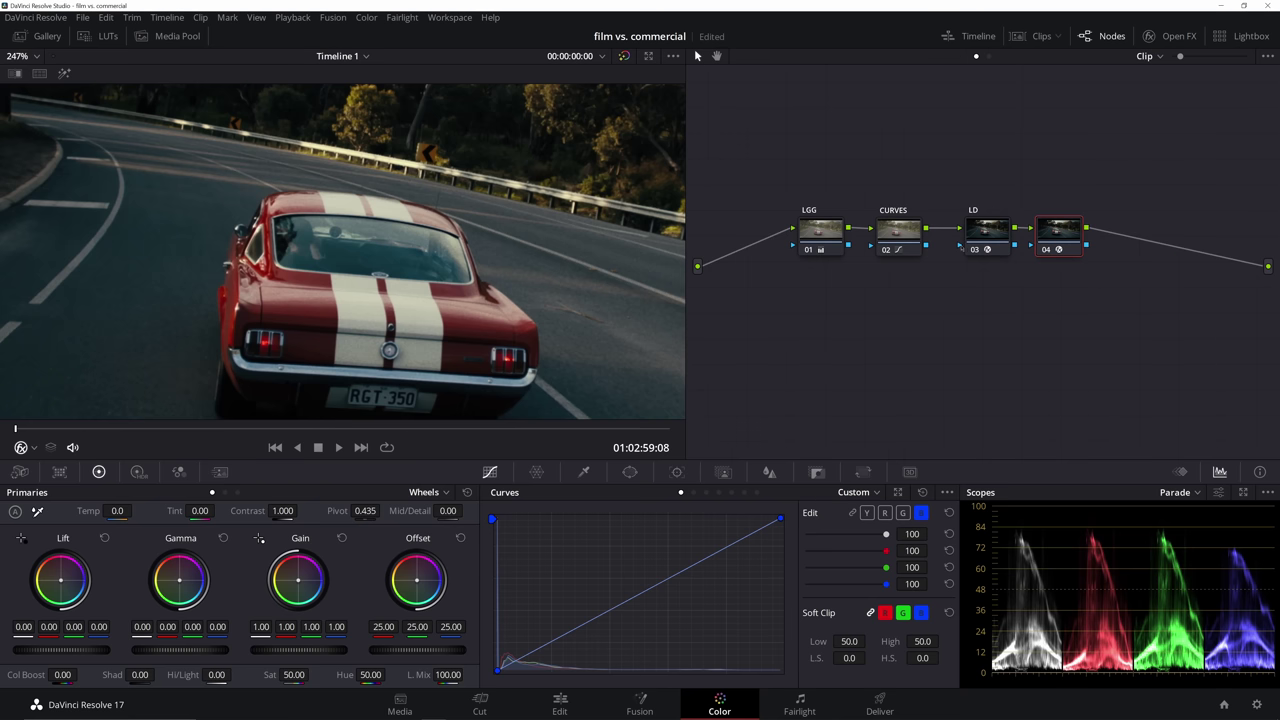
Play the graded clip in a loop in the enlarged viewer to review the film look in motion, and stop partway through.
scroll(443, 292, down, 9)
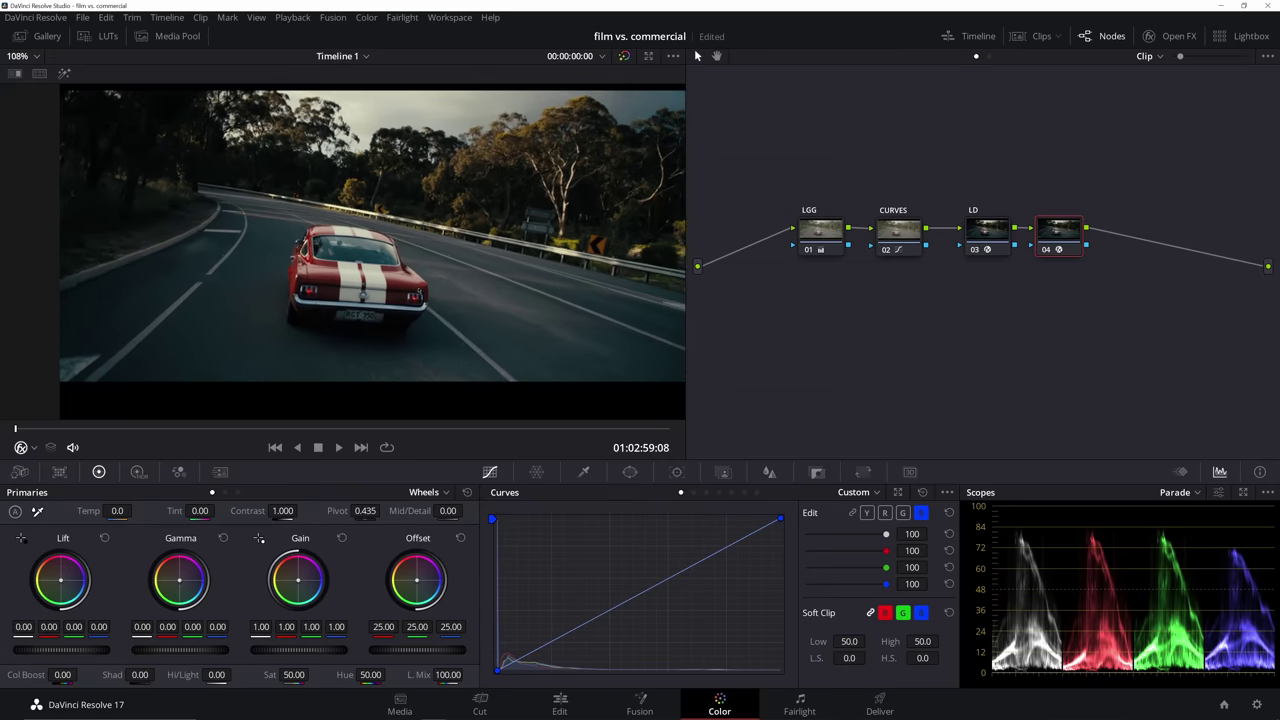
key(alt+f)
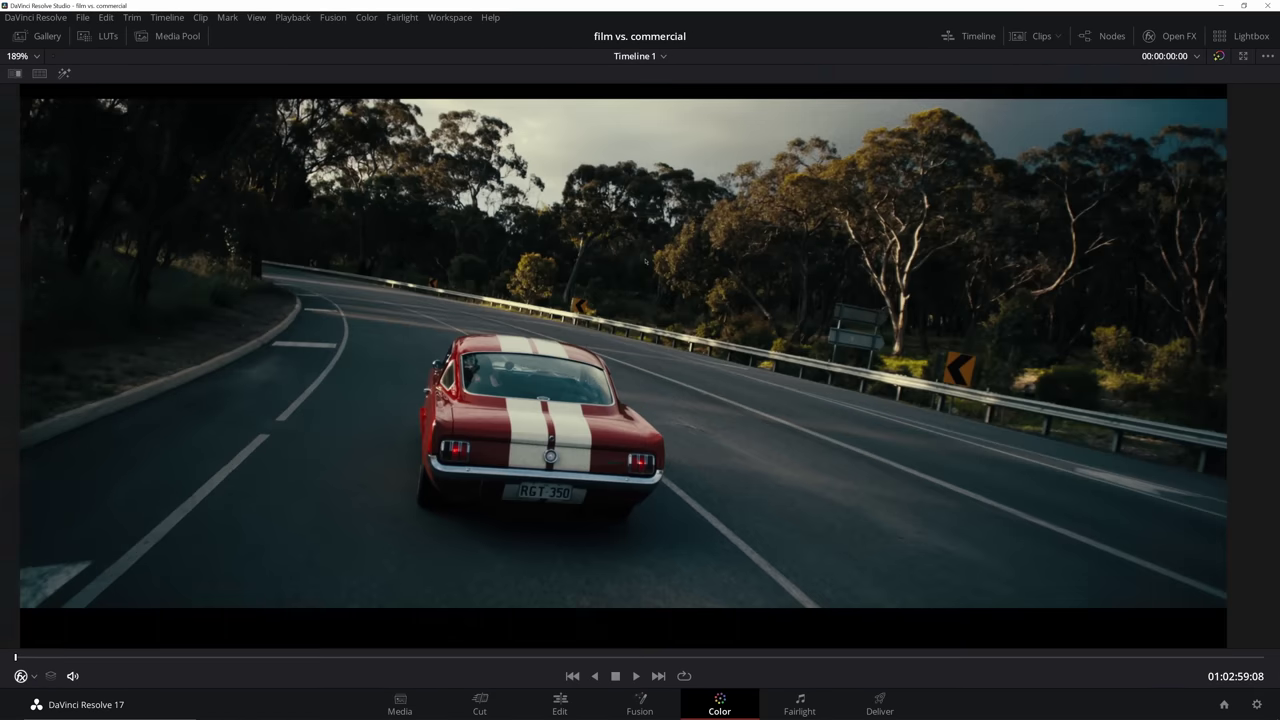
scroll(640, 366, down, 1)
key(ctrl+slash)
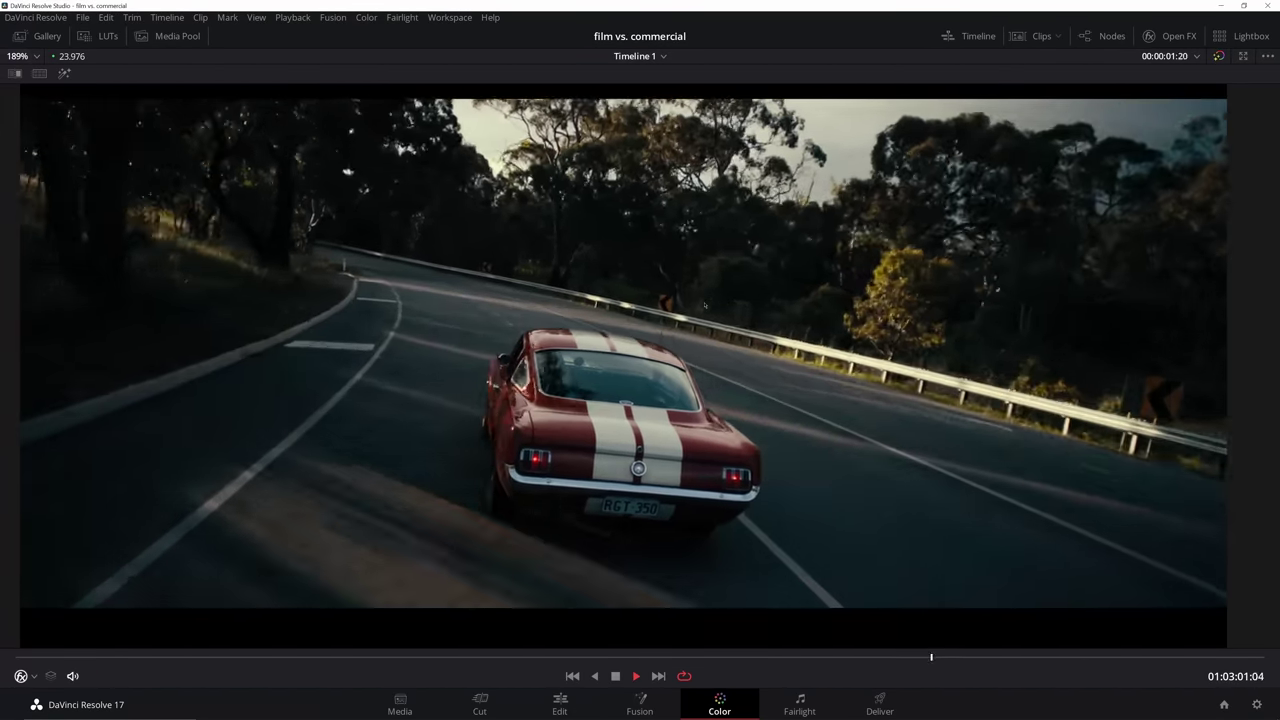
key(space)
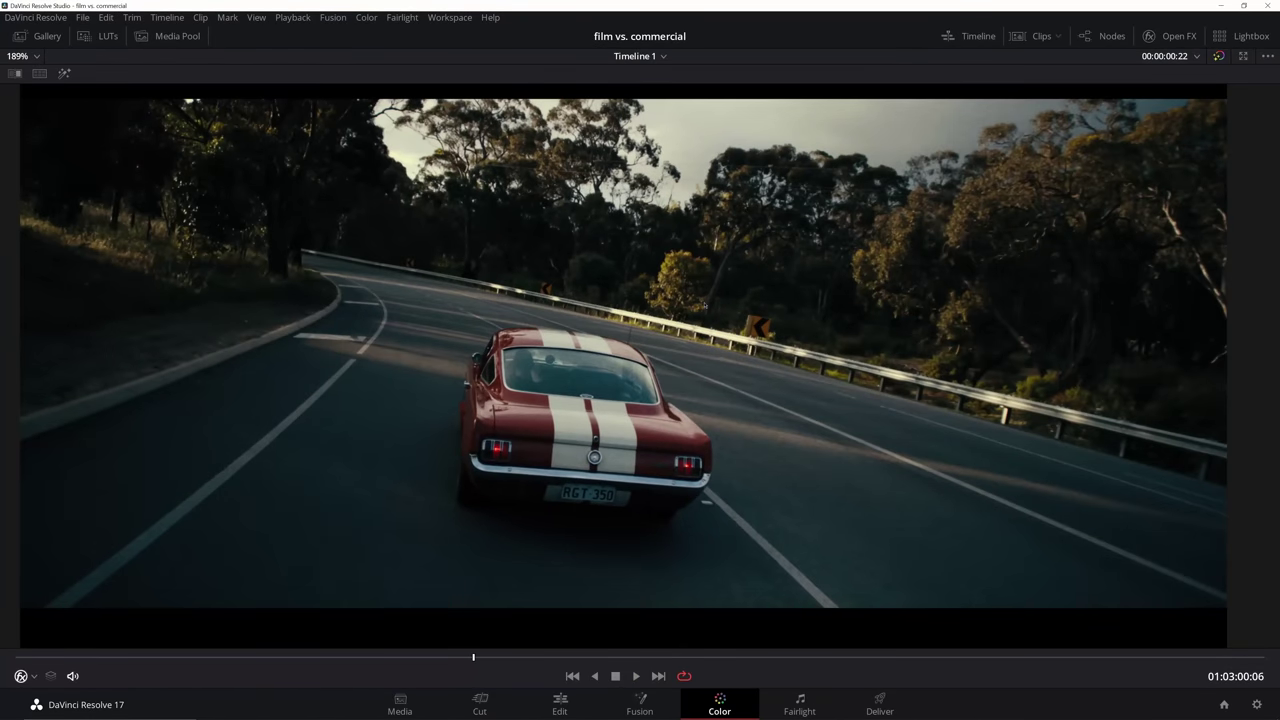
Compare the commercial grade in version 1 with the film grade in version 2 on the same frame, ending on version 2.
key(ctrl+b)
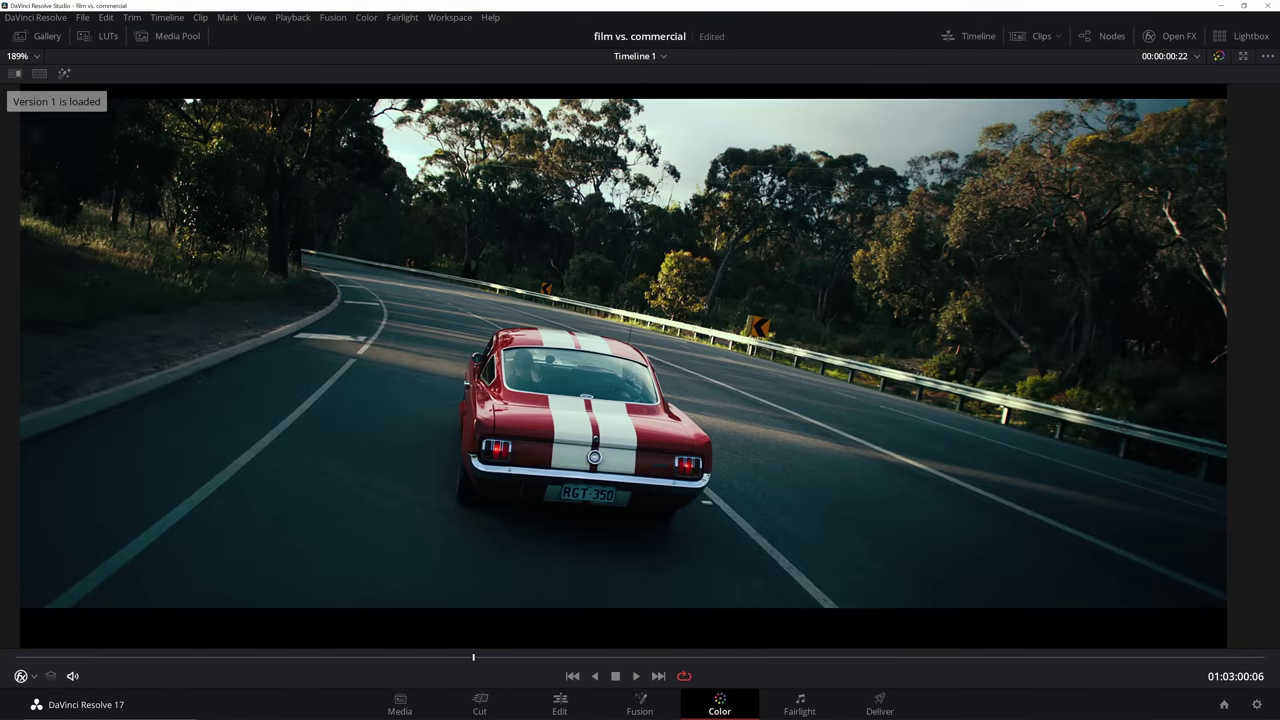
key(ctrl+n)
key(ctrl+b)
key(ctrl+n)
key(ctrl+b)
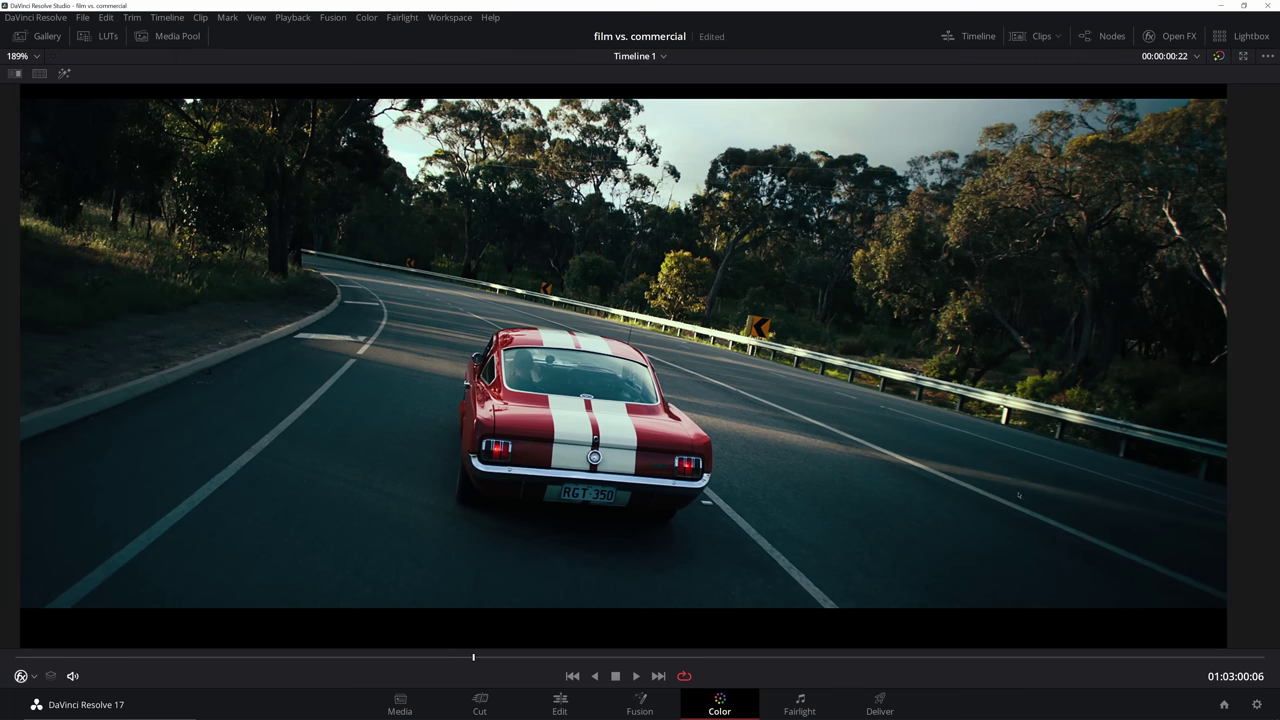
key(ctrl+n)
key(ctrl+b)
key(ctrl+n)
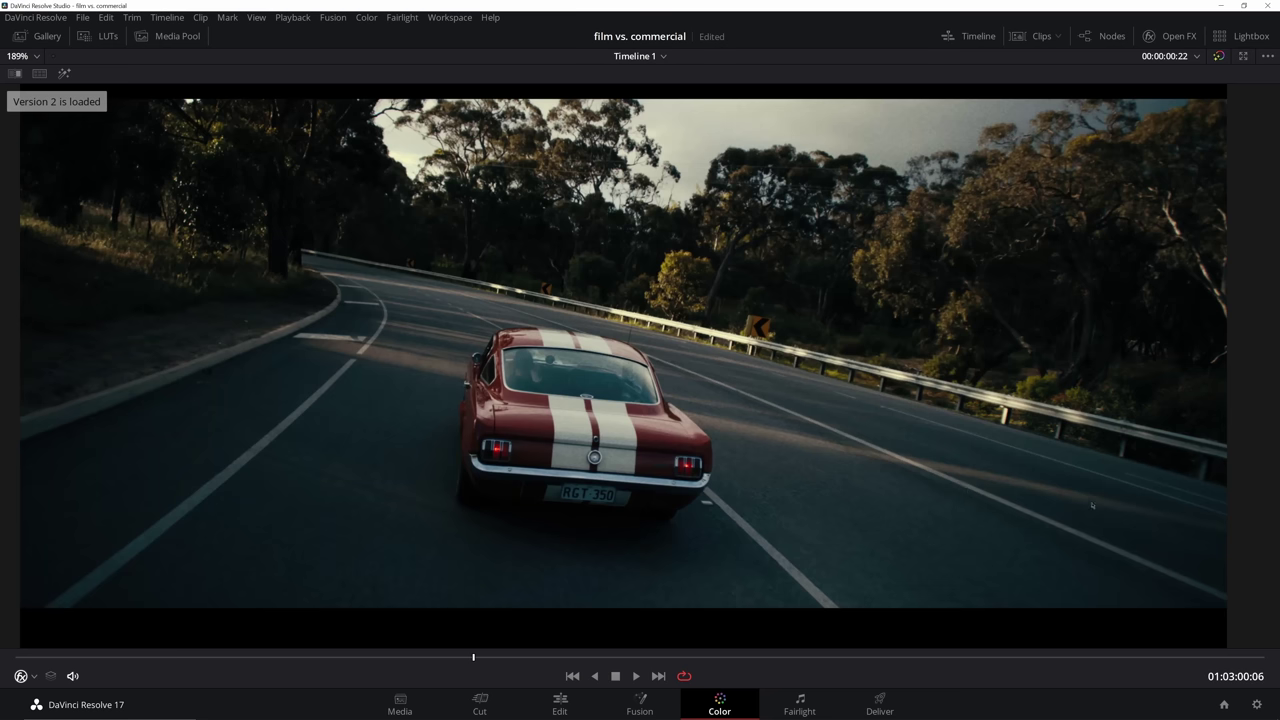
key(ctrl+b)
key(ctrl+n)
key(ctrl+b)
key(ctrl+n)
key(ctrl+b)
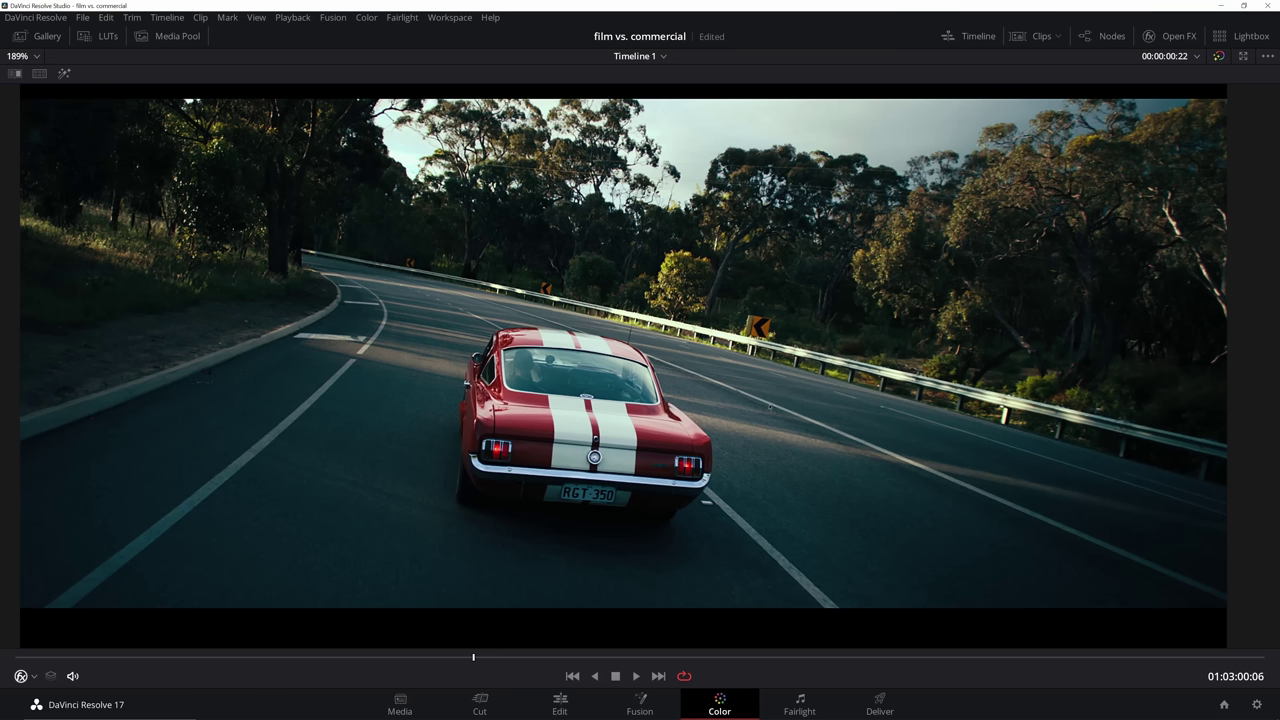
key(ctrl+n)
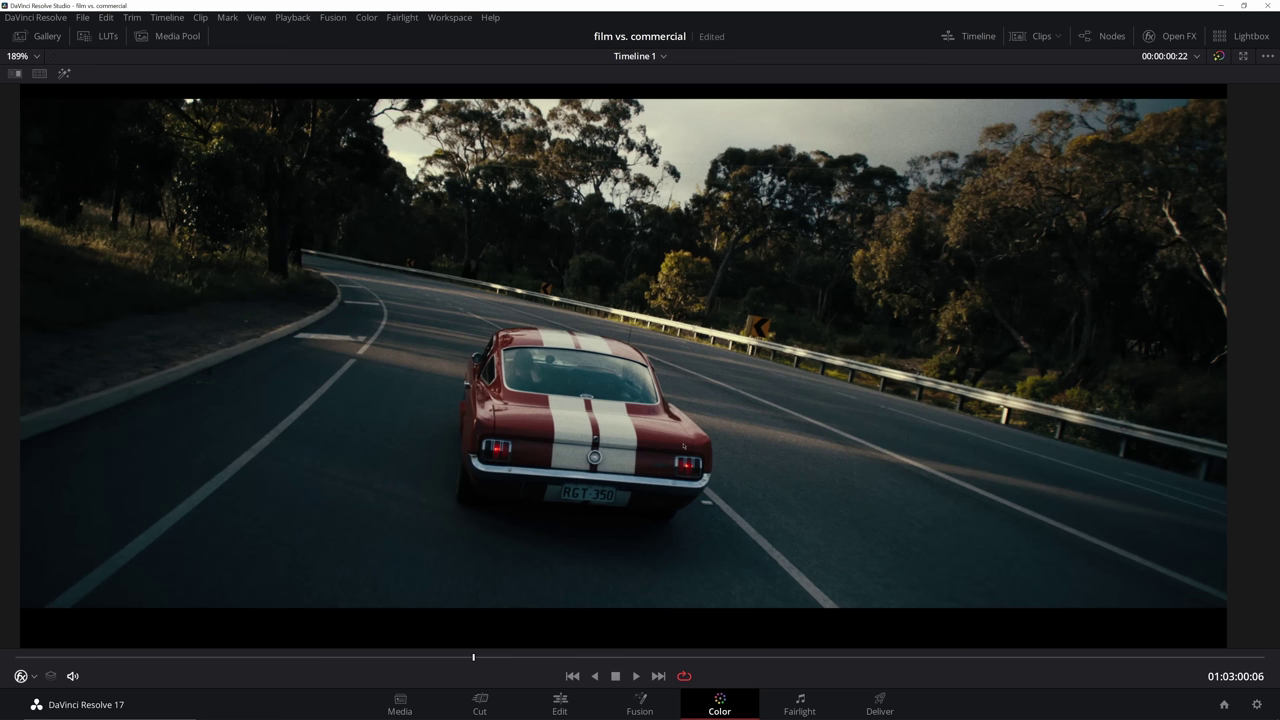
Return to the normal Color page layout, fit the image to the viewer, and widen the viewer beside the node graph.
key(alt+f)
right_click(440, 222)
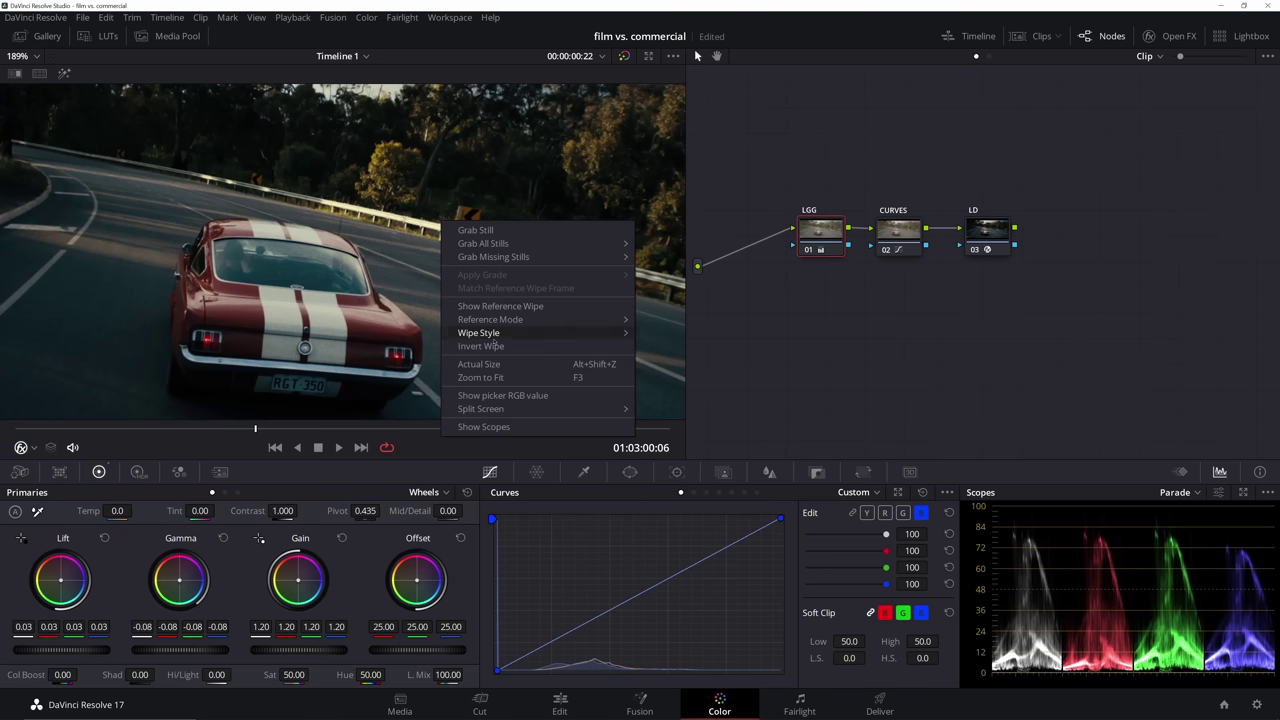
click(500, 378)
scroll(497, 350, up, 2)
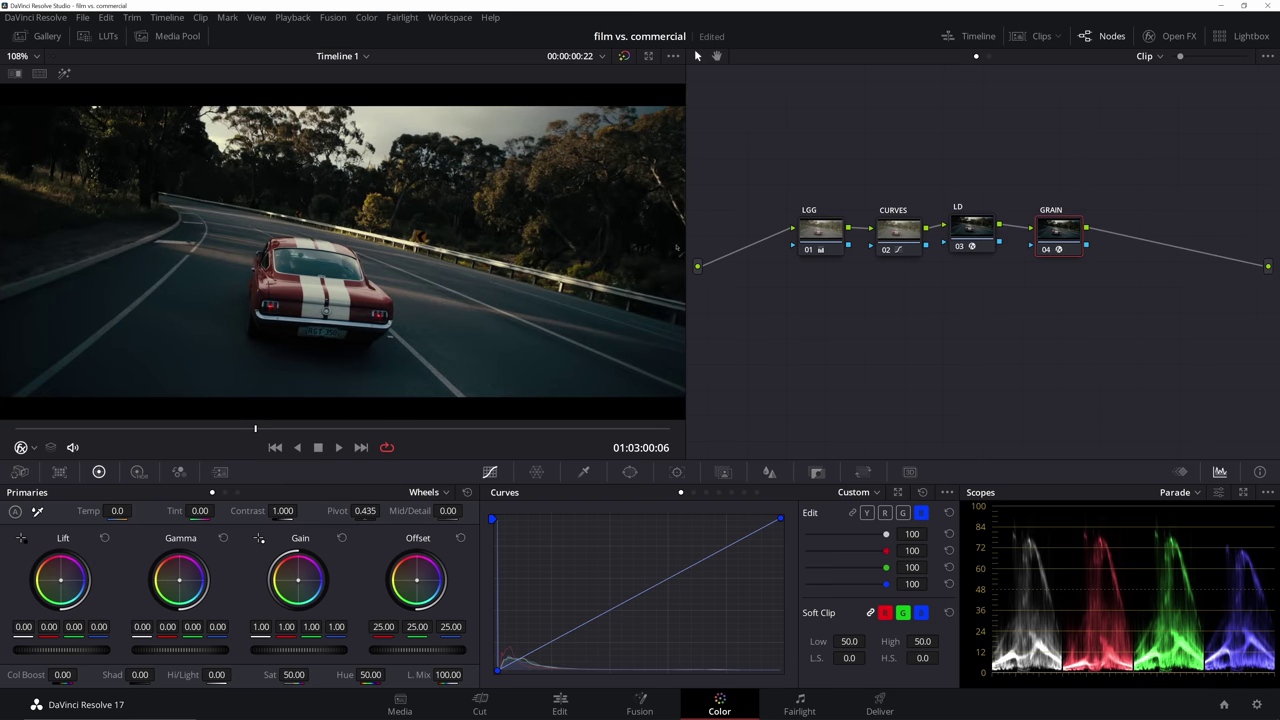
drag(687, 245, 771, 247)
Bypass the whole film grade, re-enable LD, LGG, CURVES and GRAIN one by one to review them, and align LD with its neighbours.
key(alt+d)
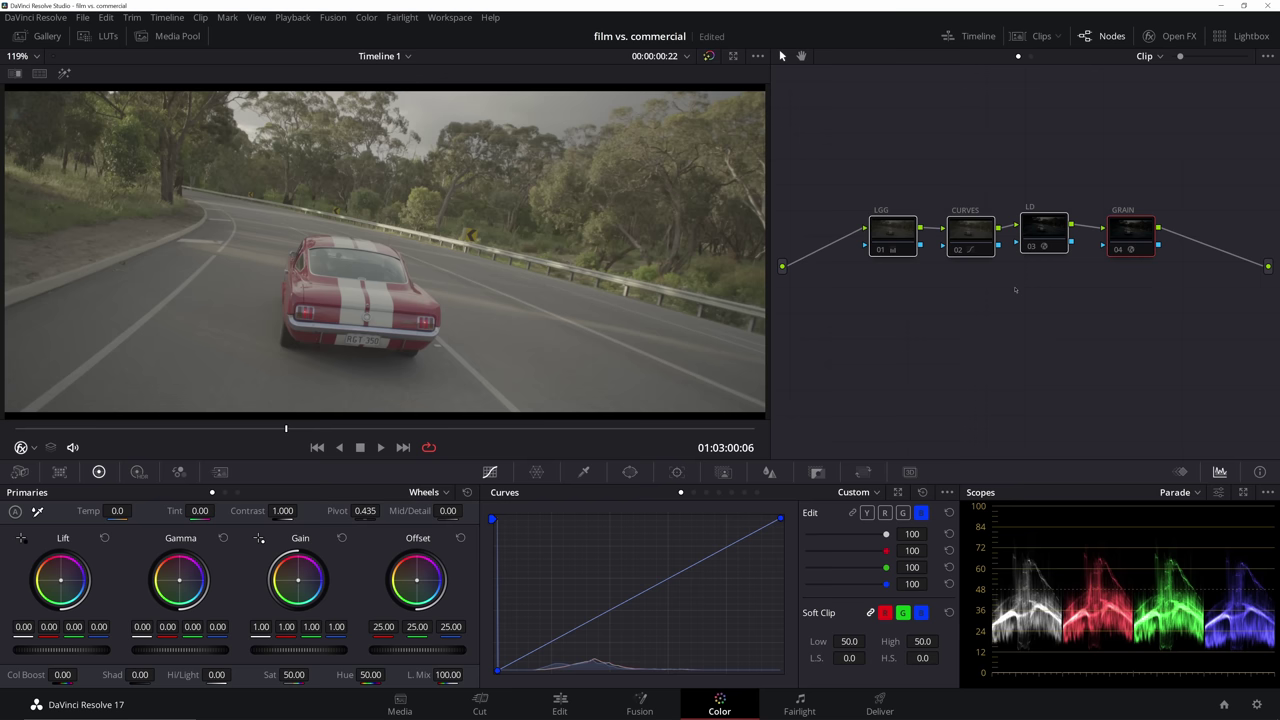
click(1048, 234)
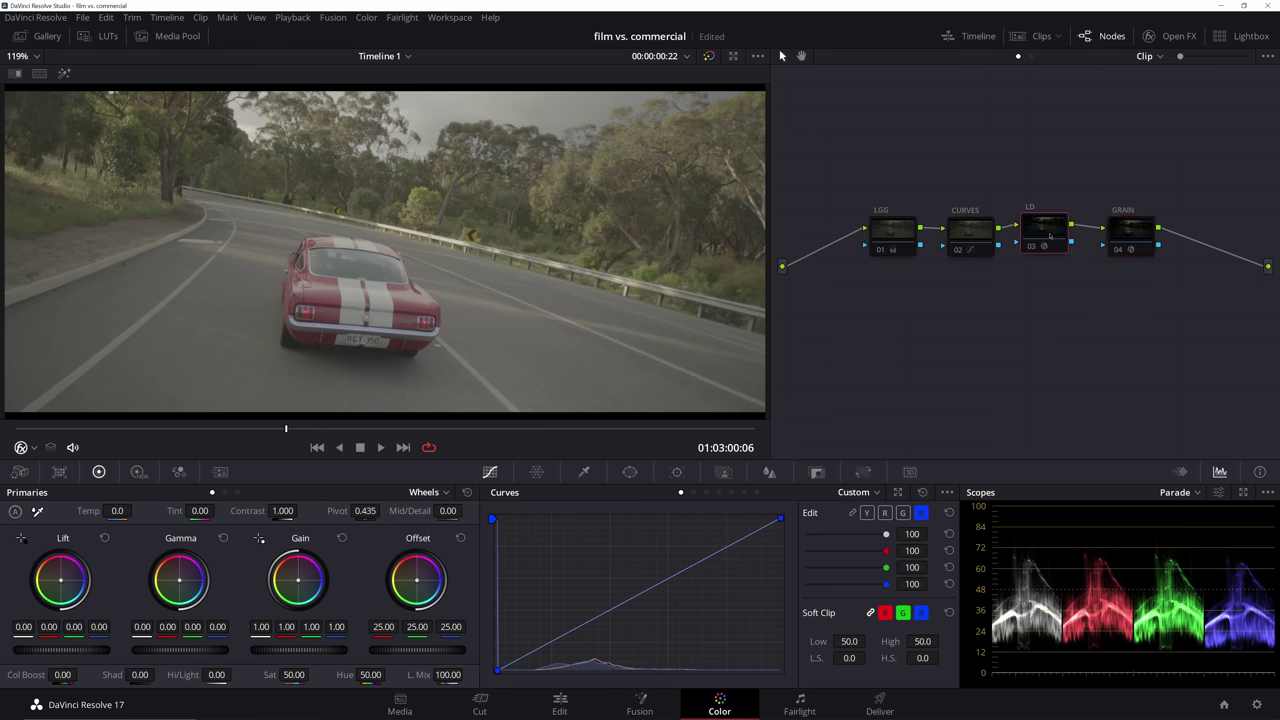
key(shift+d)
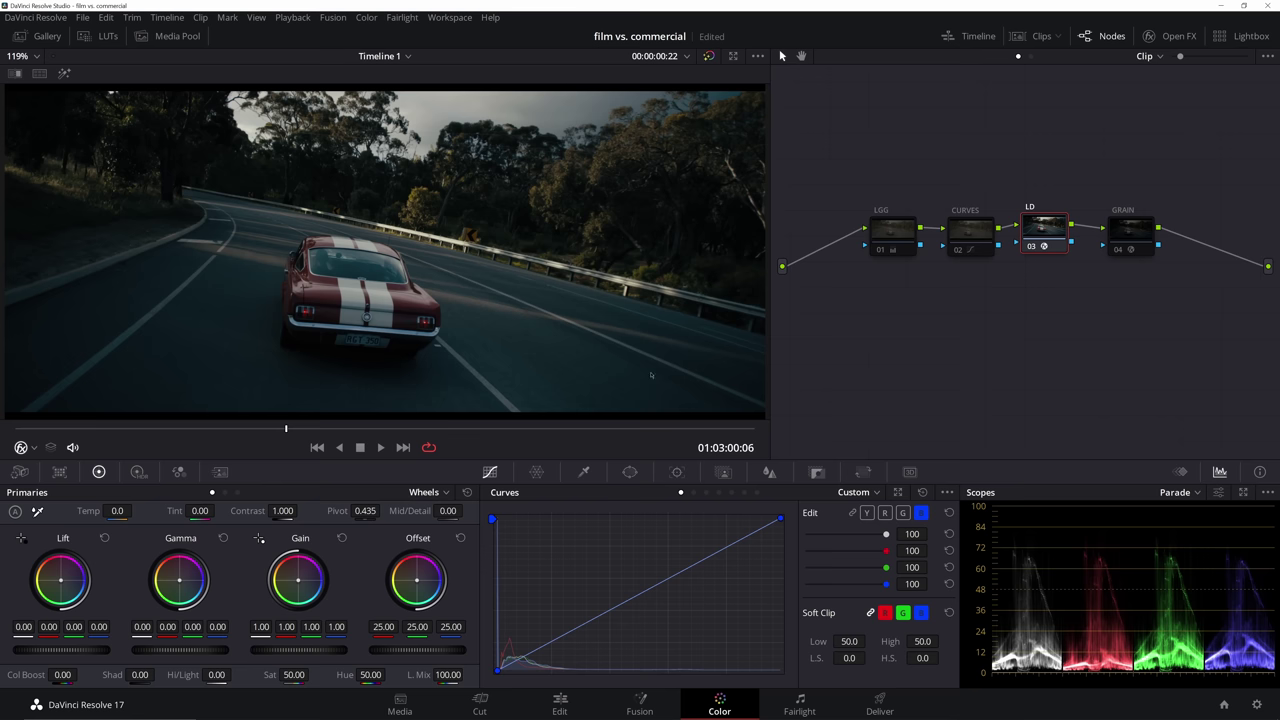
click(968, 247)
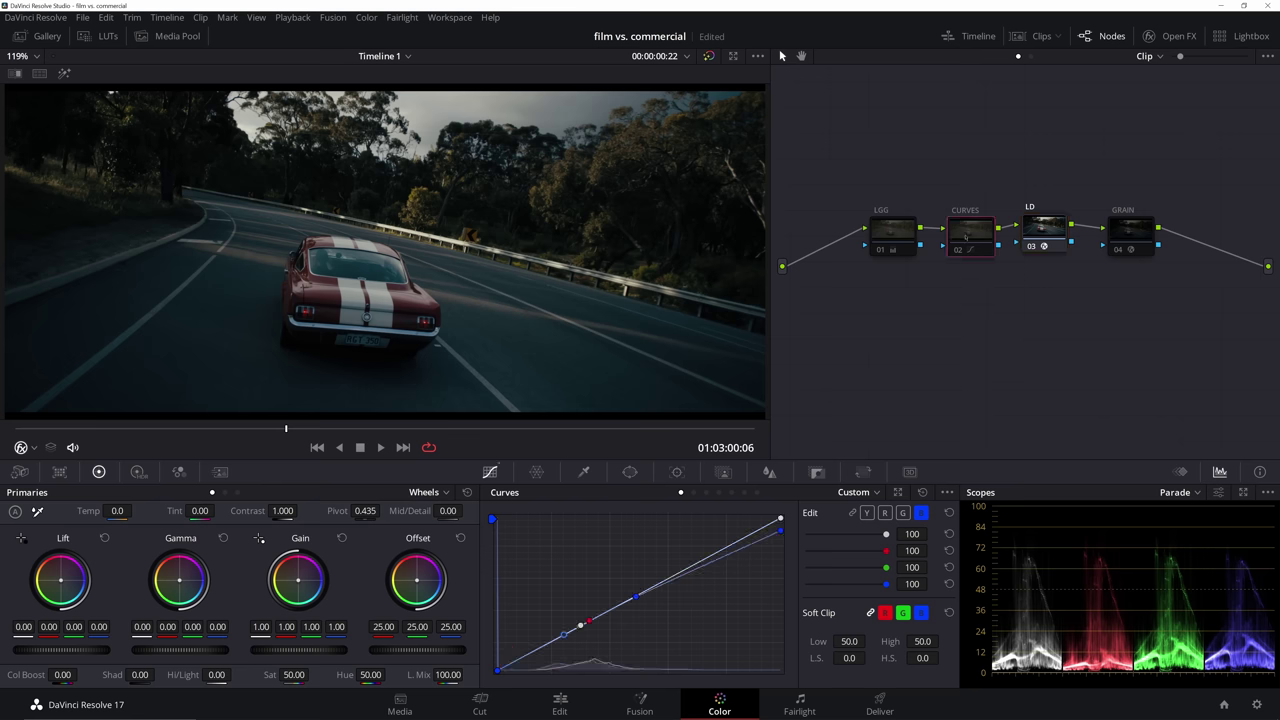
click(880, 249)
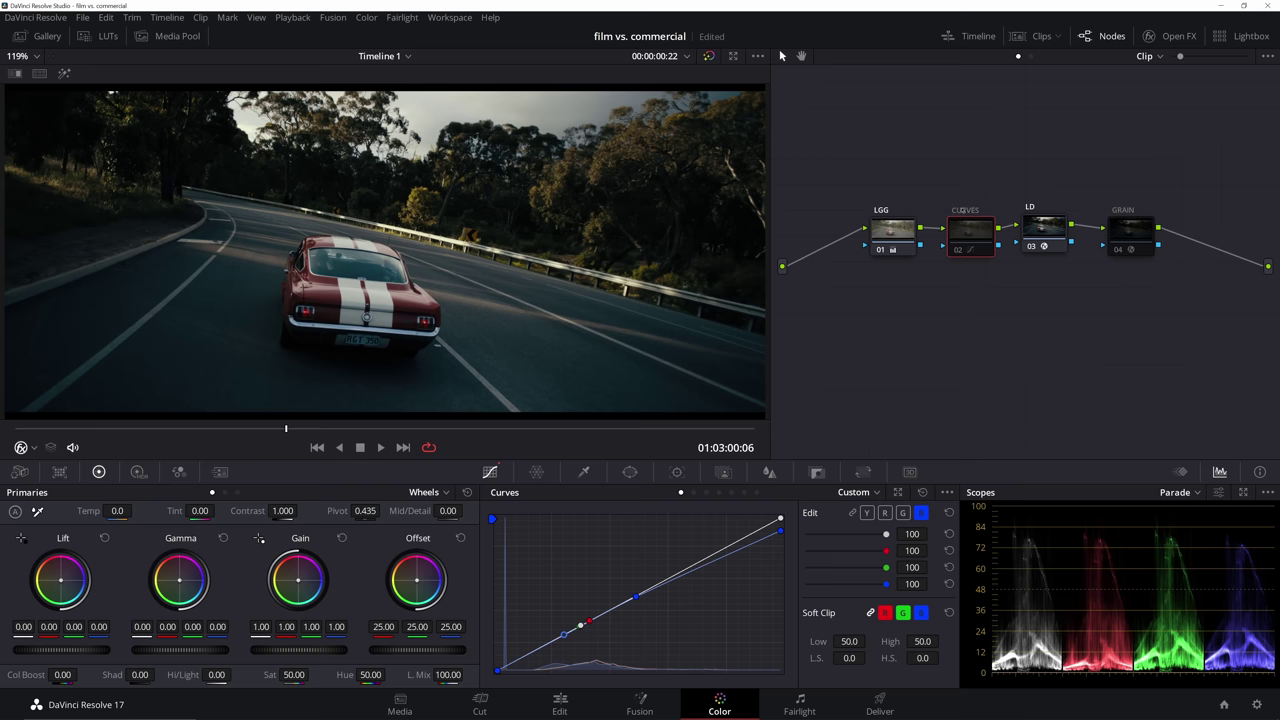
click(964, 212)
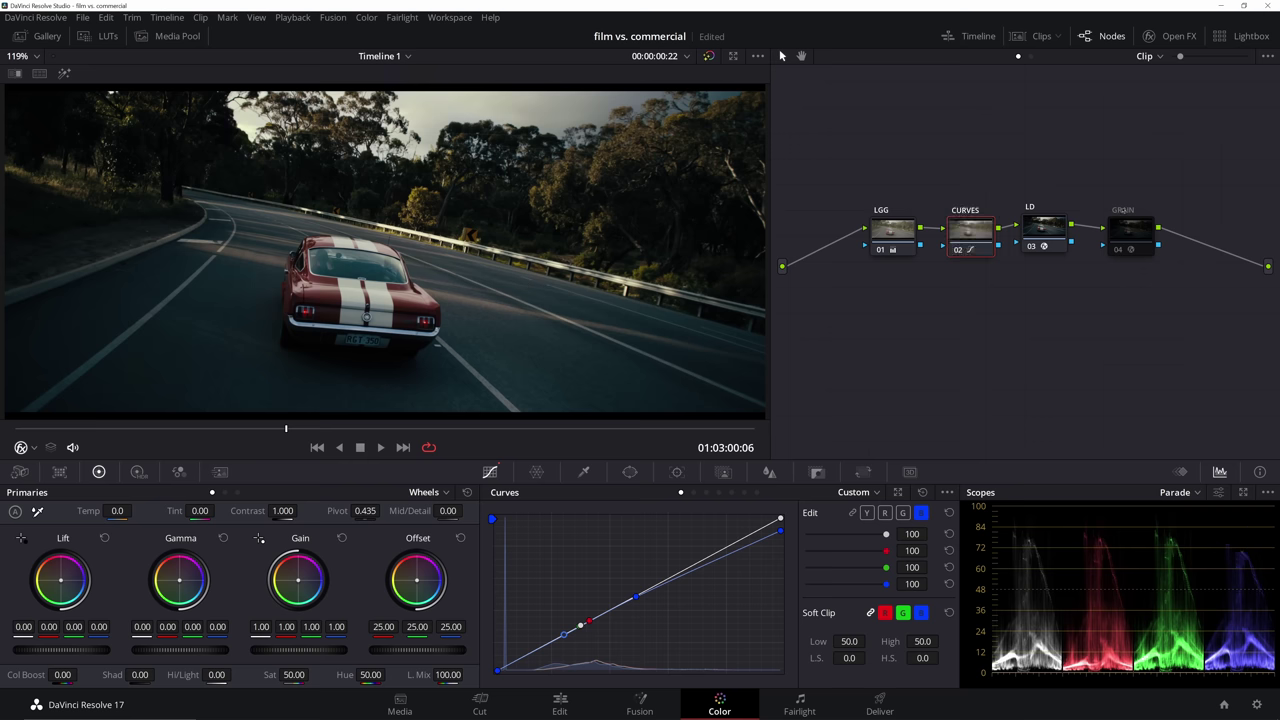
click(1118, 249)
scroll(491, 319, down, 1)
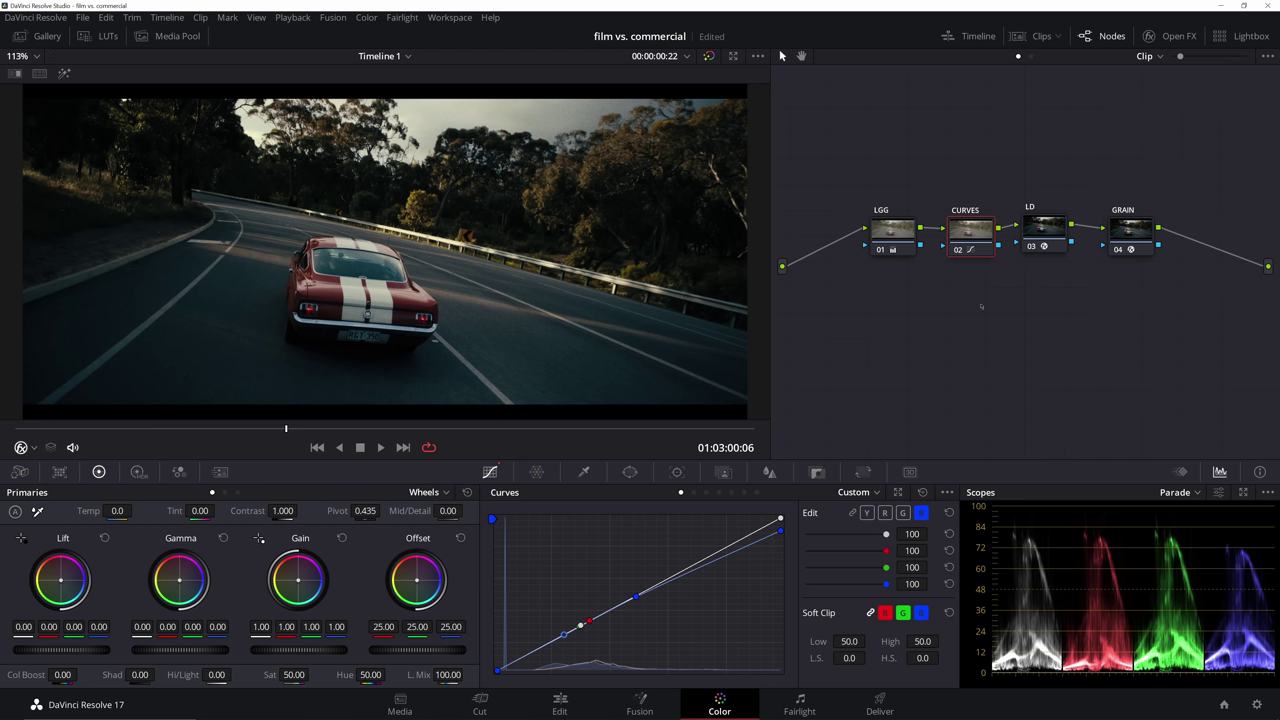
drag(1042, 232, 1042, 237)
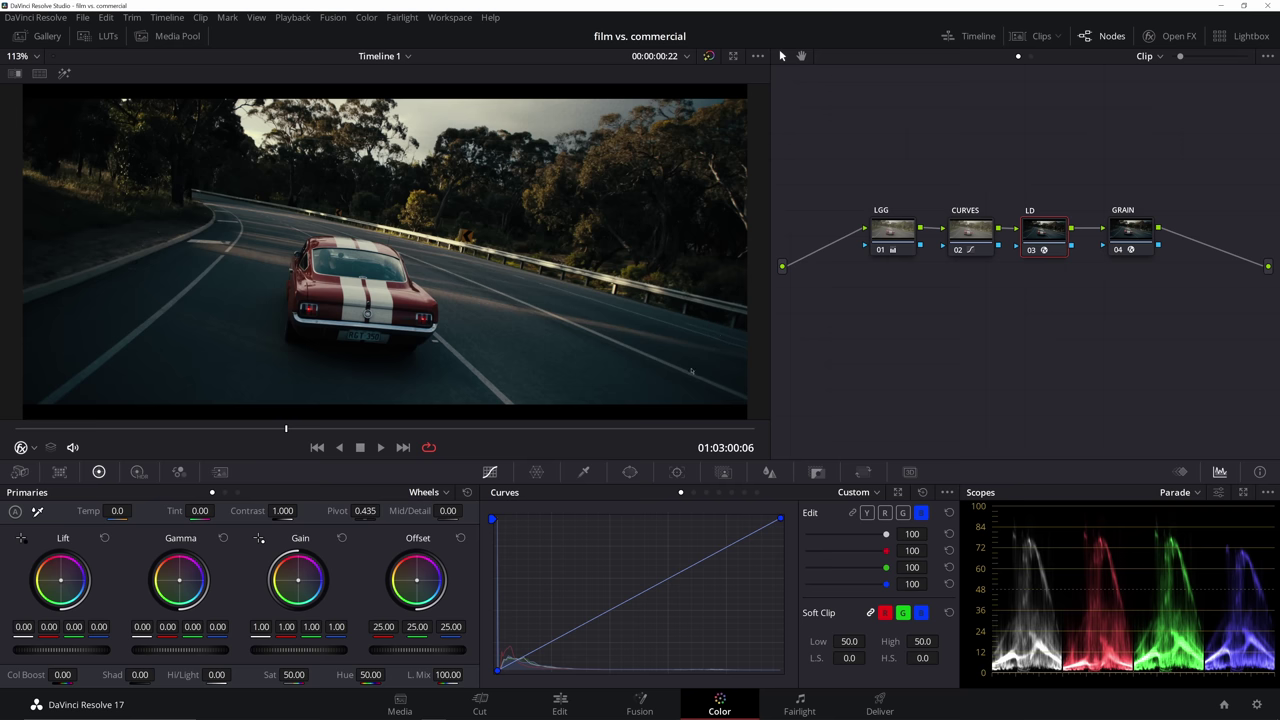
Load version 1 of the grade and shift its node tree so node 10 sits clear of the output.
key(ctrl+b)
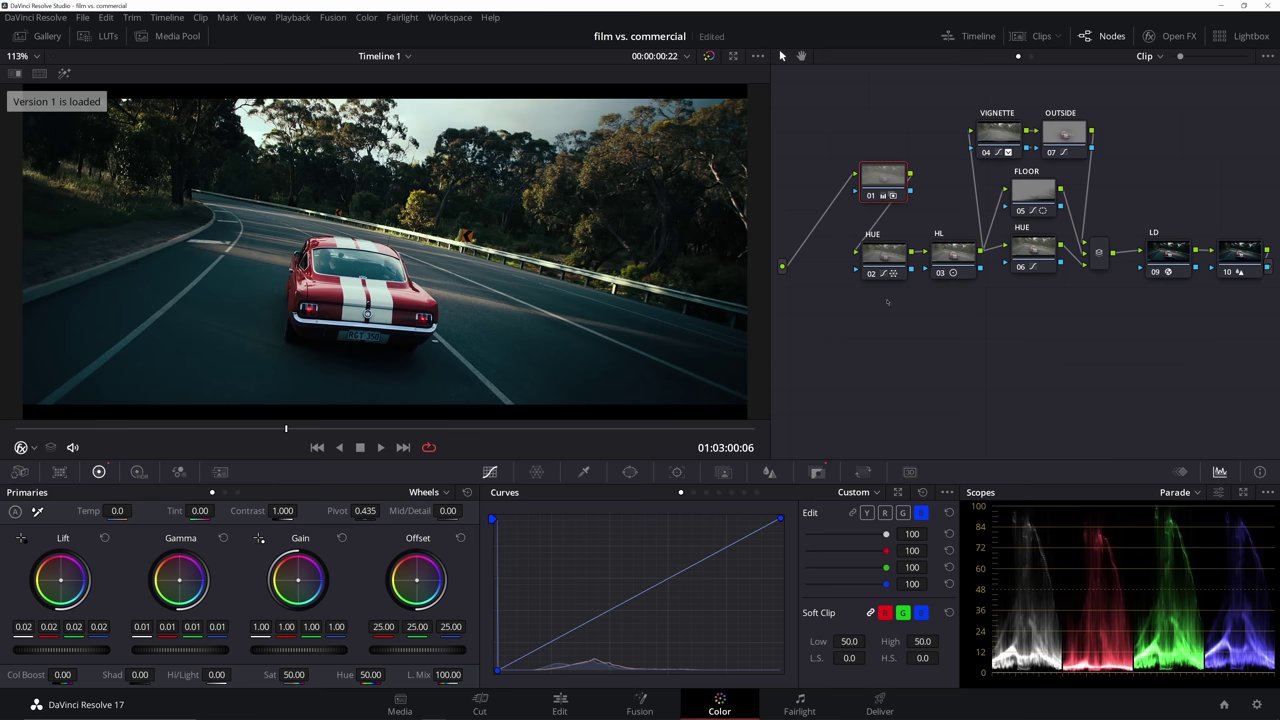
drag(886, 108, 1243, 334)
drag(1239, 258, 1221, 262)
click(1185, 305)
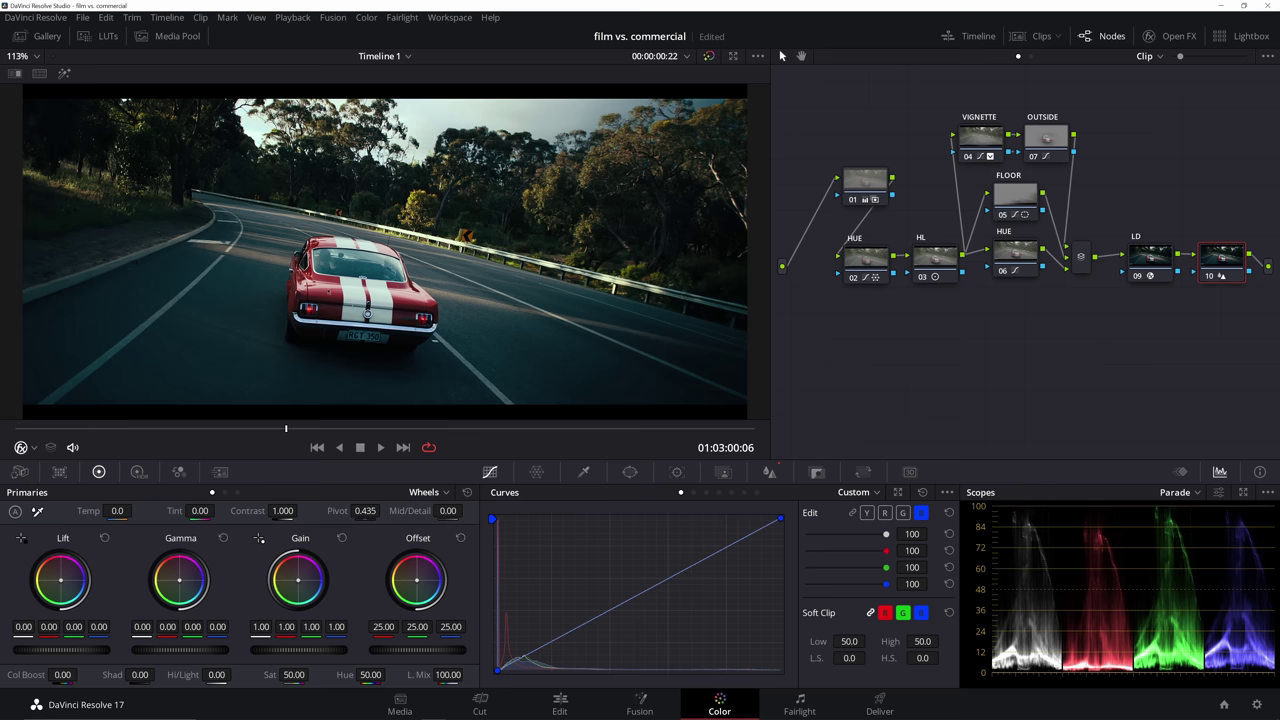
Disable all nodes of the commercial grade and toggle the LD node to examine its effect alone on the log image.
drag(842, 110, 1272, 381)
key(ctrl+d)
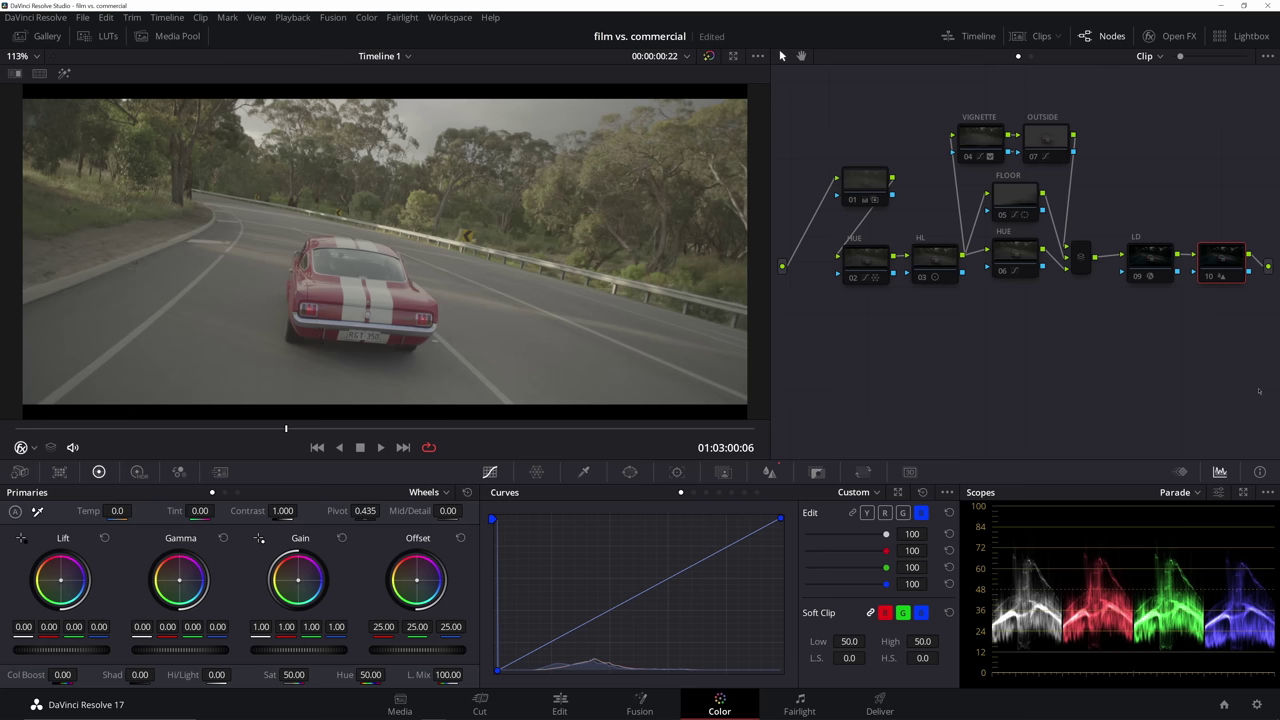
click(1137, 253)
key(ctrl+d)
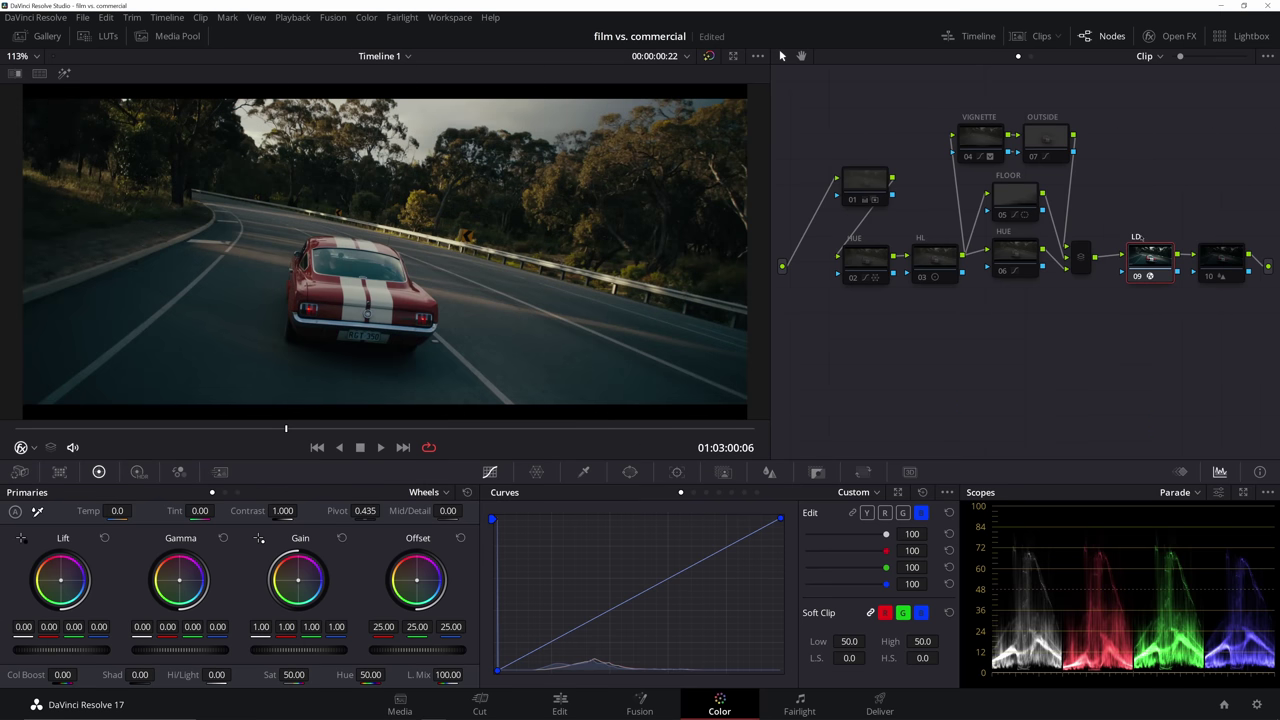
key(ctrl+d)
key(ctrl+d)
key(ctrl+n)
key(ctrl+n)
key(ctrl+n)
key(ctrl+n)
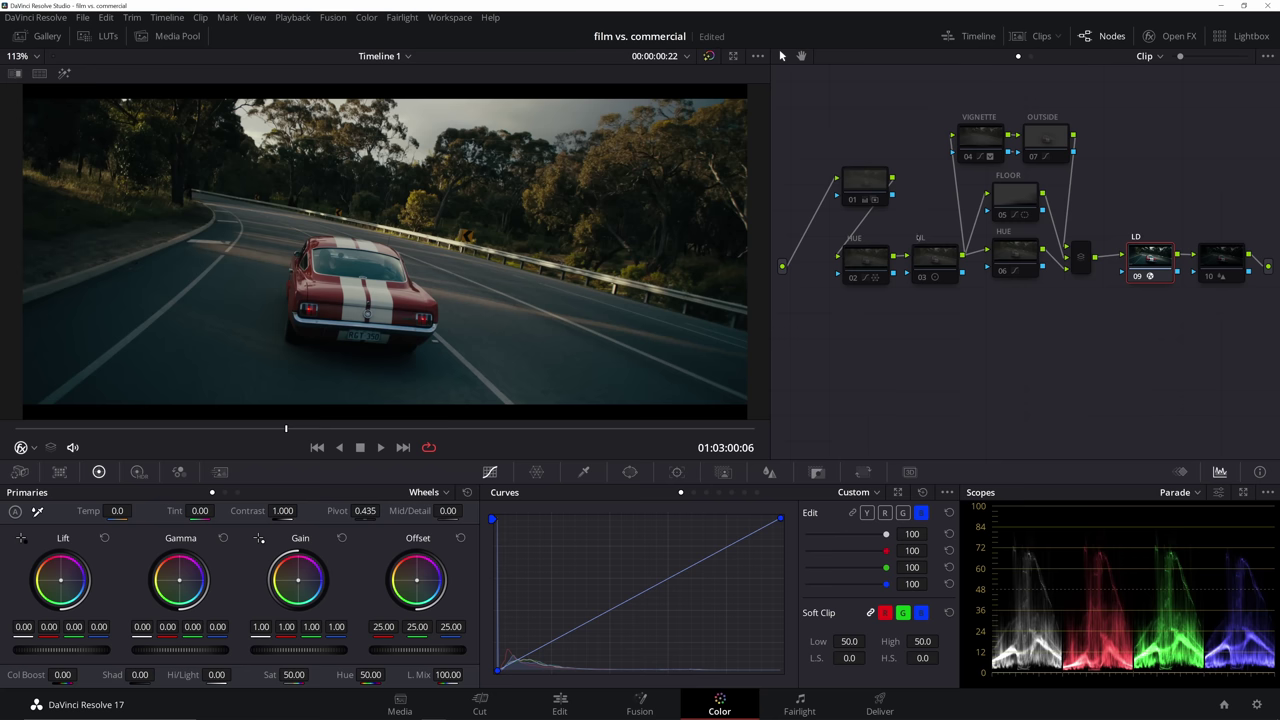
key(ctrl+d)
Toggle the HL node repeatedly to compare the image with and without its highlight adjustment, leaving it enabled.
click(919, 258)
key(ctrl+d)
key(ctrl+d)
key(ctrl+d)
key(ctrl+d)
key(ctrl+d)
key(ctrl+d)
key(ctrl+d)
key(ctrl+d)
key(ctrl+d)
key(ctrl+d)
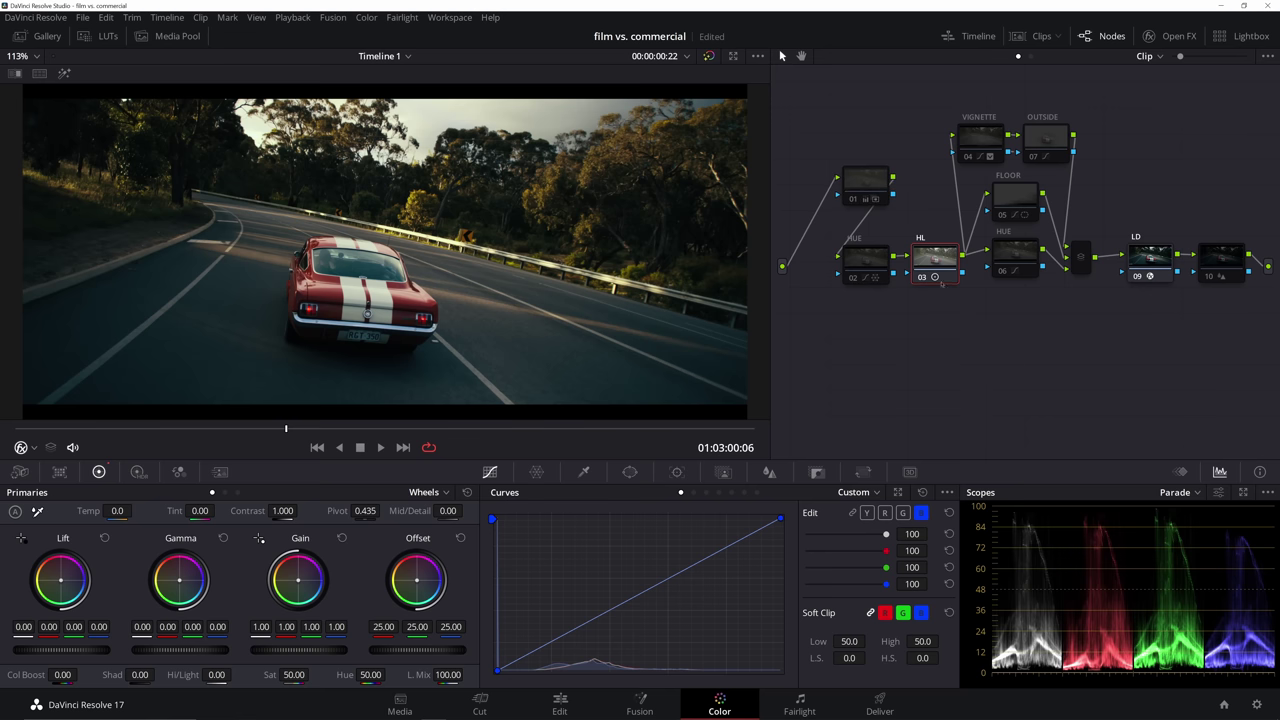
Re-enable HUE node 02 and examine its adjustment in the Color Warper.
click(880, 179)
click(854, 277)
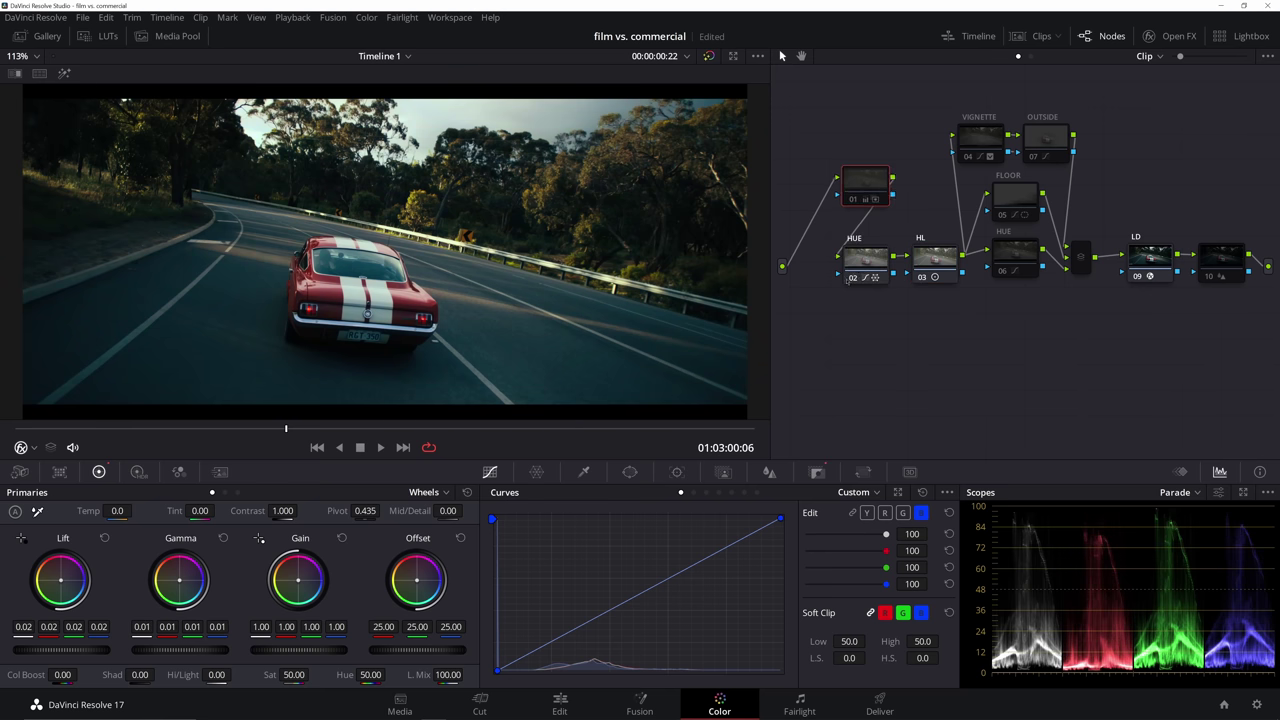
click(537, 471)
click(854, 277)
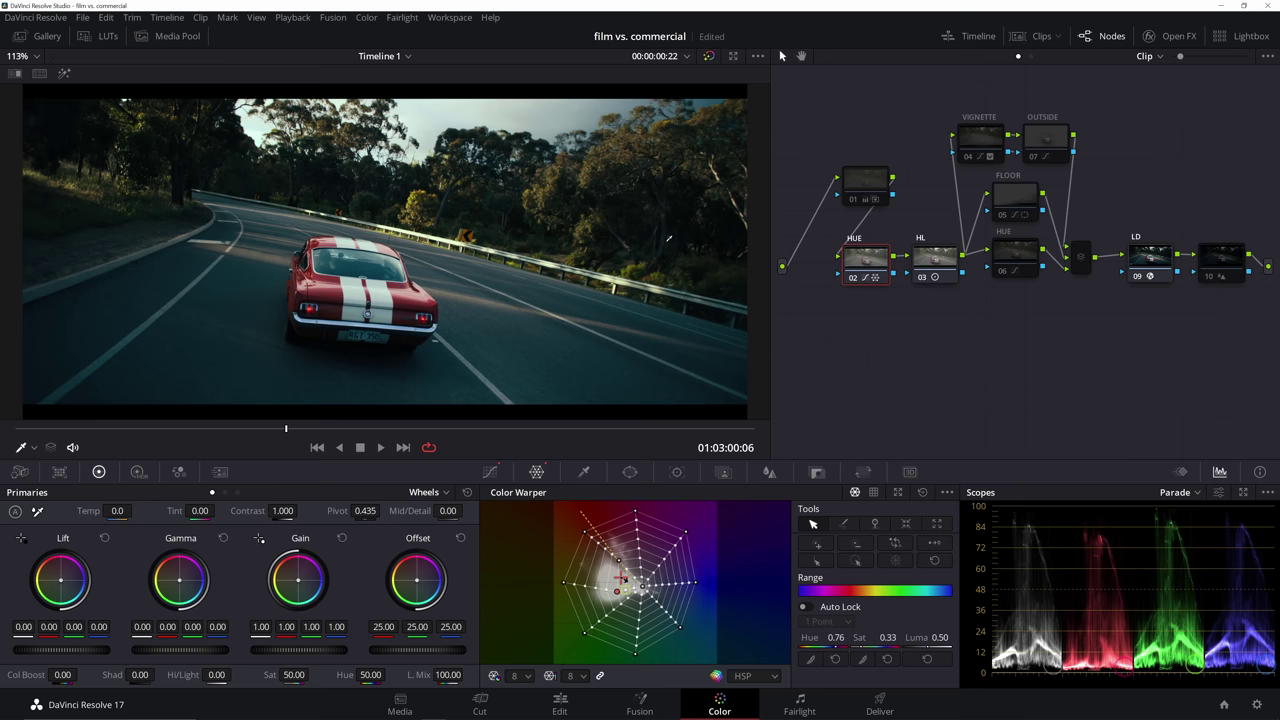
Re-enable the VIGNETTE, OUTSIDE and FLOOR nodes one after another to review their effect on the image.
click(975, 138)
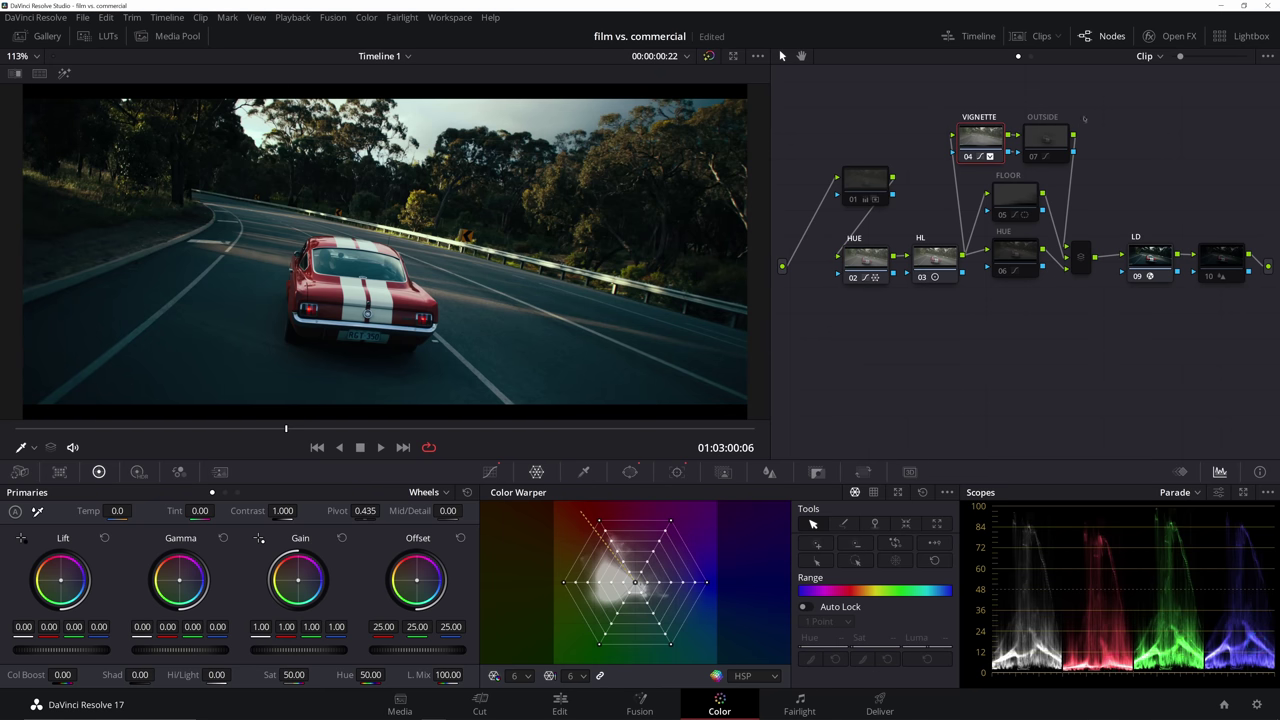
click(1033, 156)
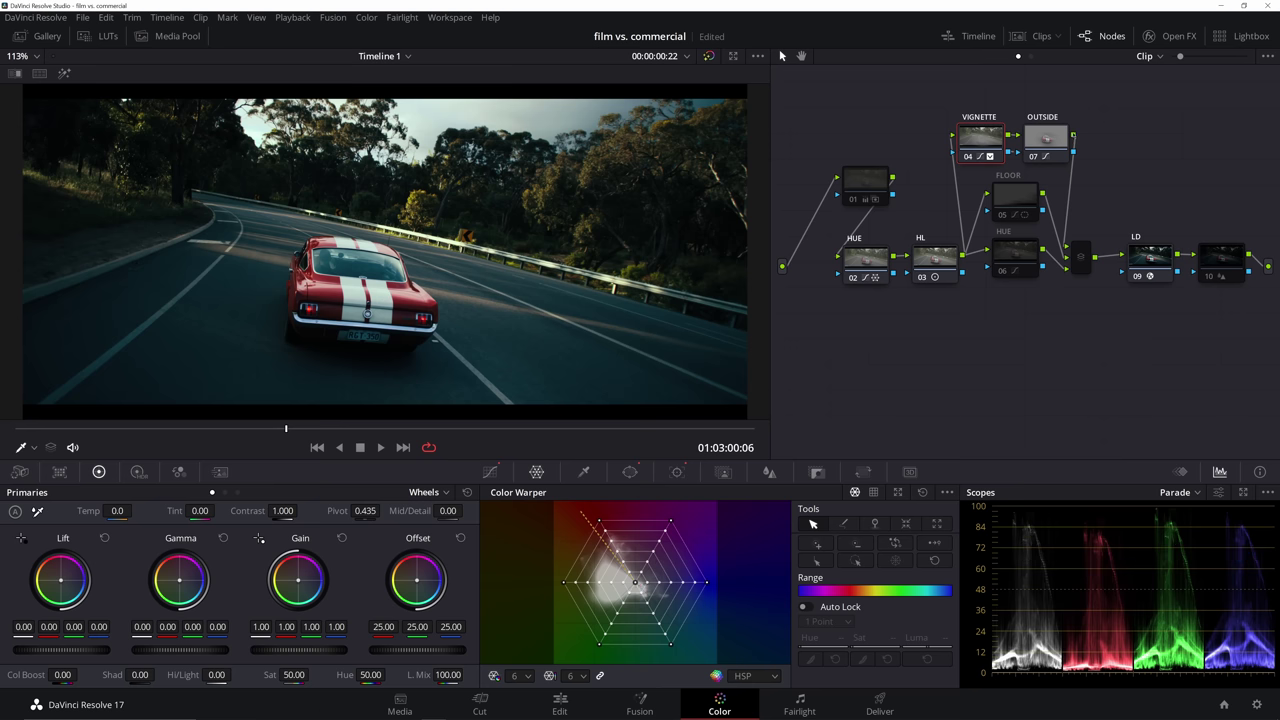
click(1014, 198)
key(ctrl+d)
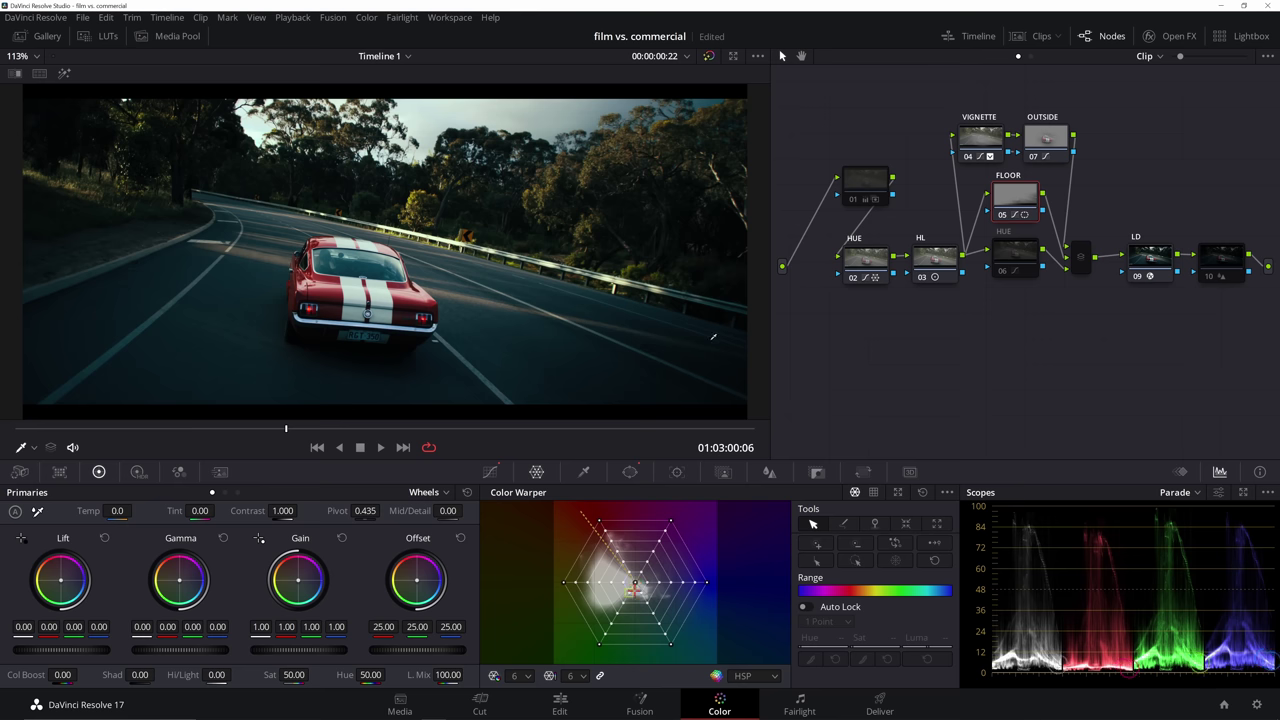
Re-enable HUE node 06 and display its Hue Vs Hue curve for examination.
click(1014, 256)
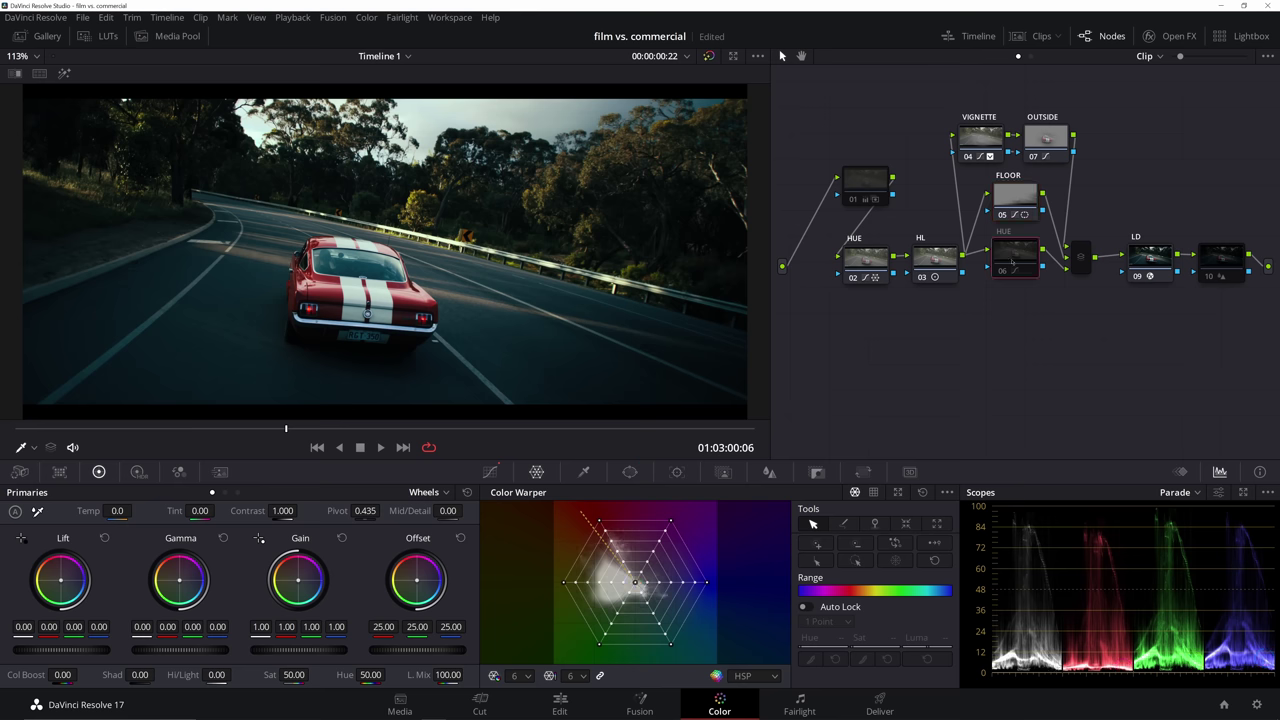
key(ctrl+d)
click(490, 472)
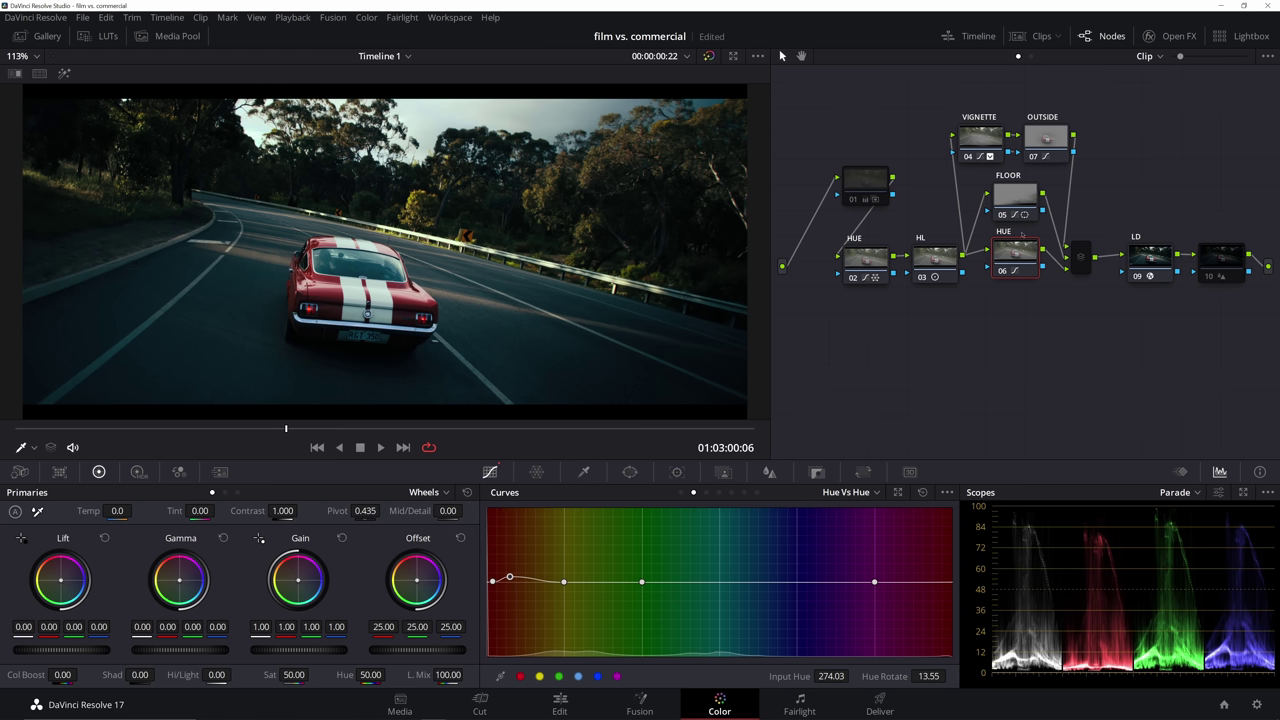
Re-enable node 01 and toggle it off and on to compare the image with and without its adjustment.
click(860, 183)
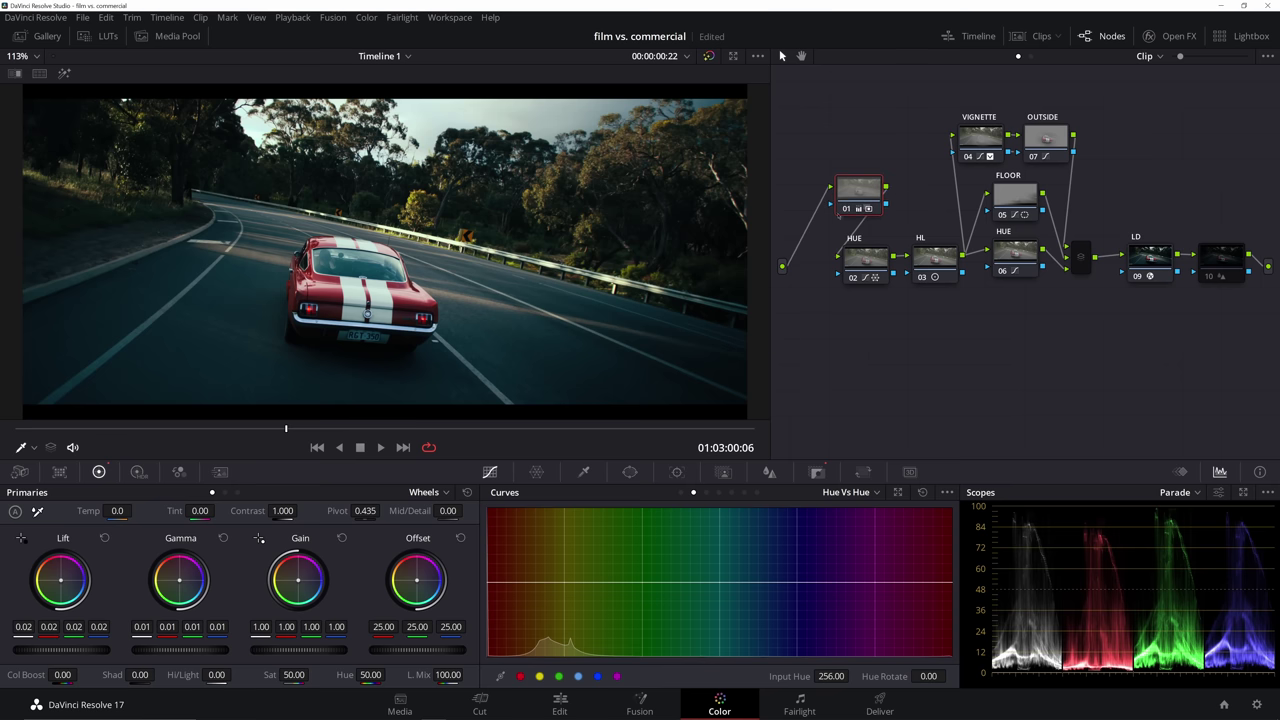
click(847, 209)
click(848, 209)
Re-enable node 10 and set its linked RGB blur radius to 0.47.
click(1214, 274)
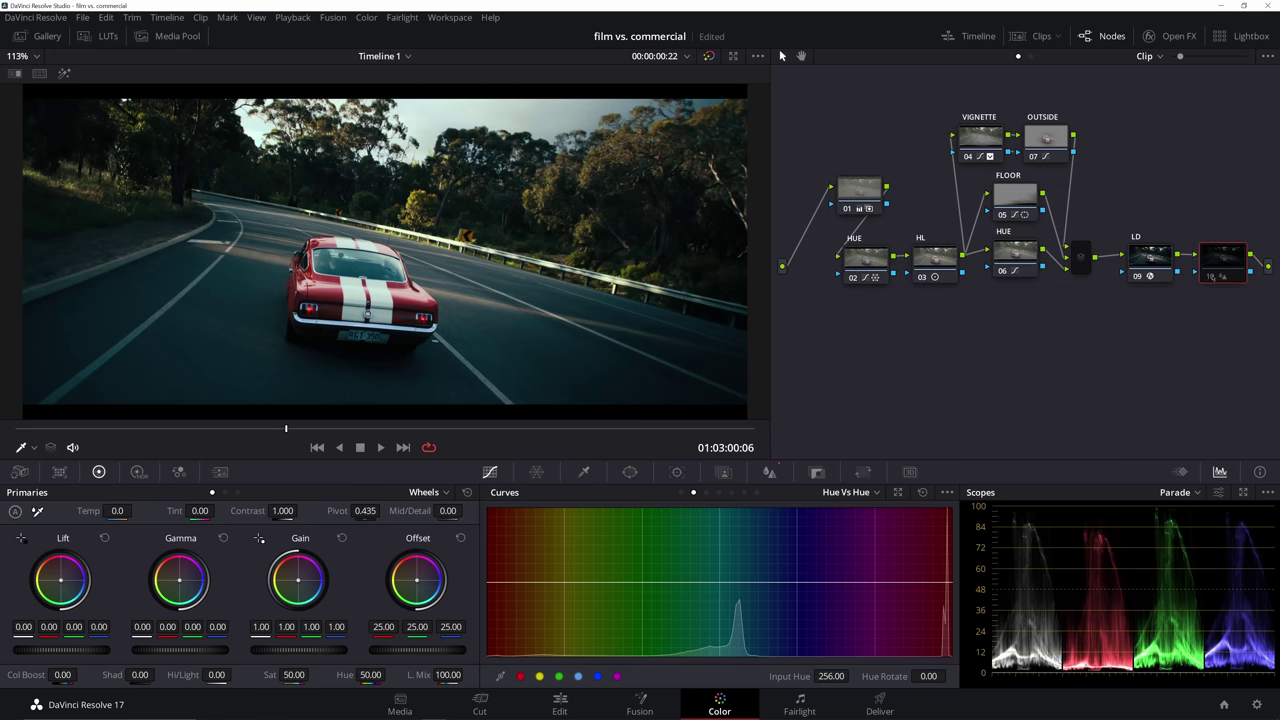
click(769, 471)
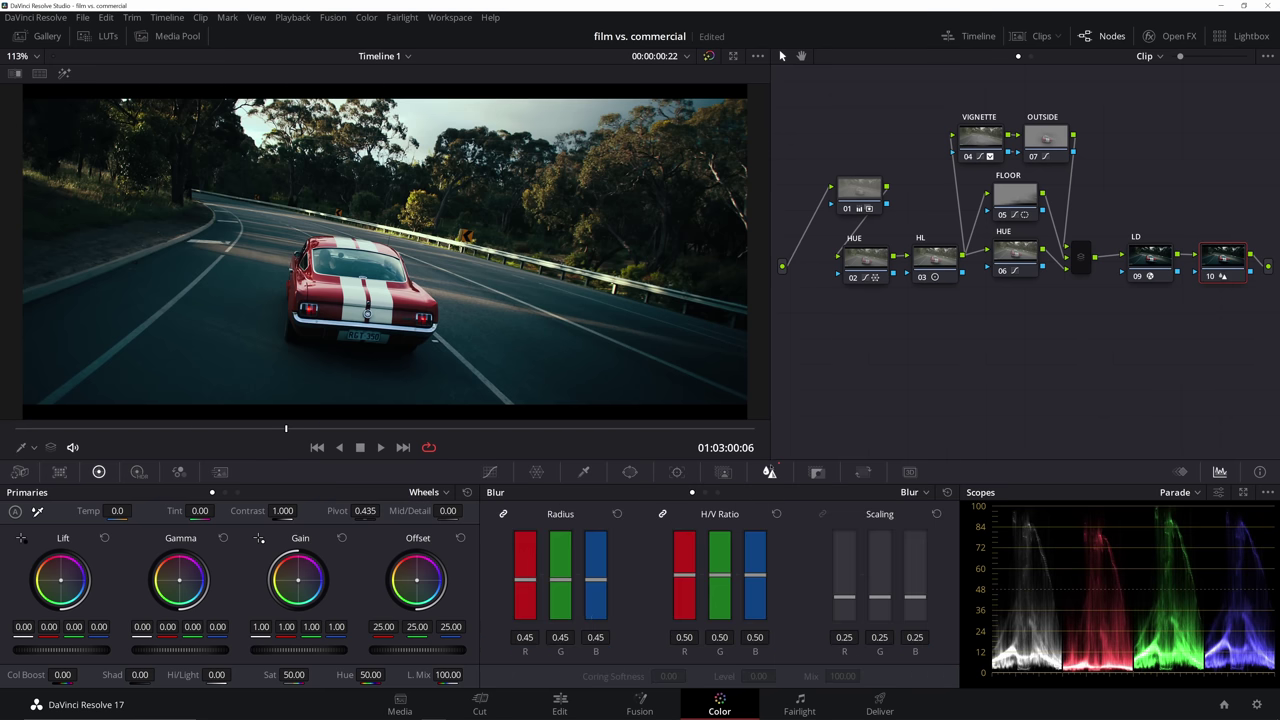
drag(594, 579, 594, 575)
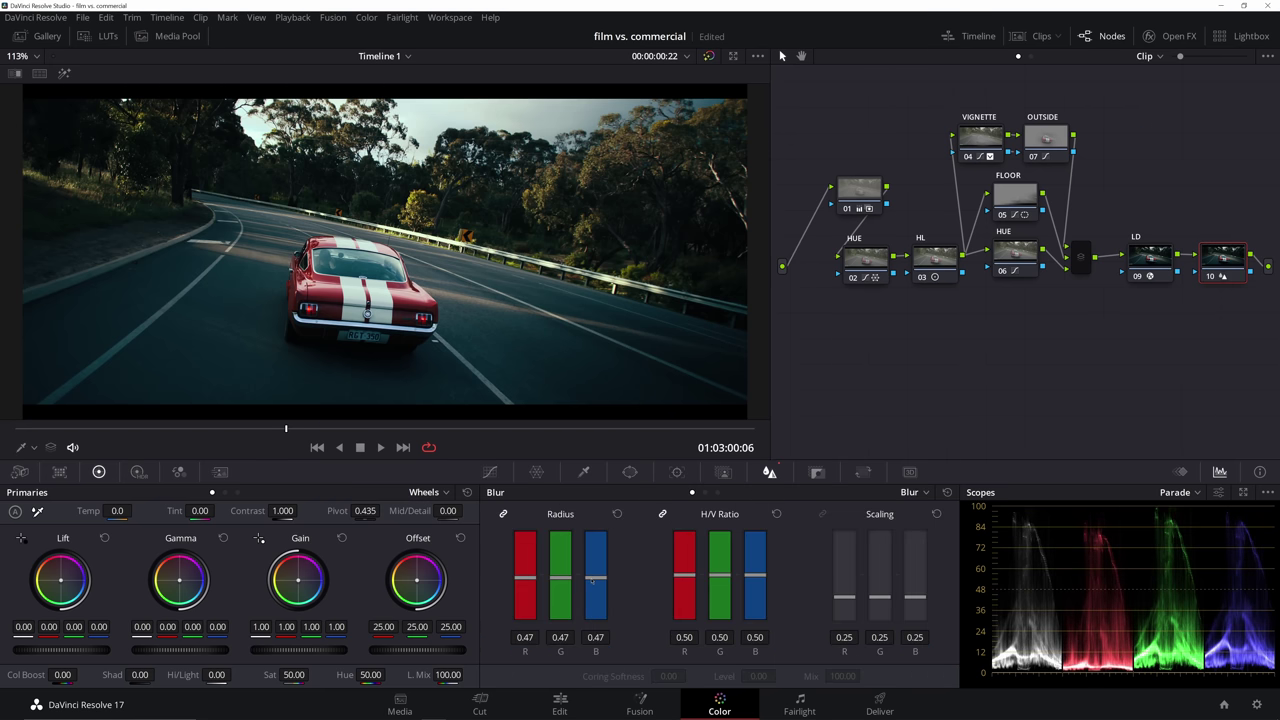